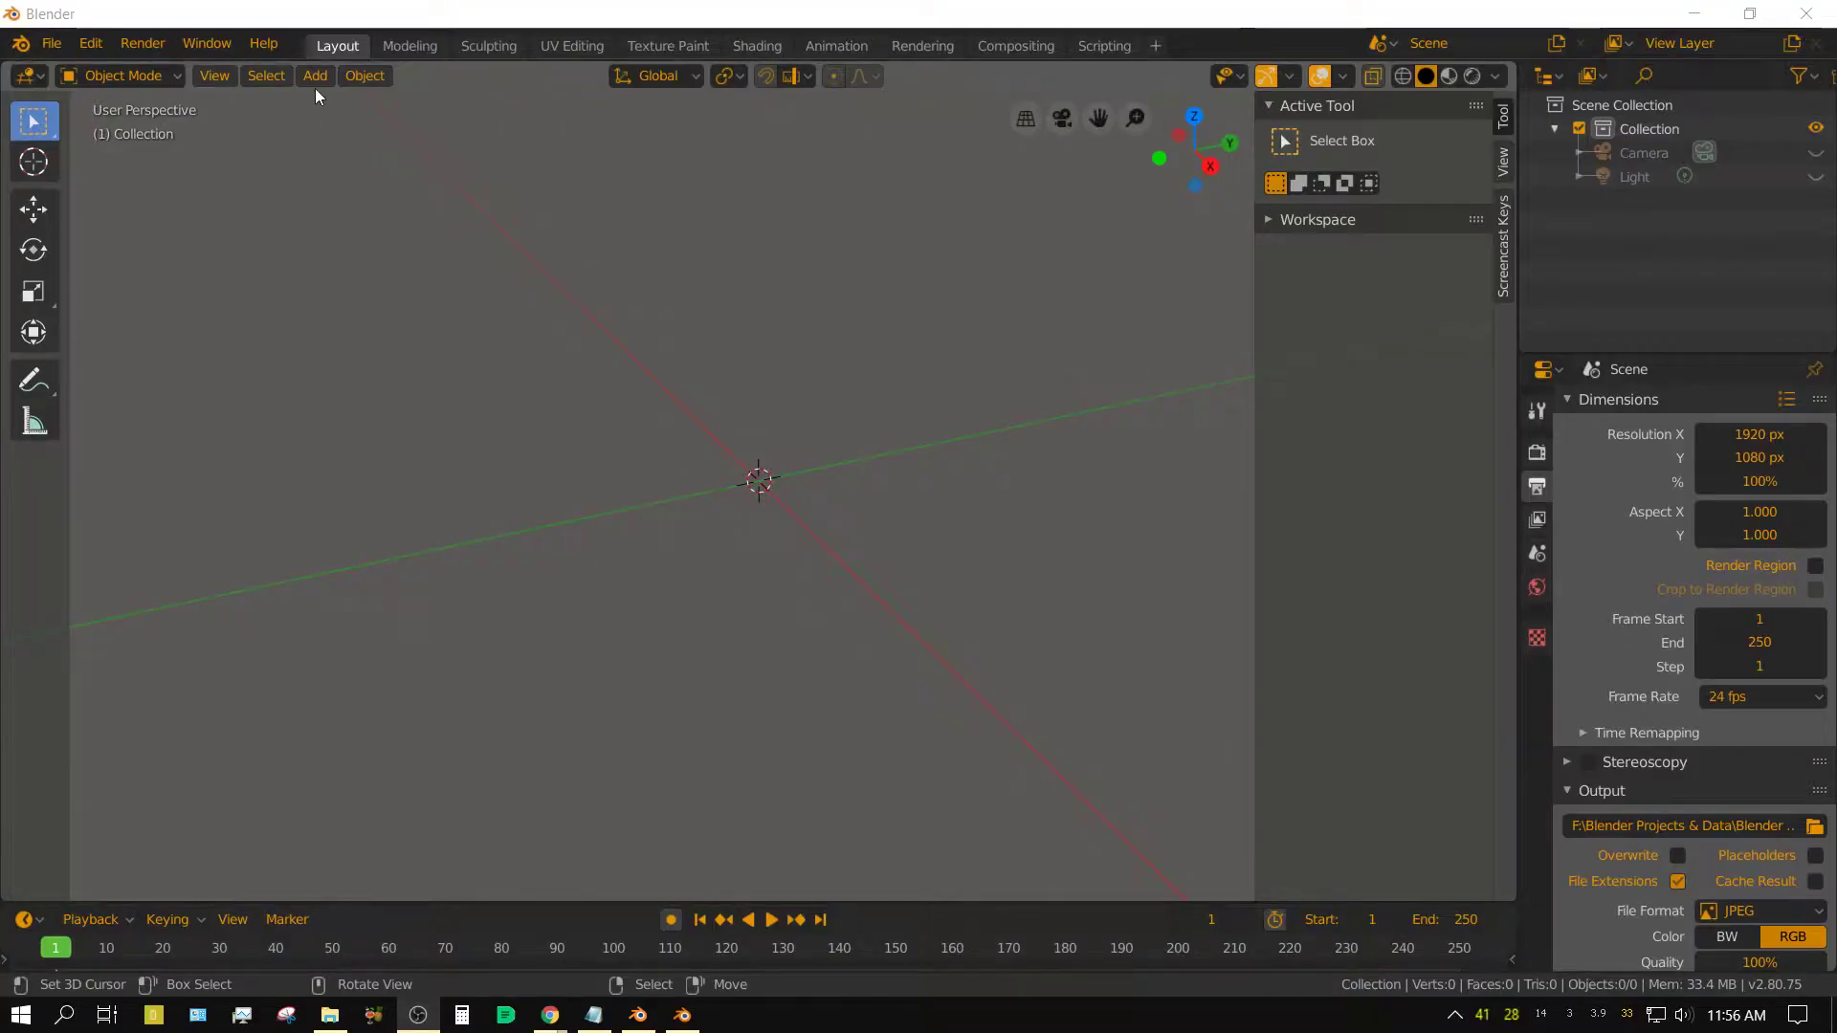
Add a cylinder mesh with 64 vertices
click(315, 76)
mouse_move(335, 106)
click(564, 218)
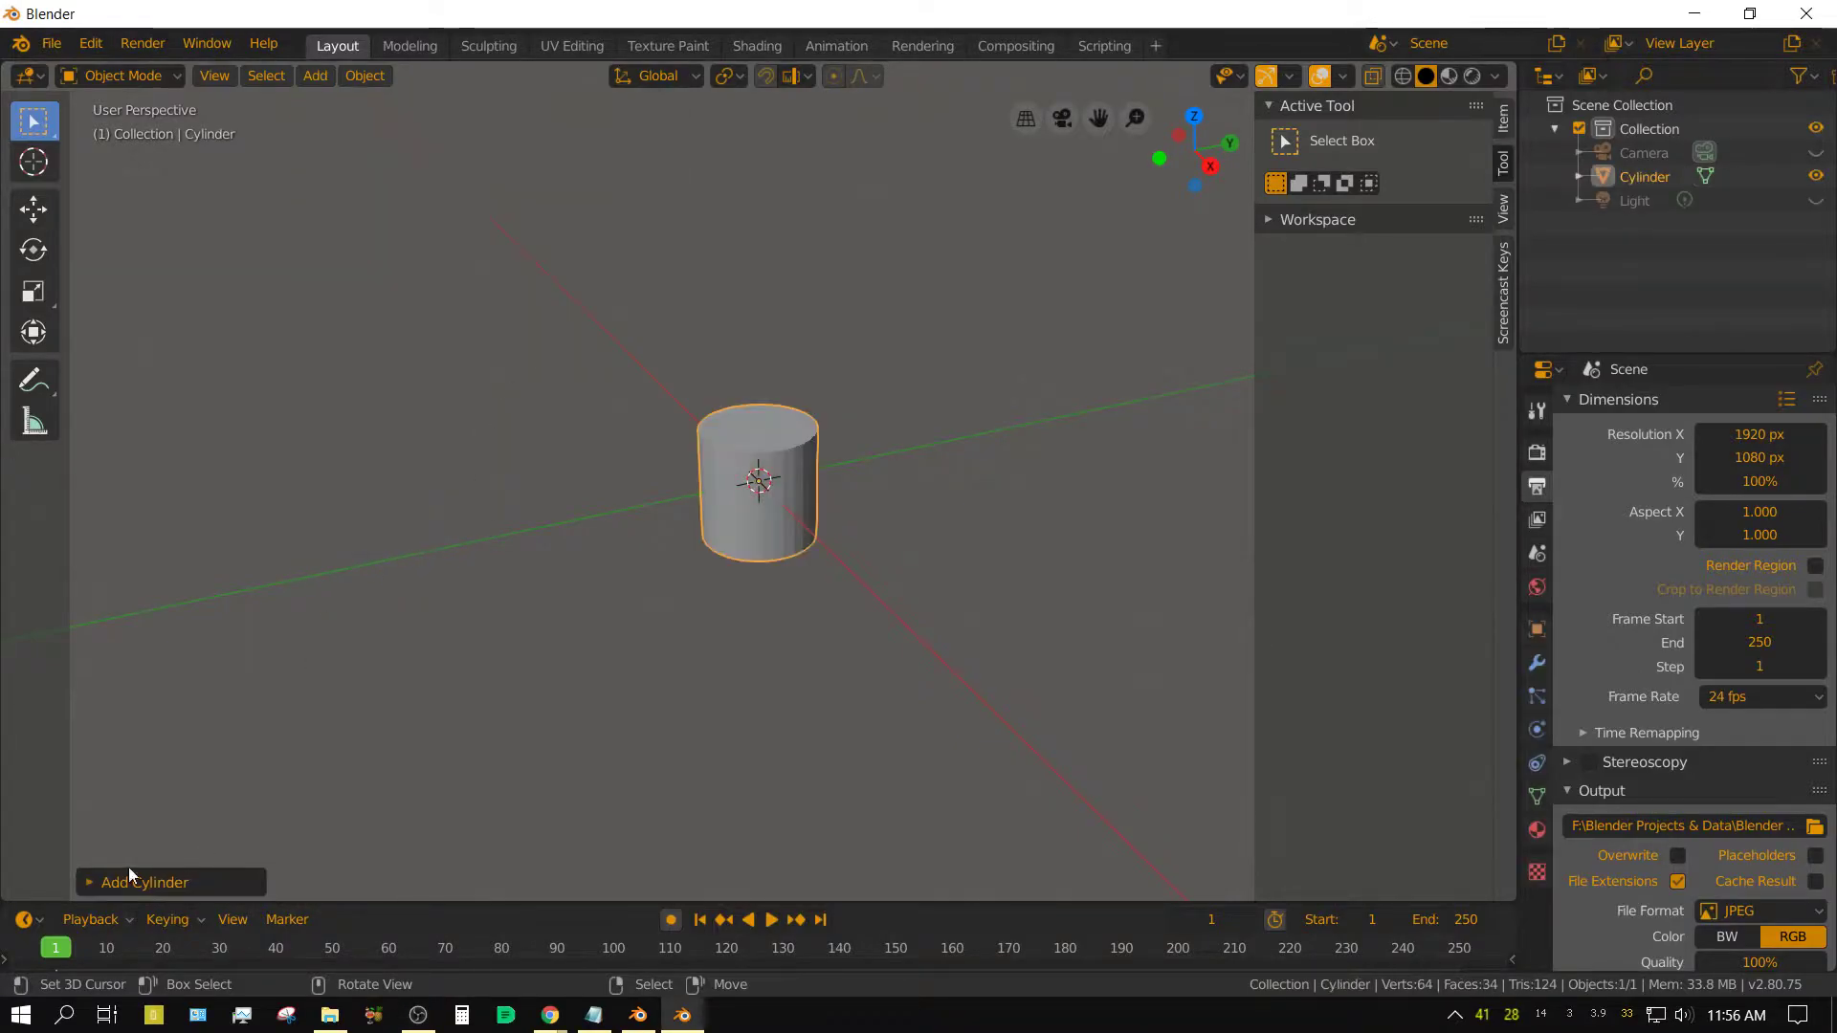
click(128, 881)
click(323, 599)
text(6)
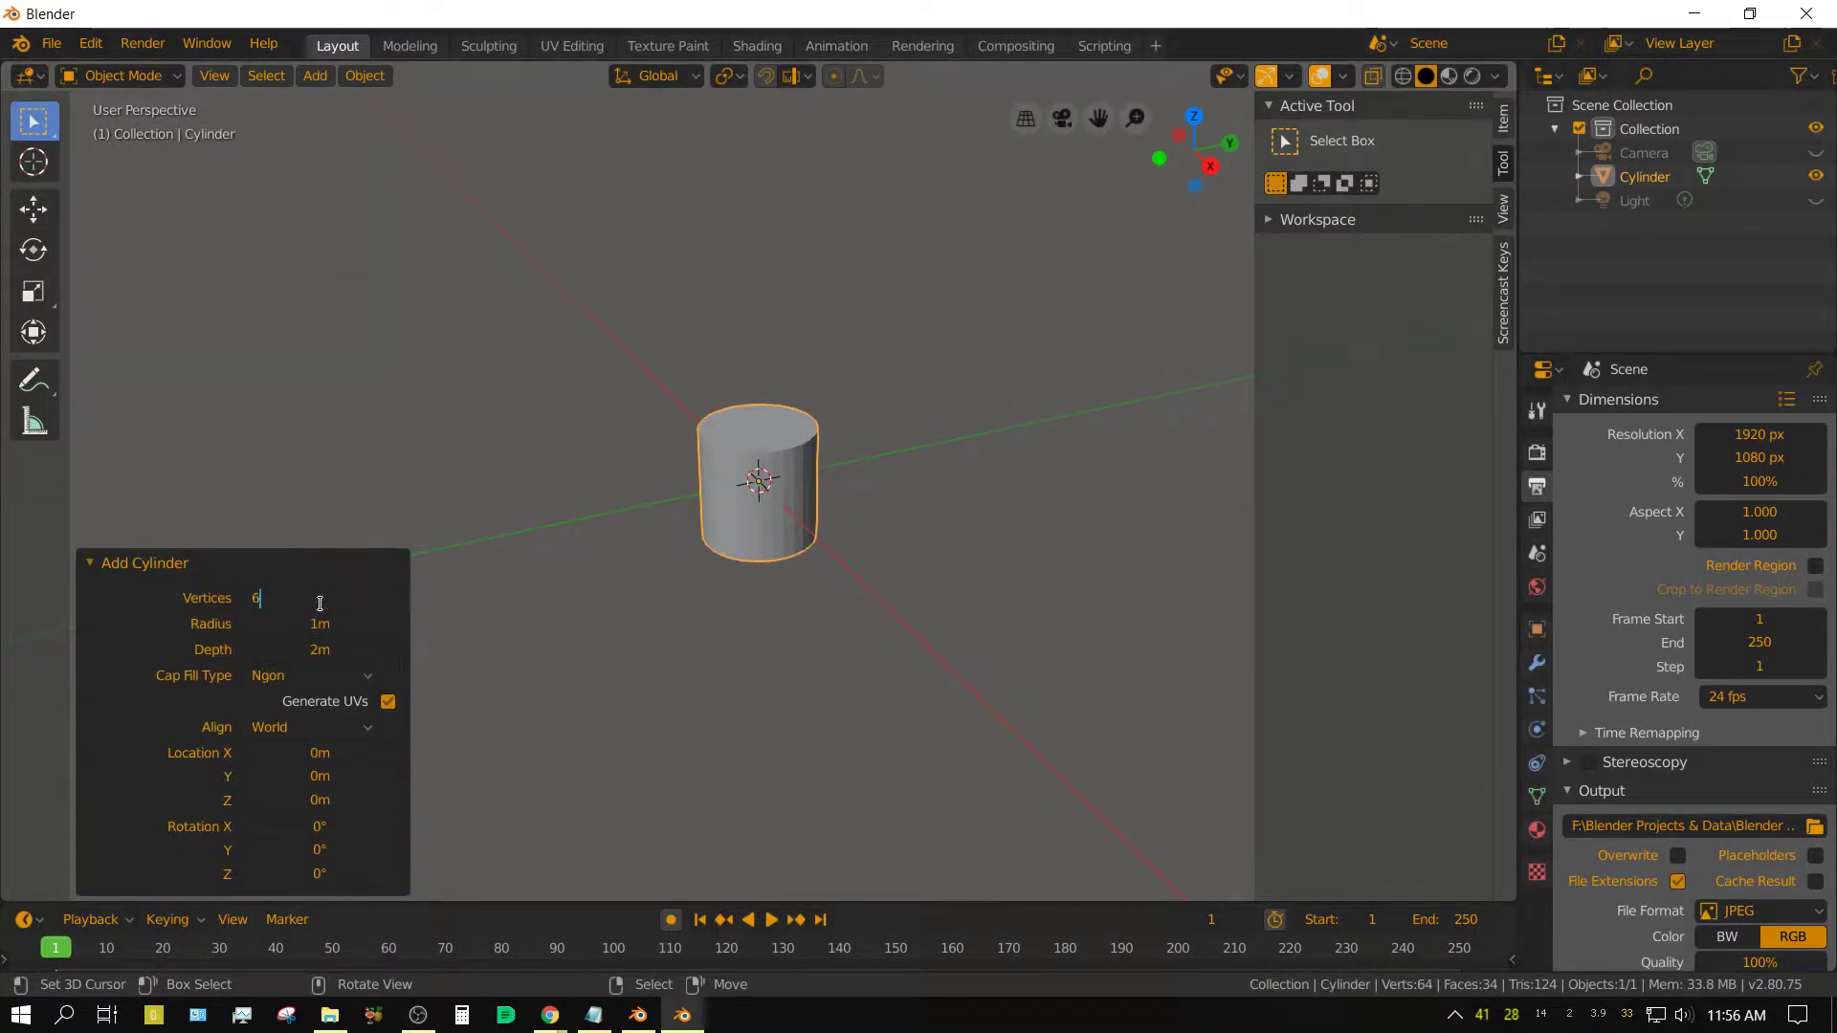
text(4)
key(Return)
Flatten the cylinder to 0.1 along Z and start applying its scale
click(99, 564)
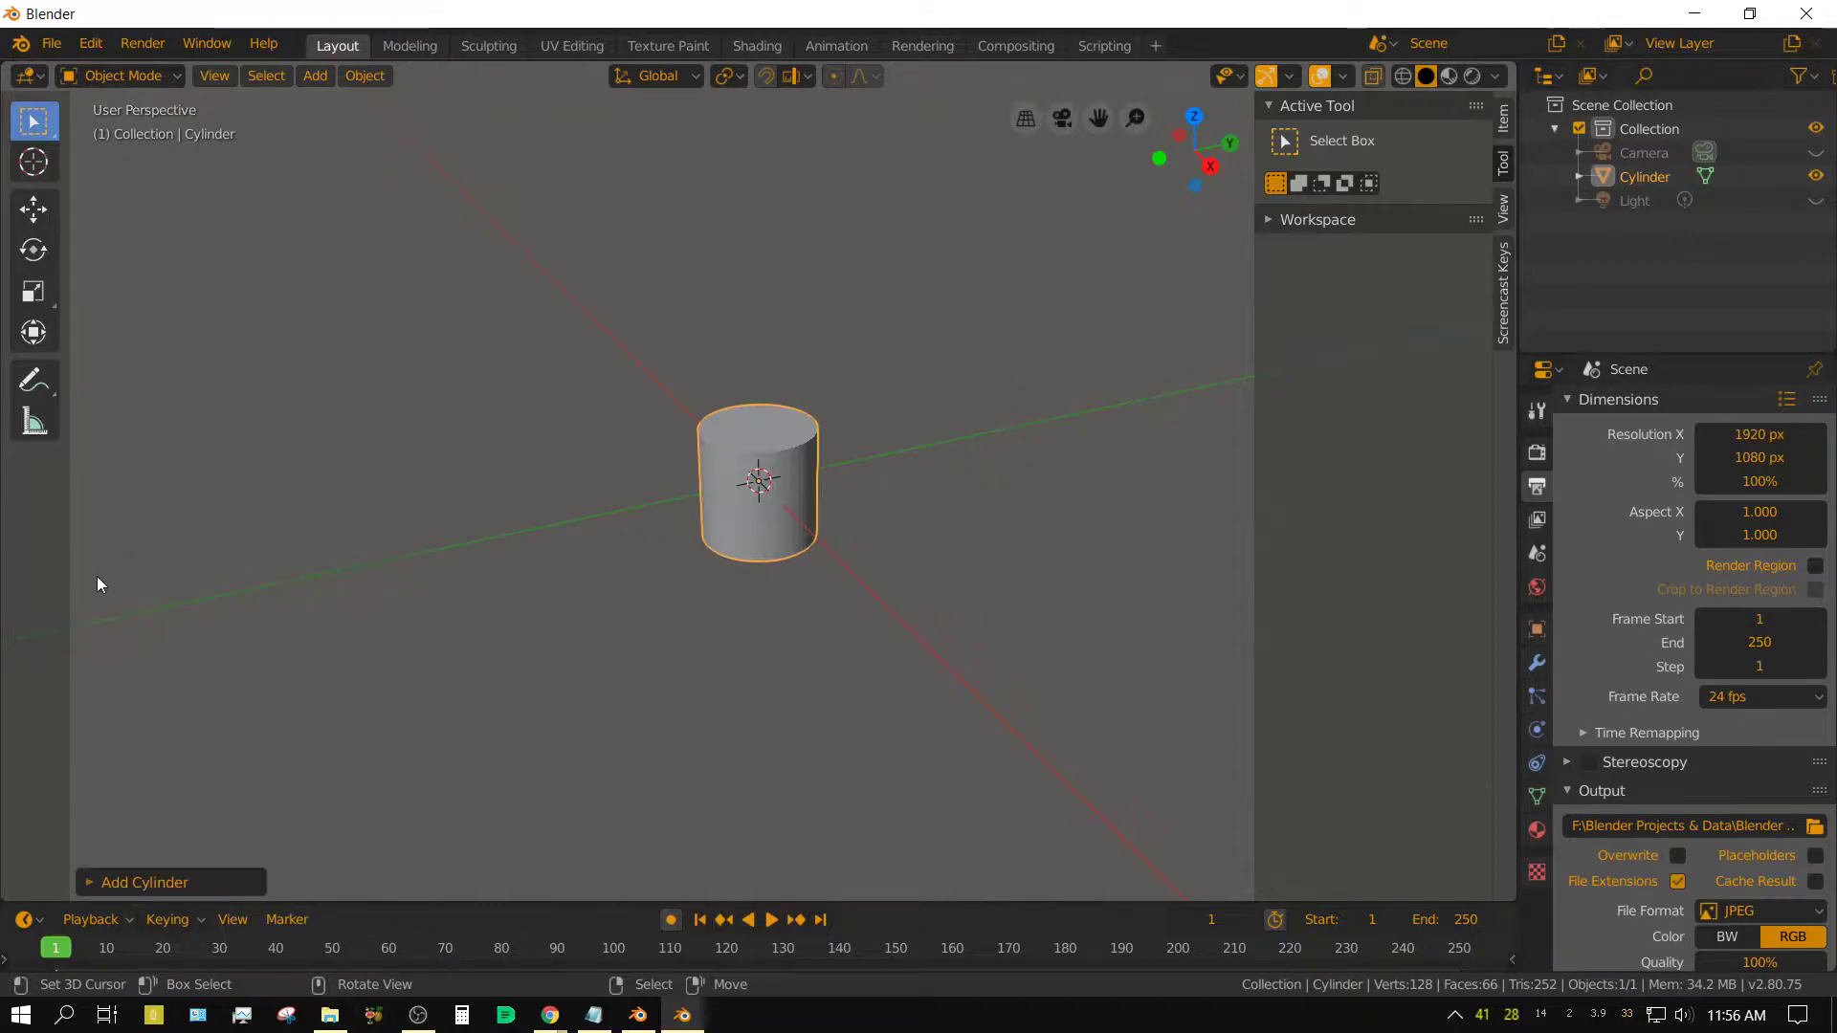
text(sz0.1)
key(Return)
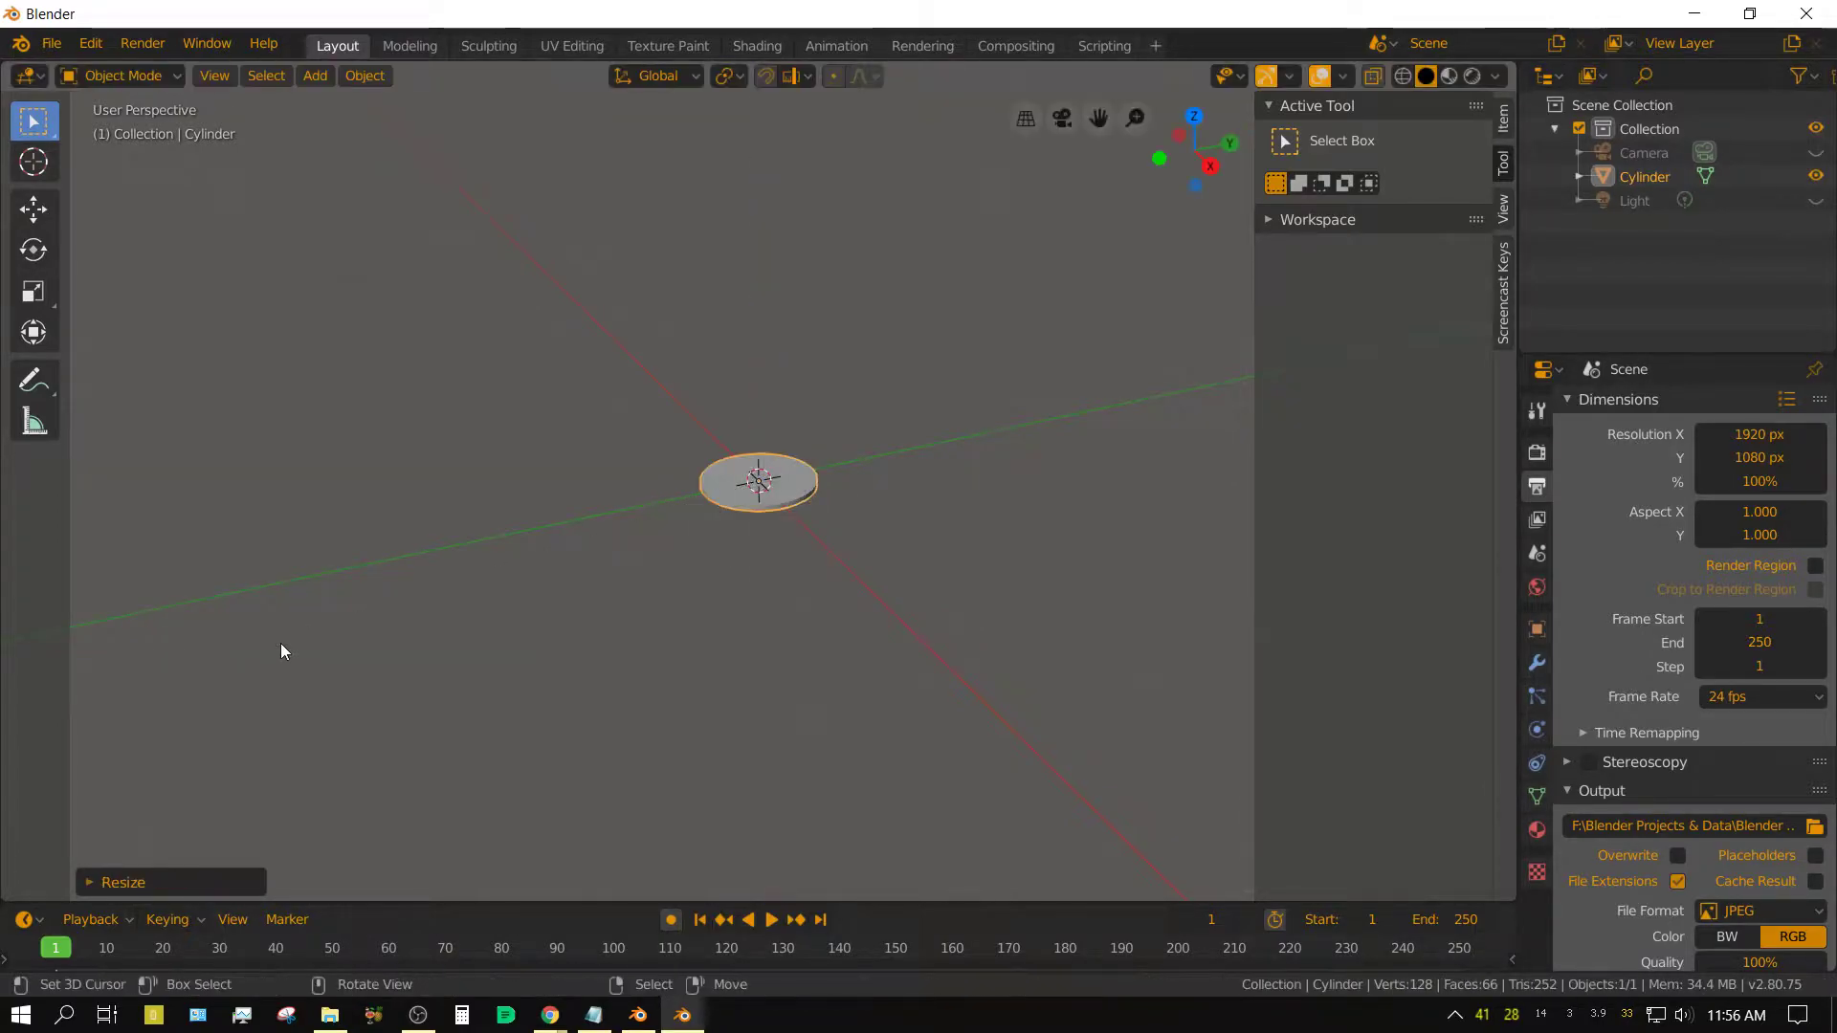
key(ctrl+a)
Apply the first disc's scale and add a second cylinder with 128 vertices
click(282, 650)
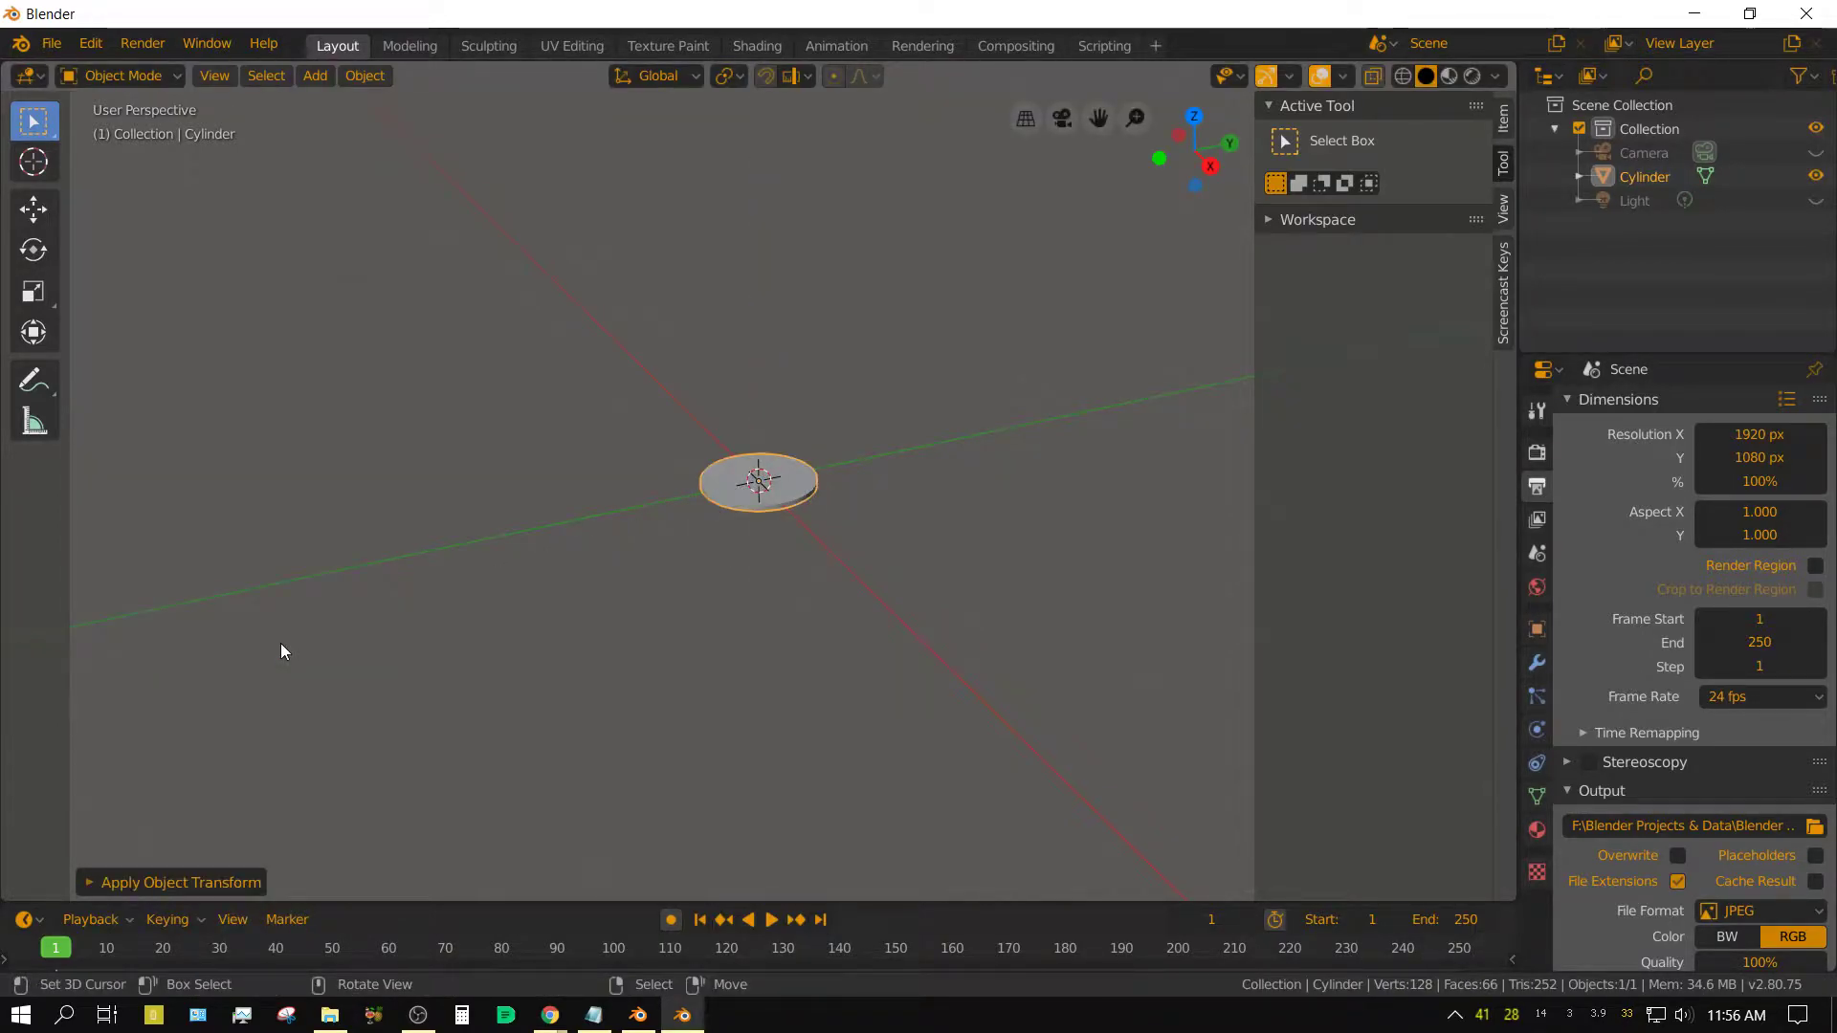
click(320, 76)
mouse_move(345, 98)
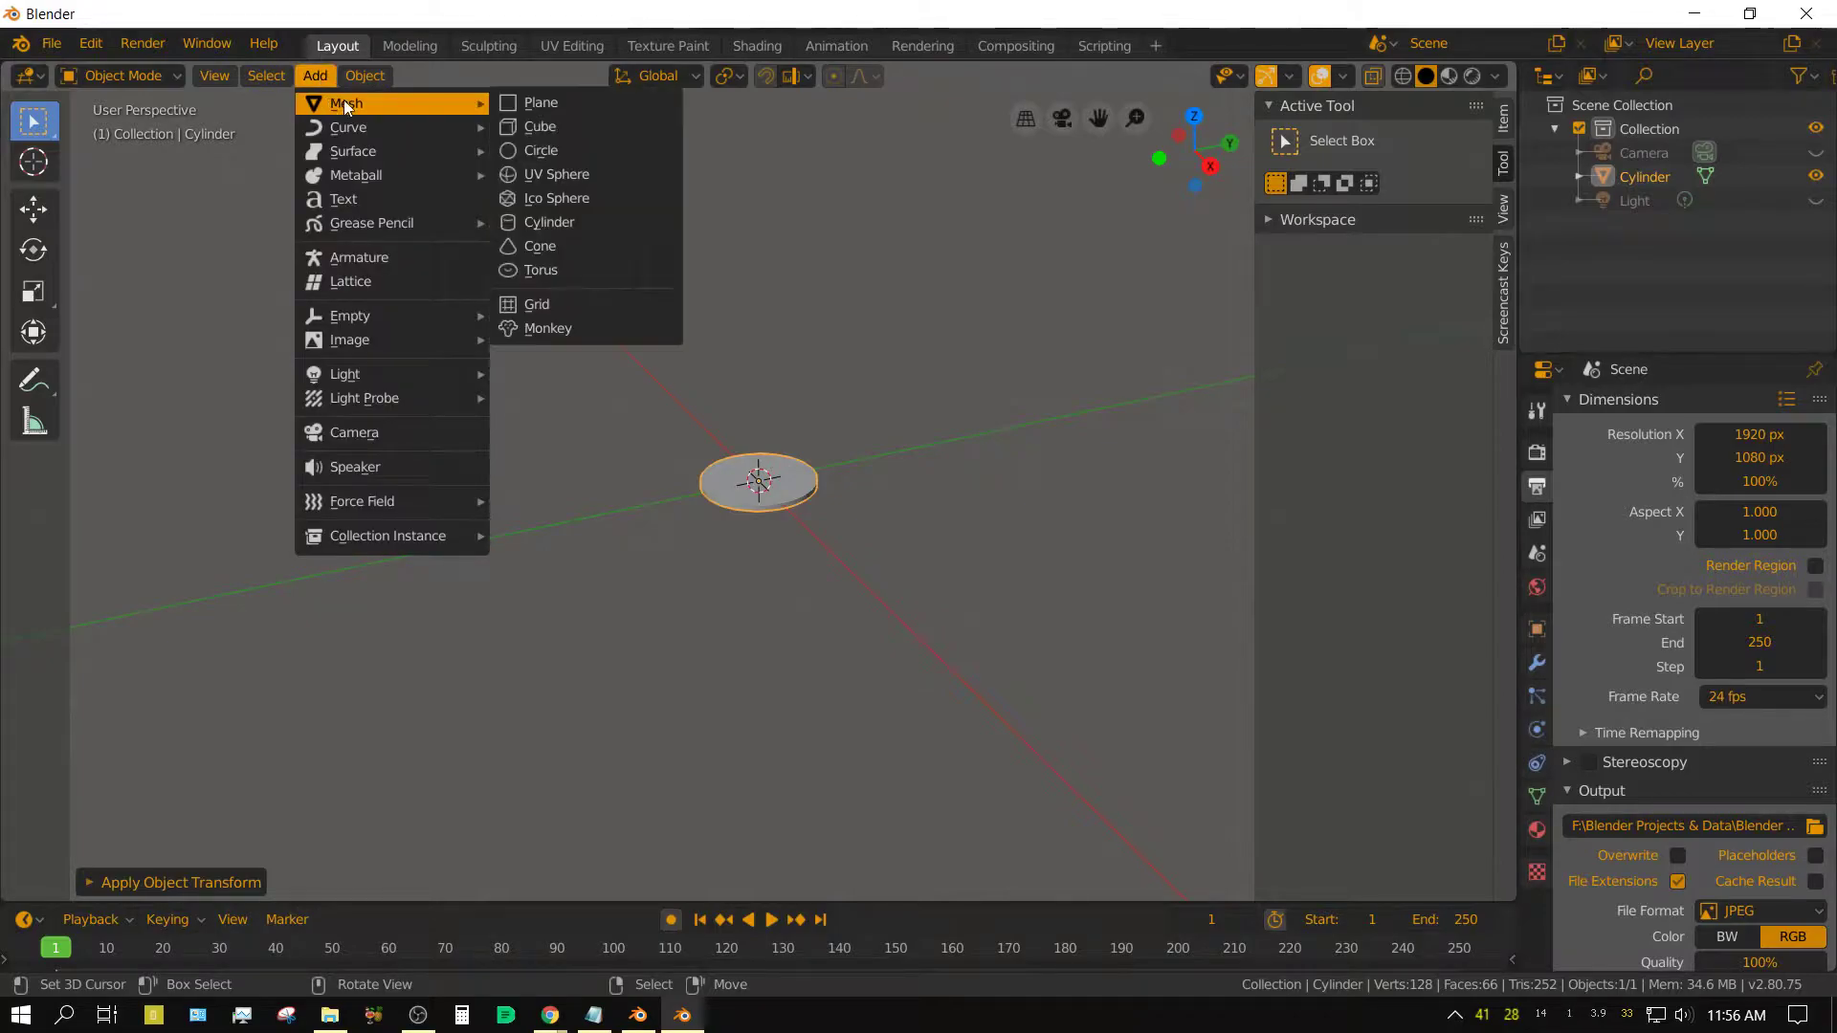
click(553, 222)
click(90, 879)
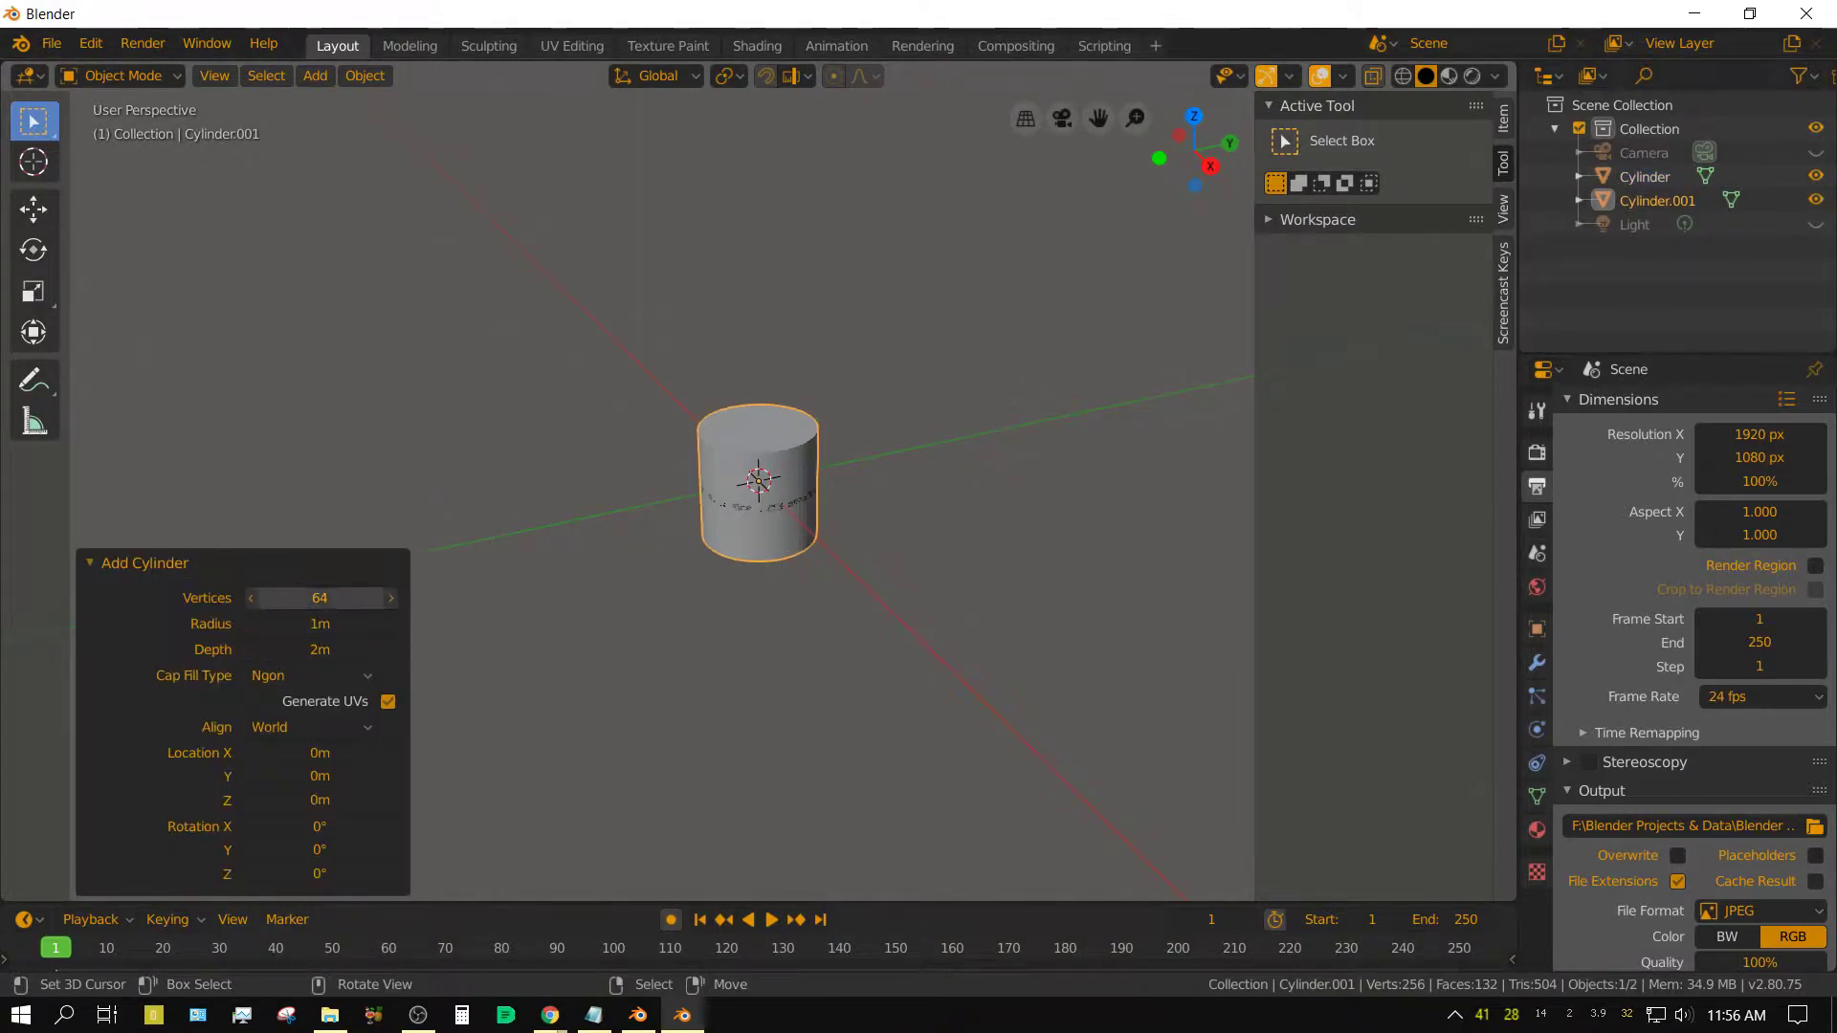
click(306, 601)
text(128)
key(Return)
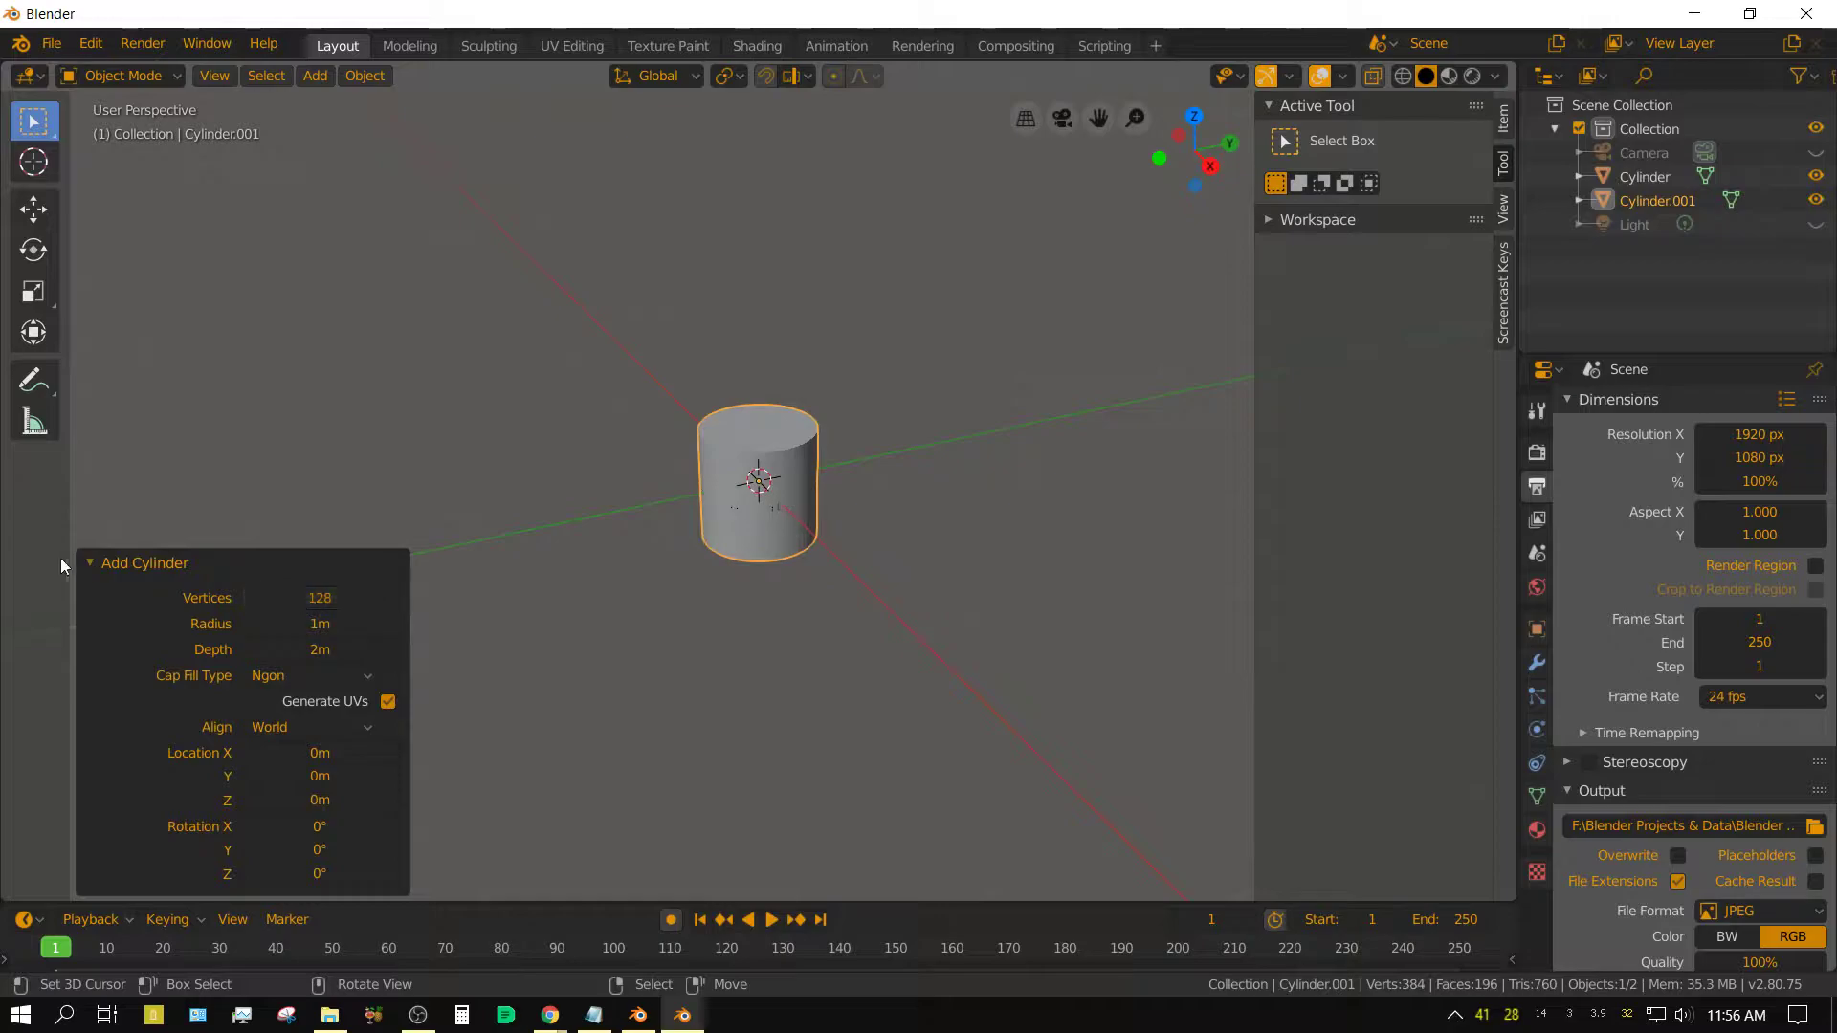
Flatten the second cylinder to 0.1 on Z and apply its scale
click(90, 563)
text(s)
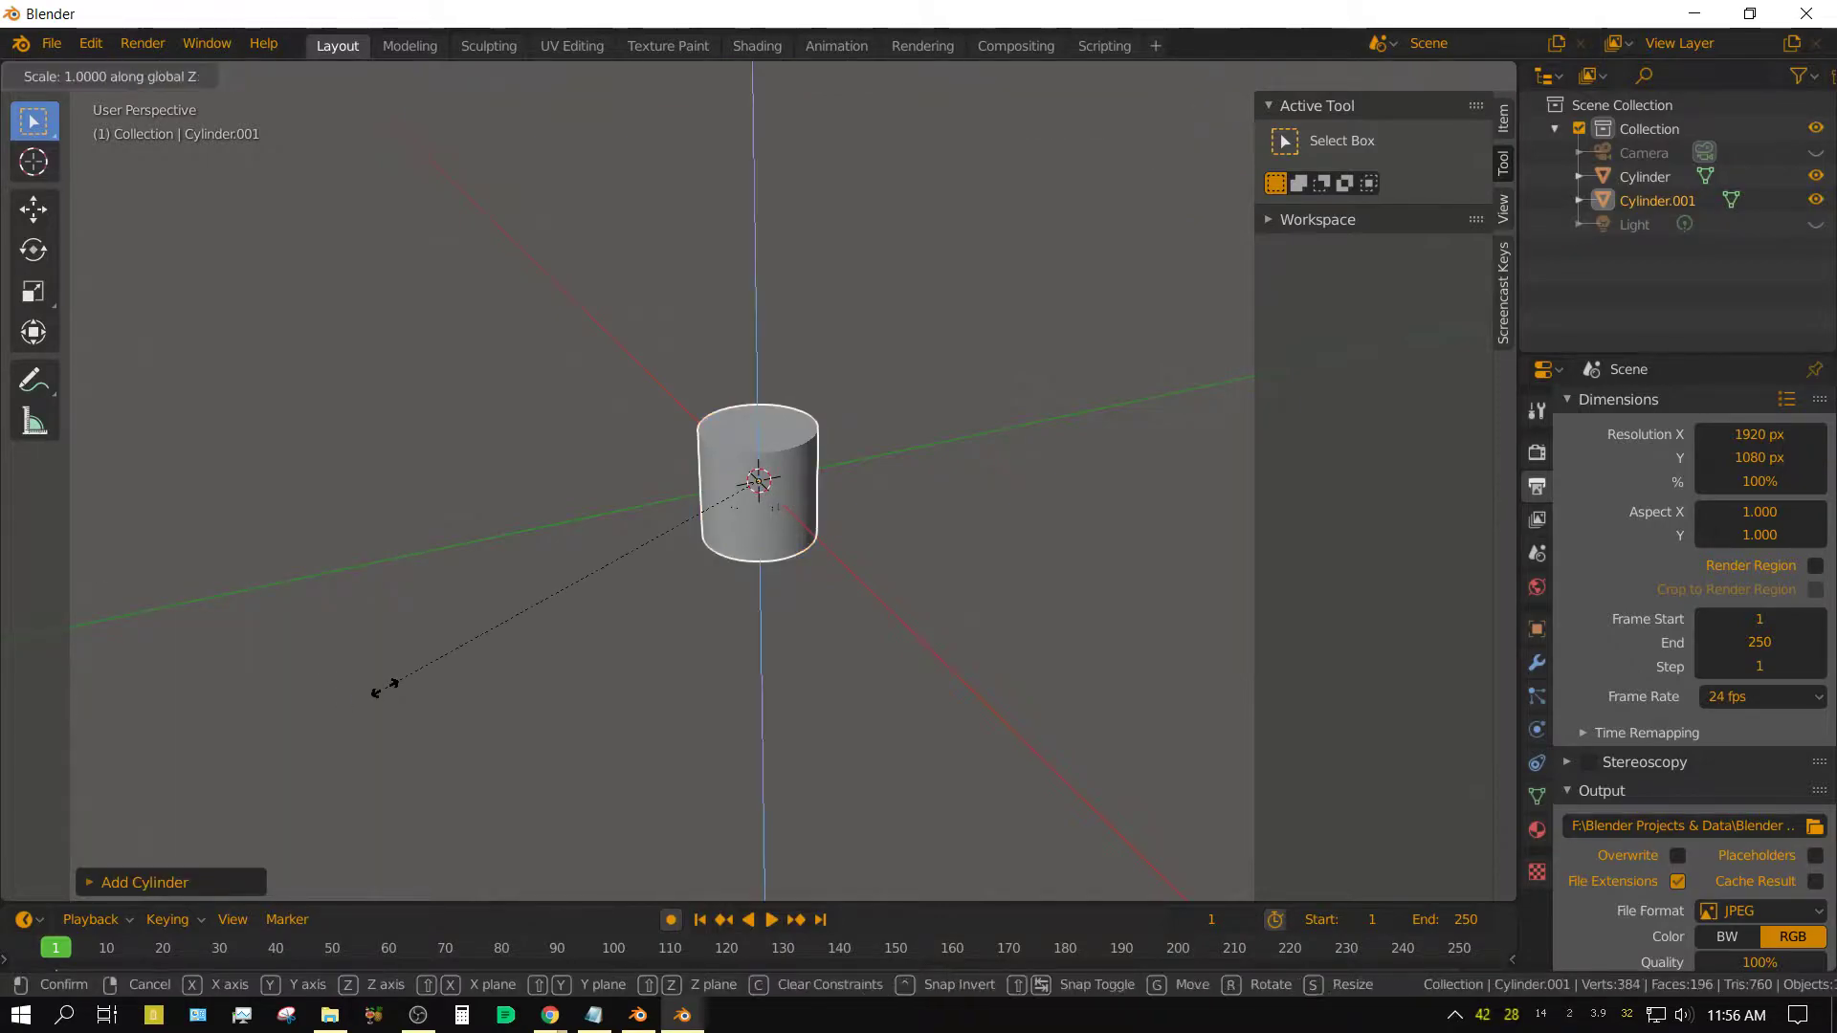
text(z0.1)
key(Return)
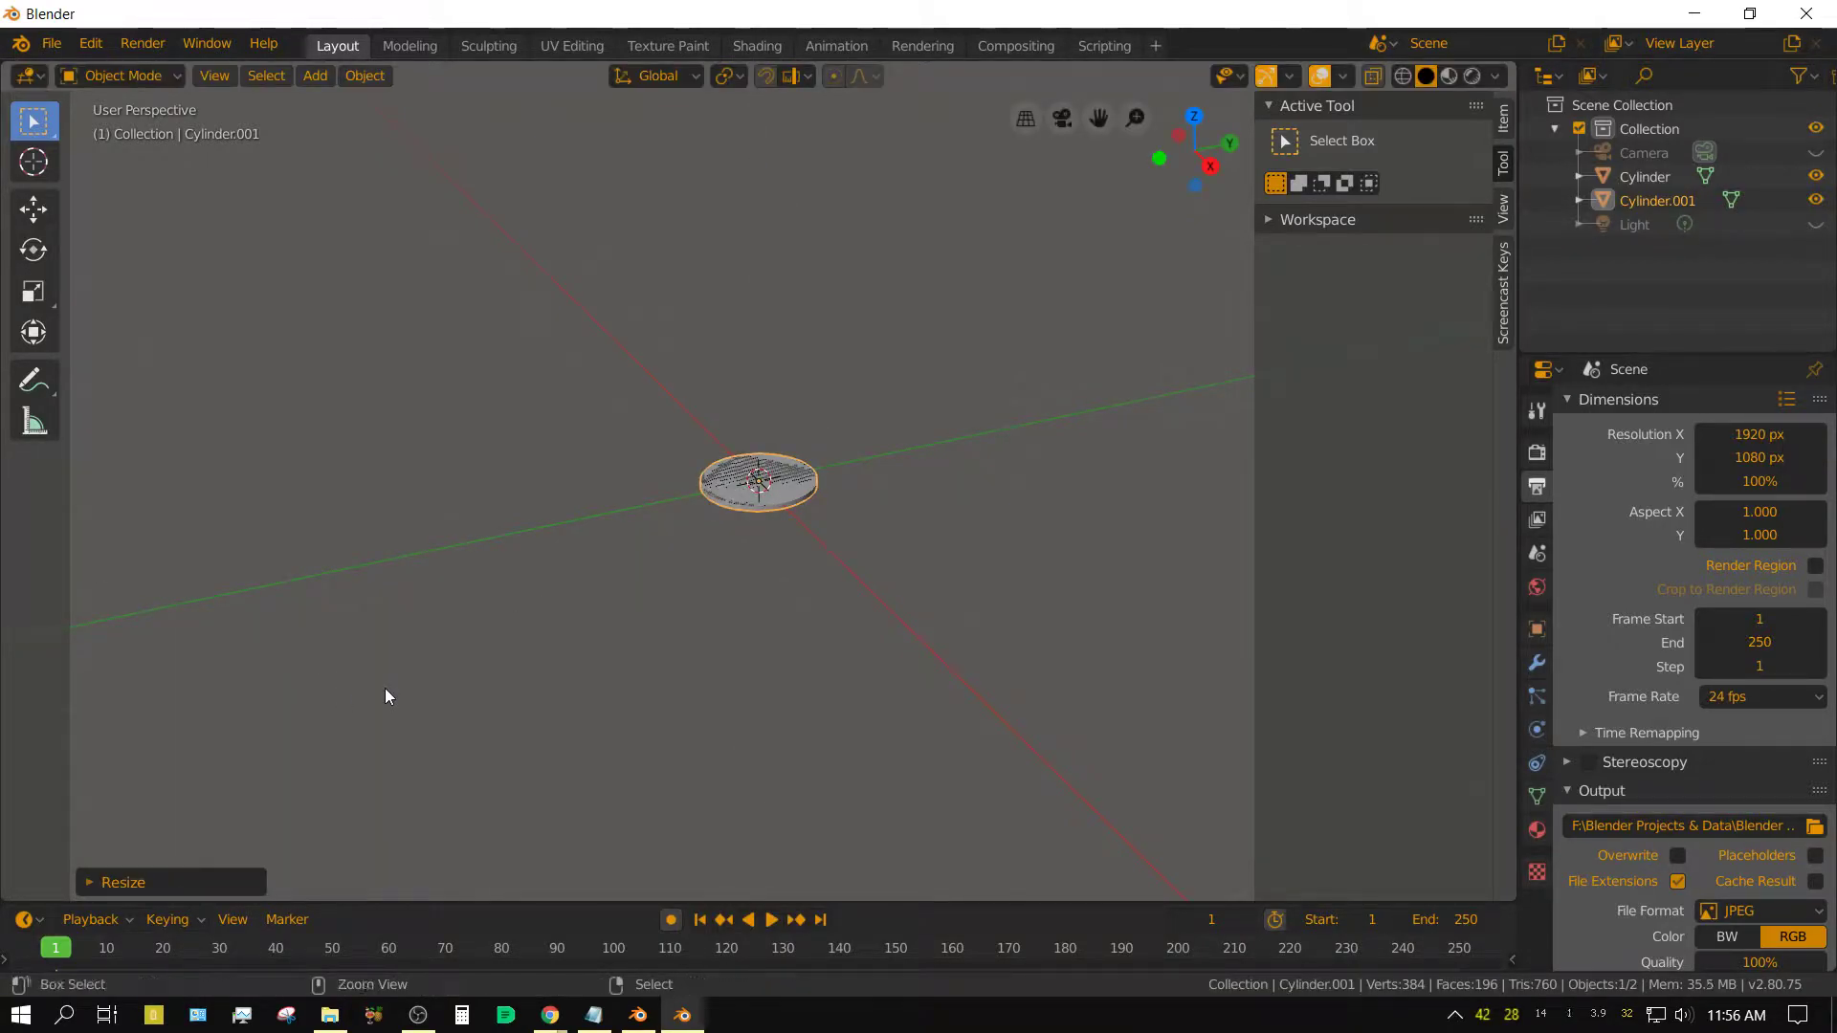
key(ctrl+a)
click(384, 687)
Raise the second disc straight up along Z above the first
key(g)
key(z)
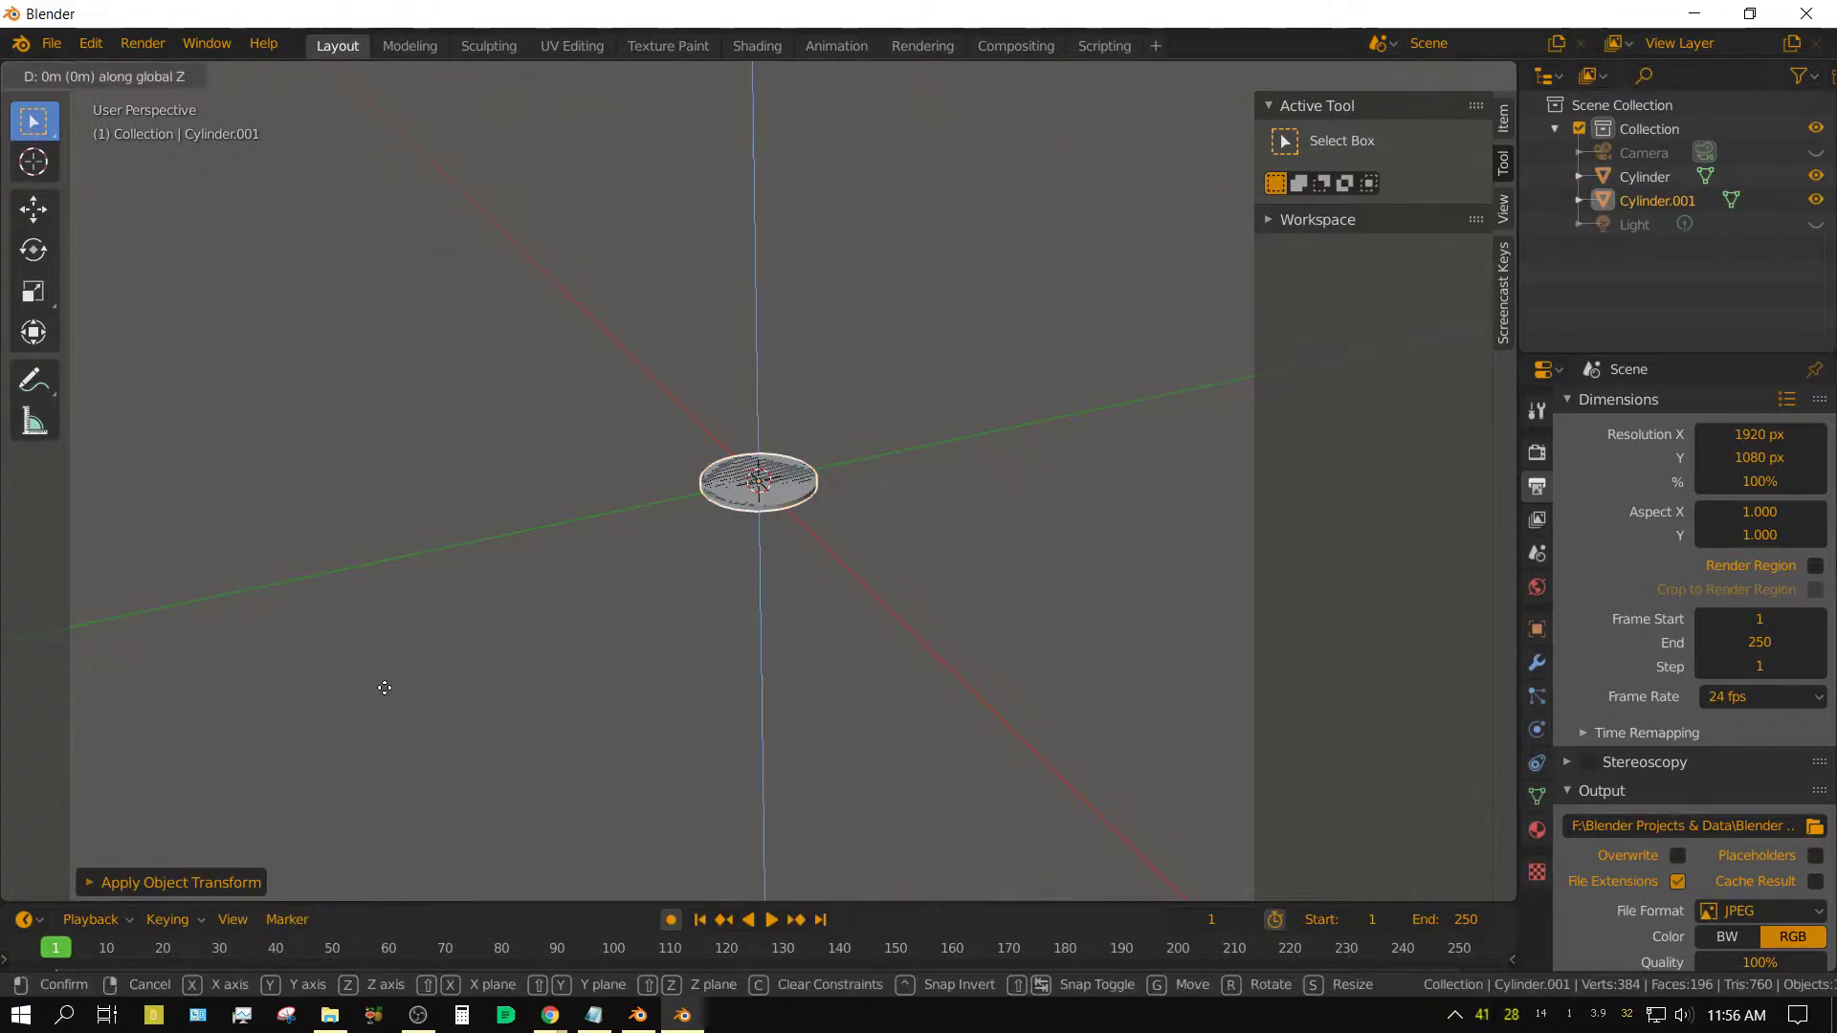
click(409, 389)
In Edit Mode, scale the lower disc about four times larger
click(744, 496)
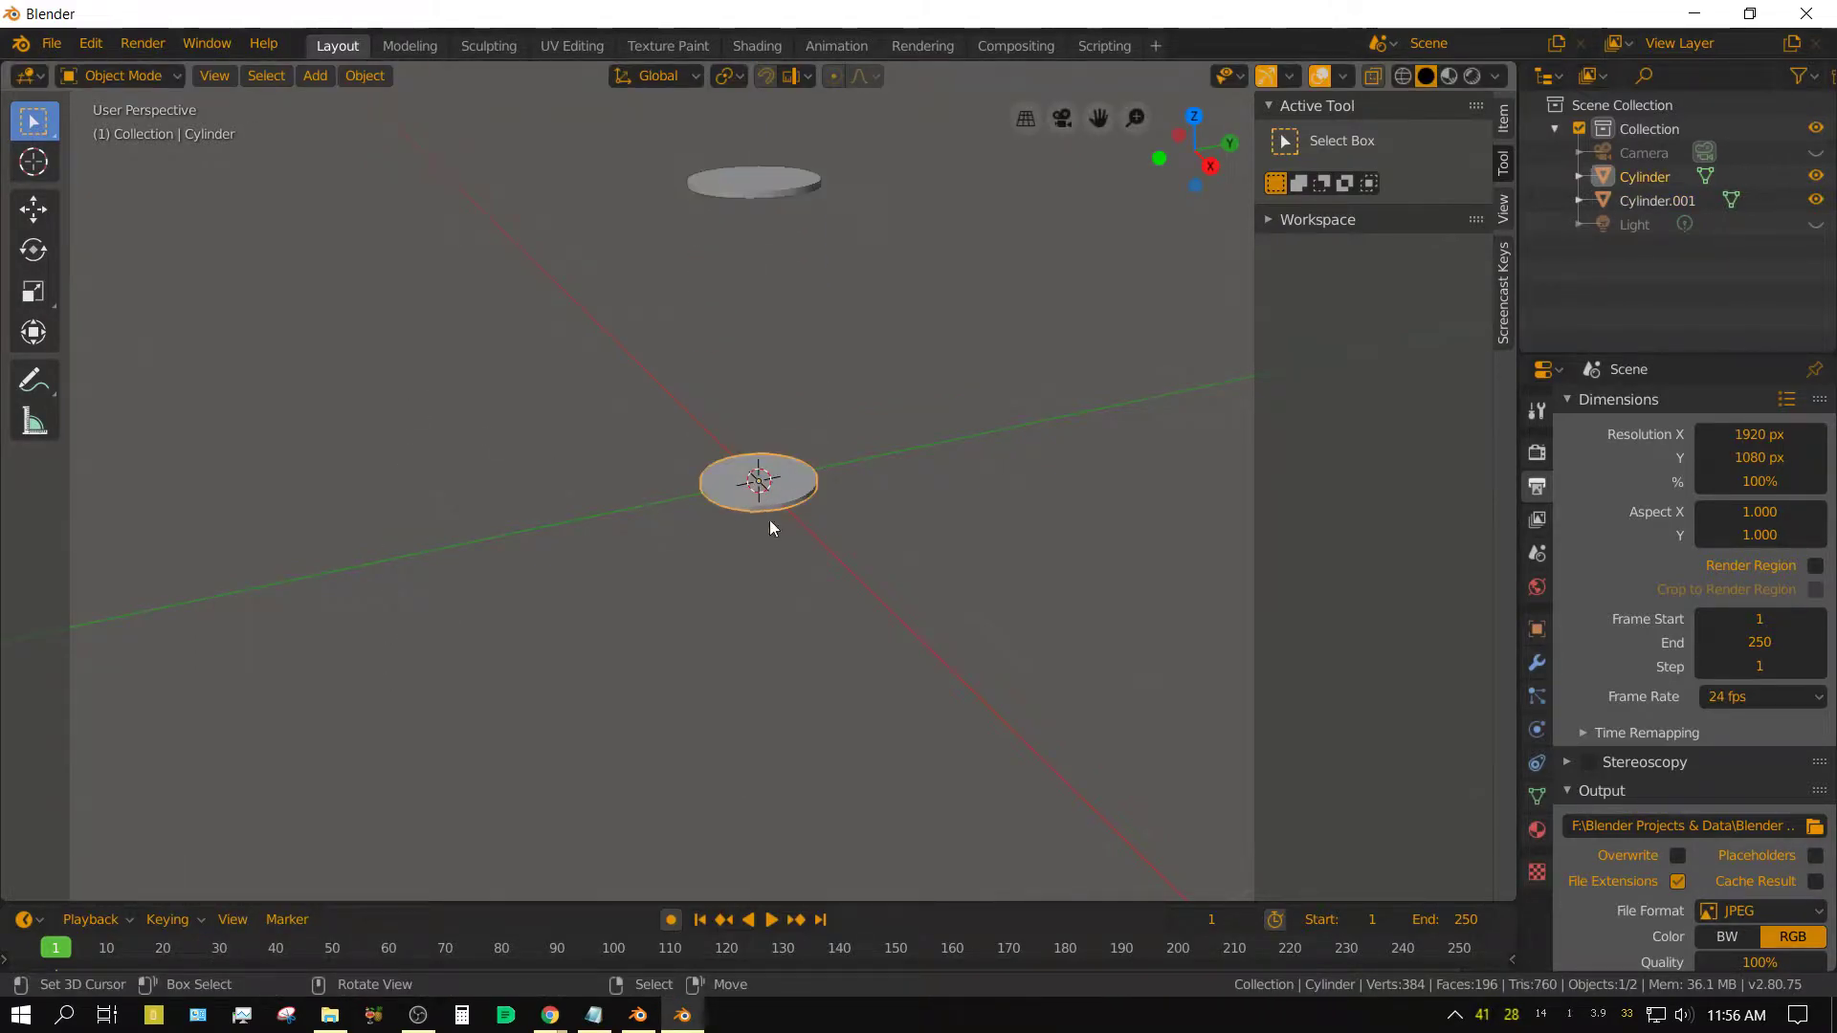
key(Tab)
key(s)
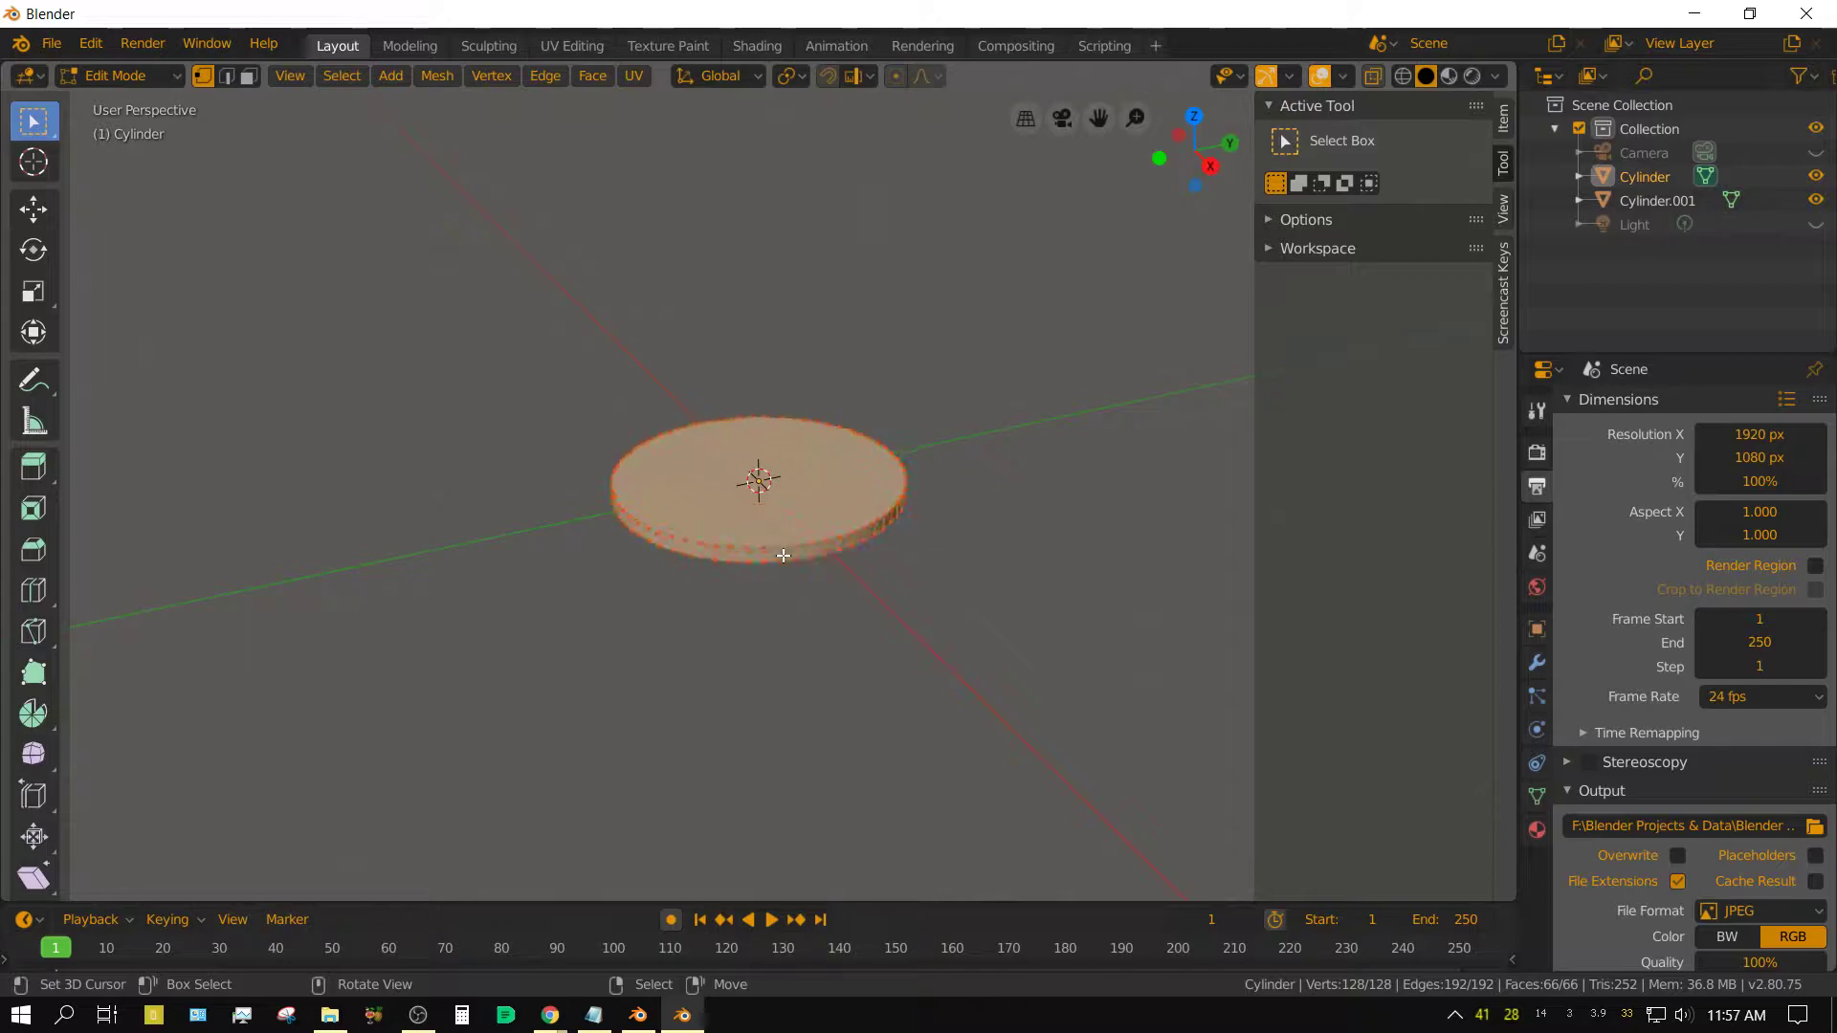
click(484, 376)
Inset the disc's top face and extrude it up 0.2 m
click(248, 76)
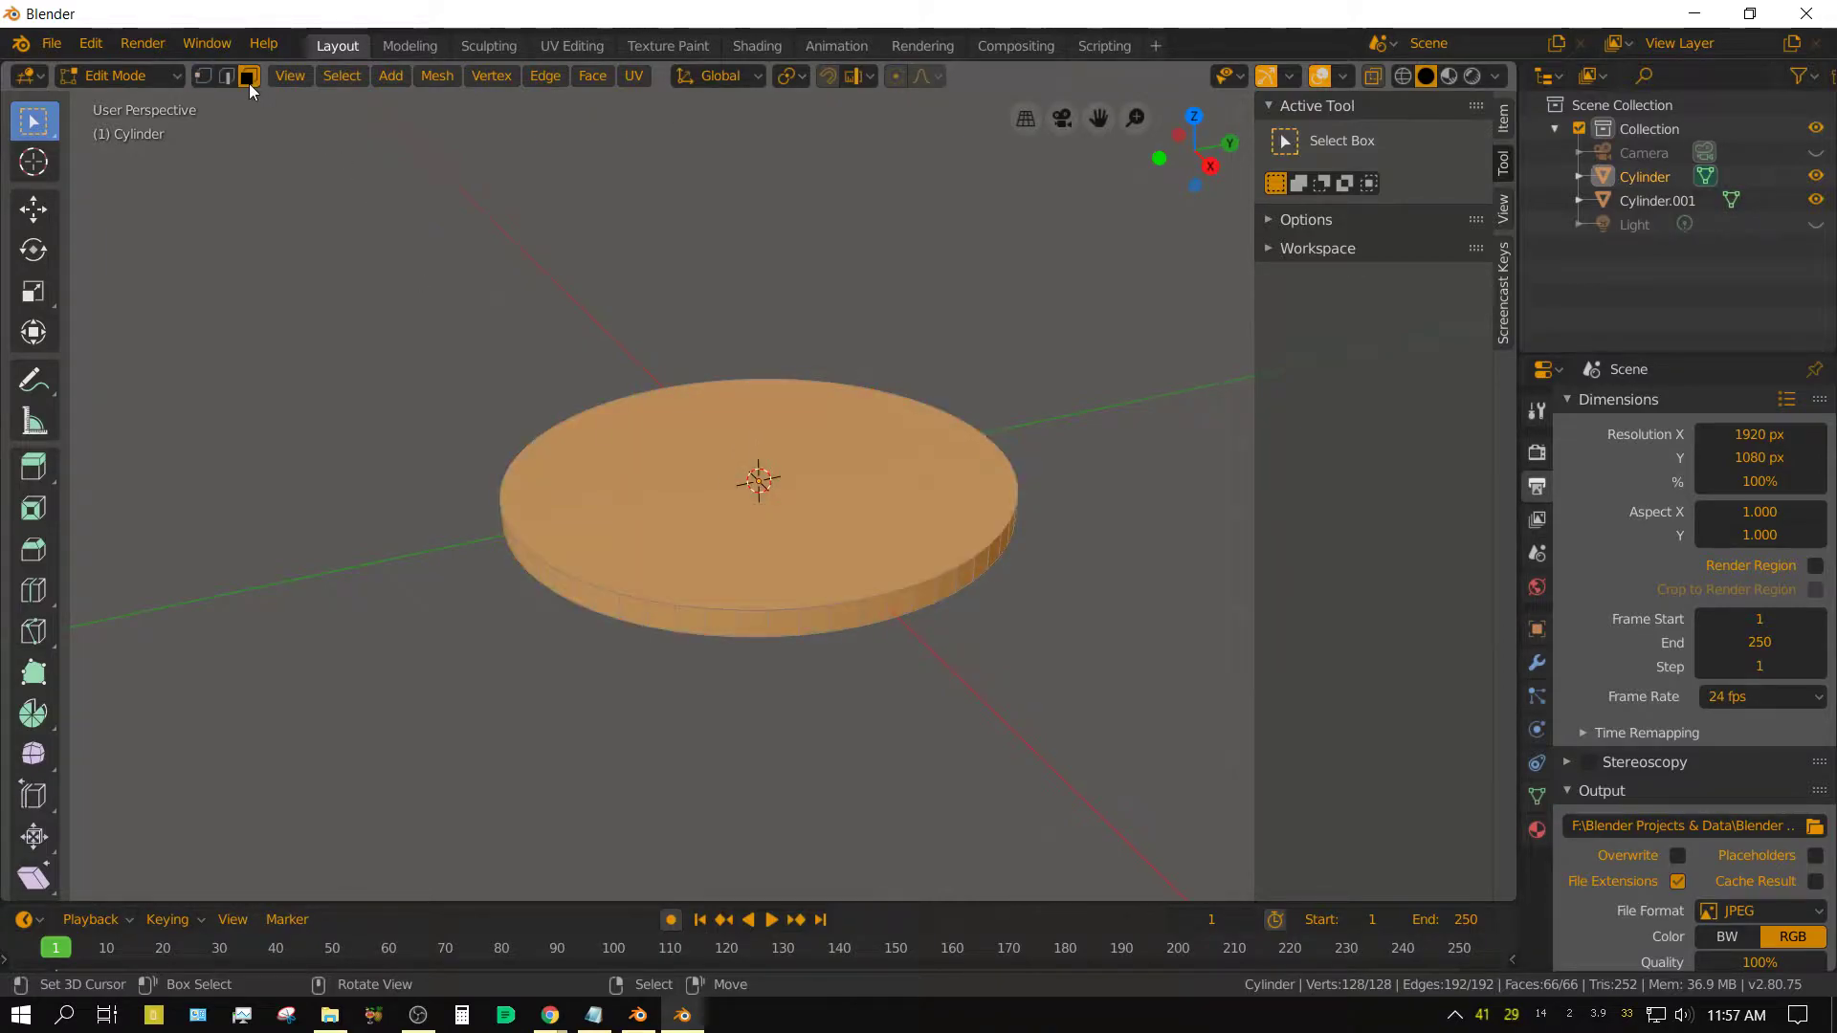
click(761, 493)
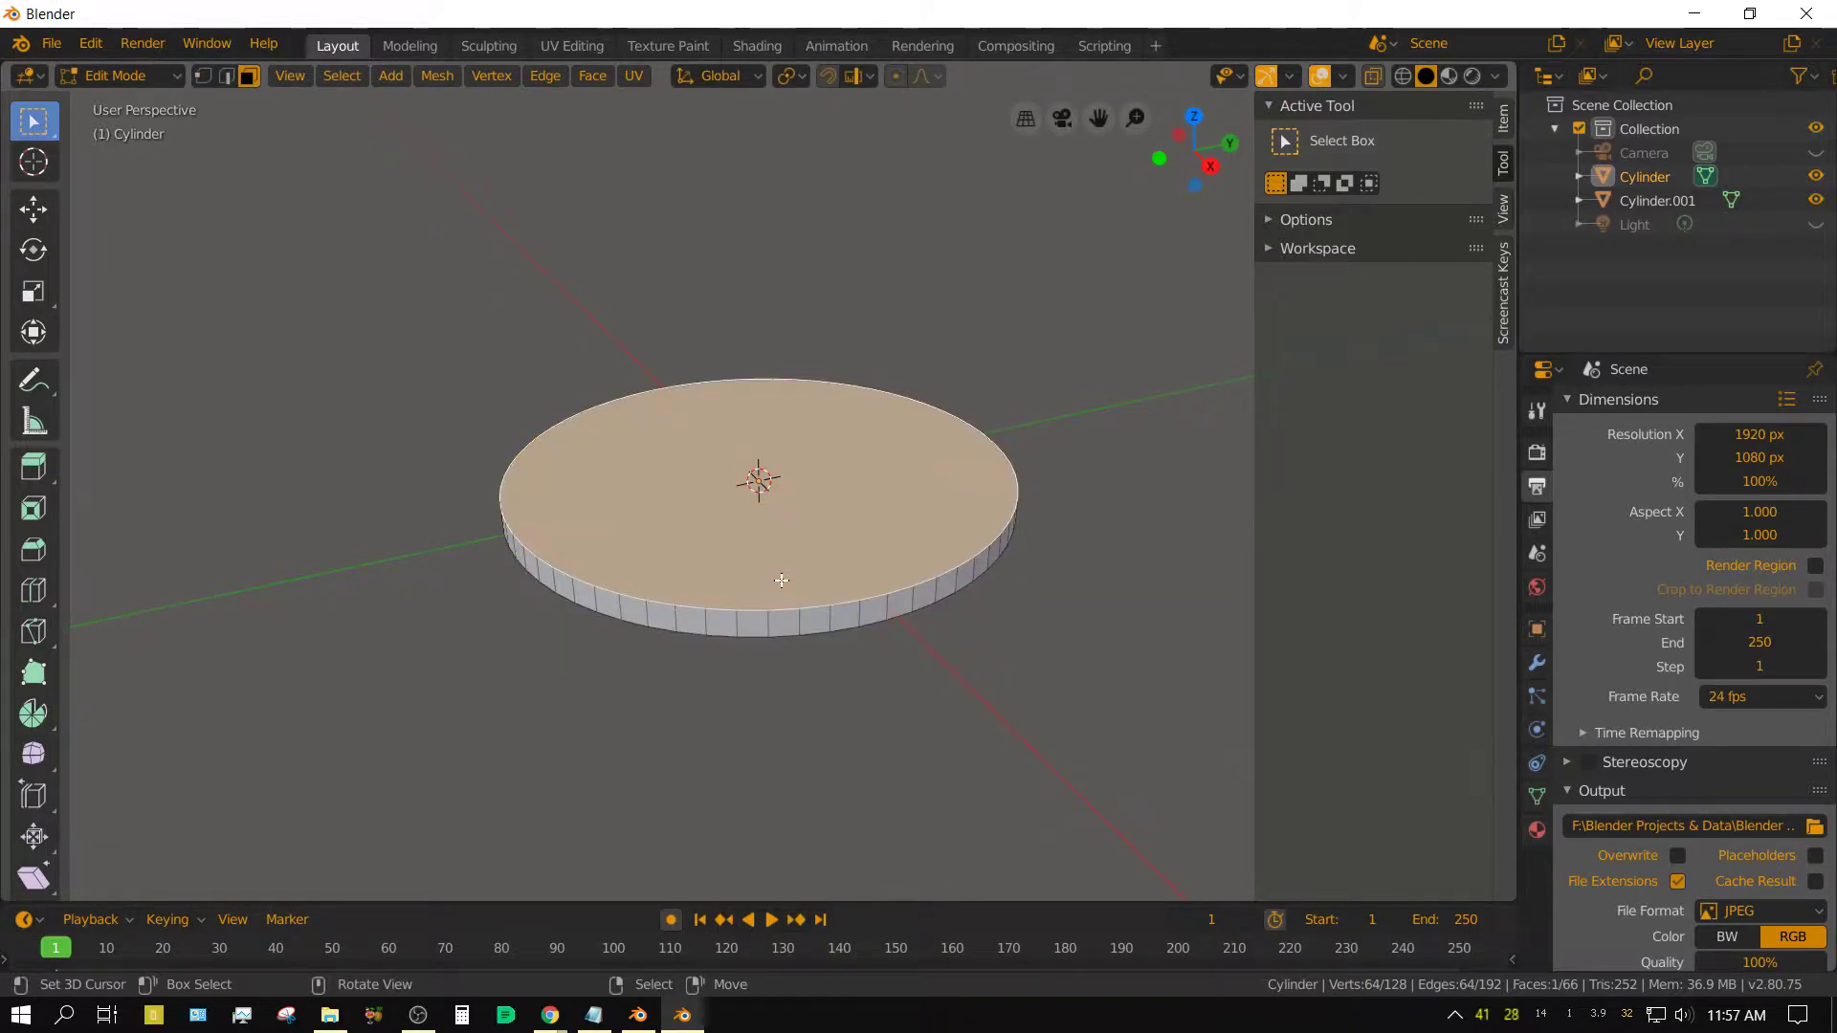
key(i)
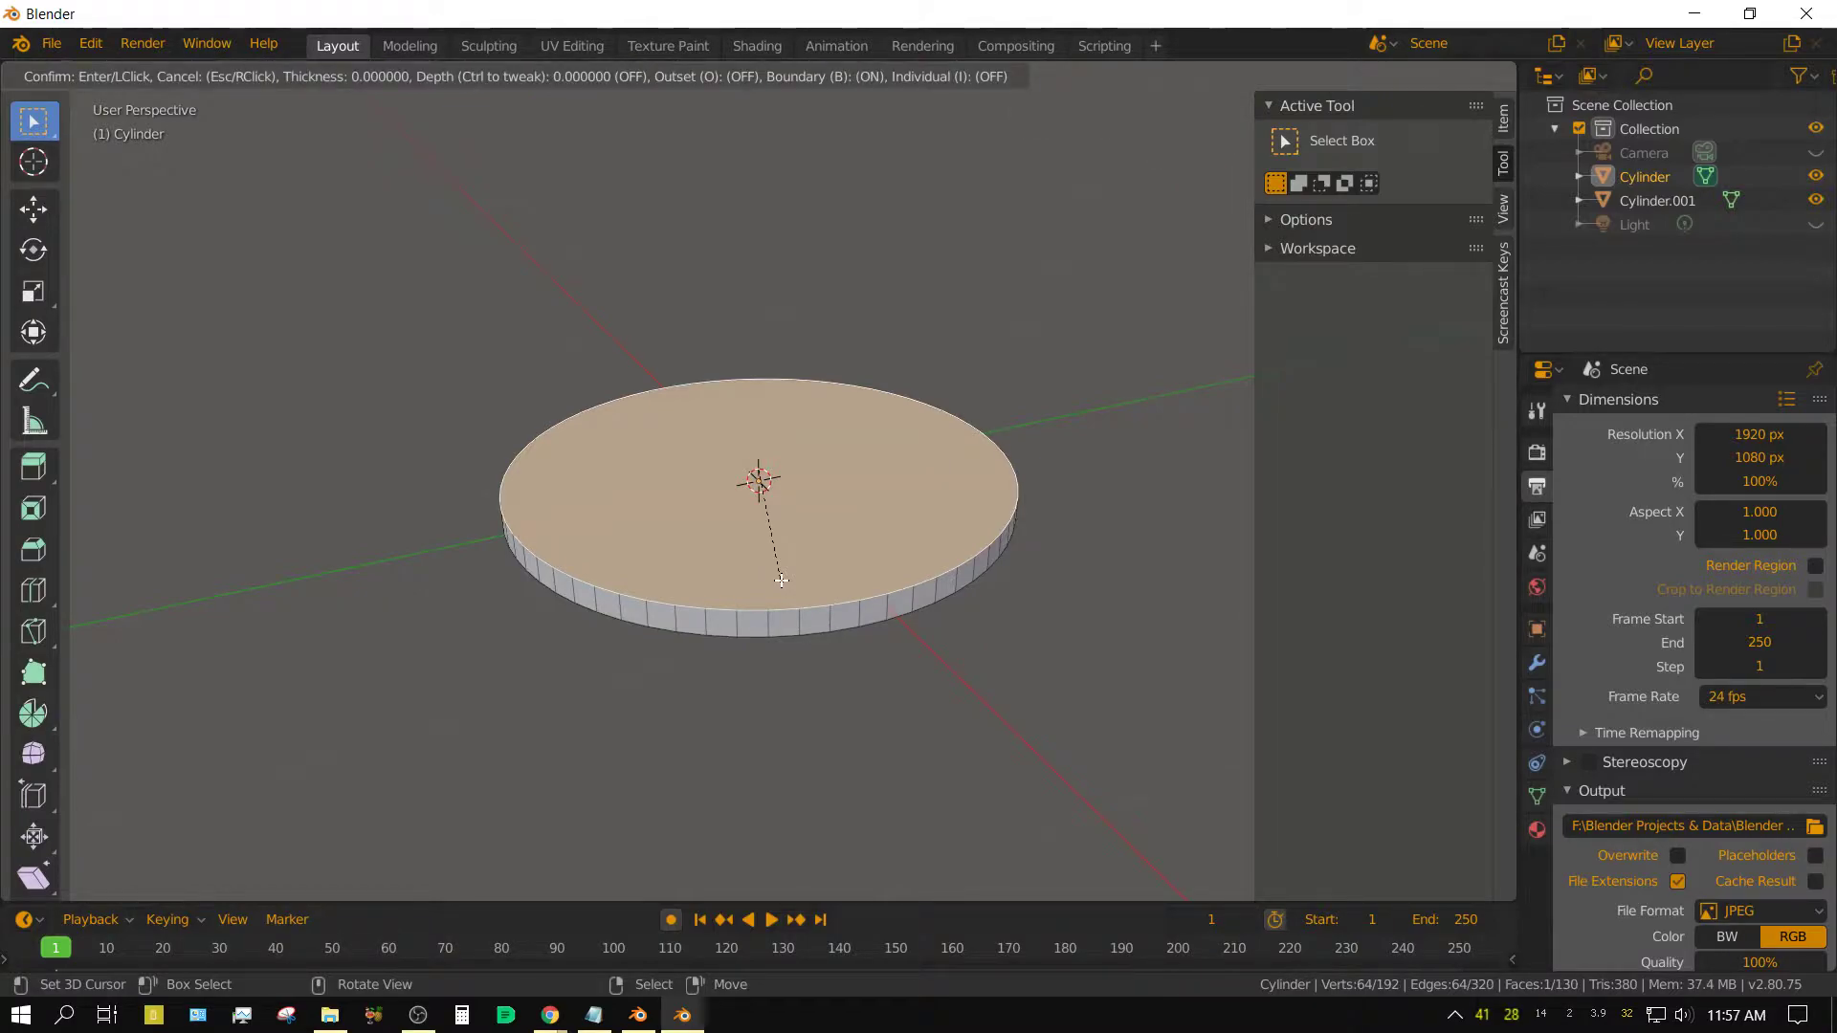
click(782, 579)
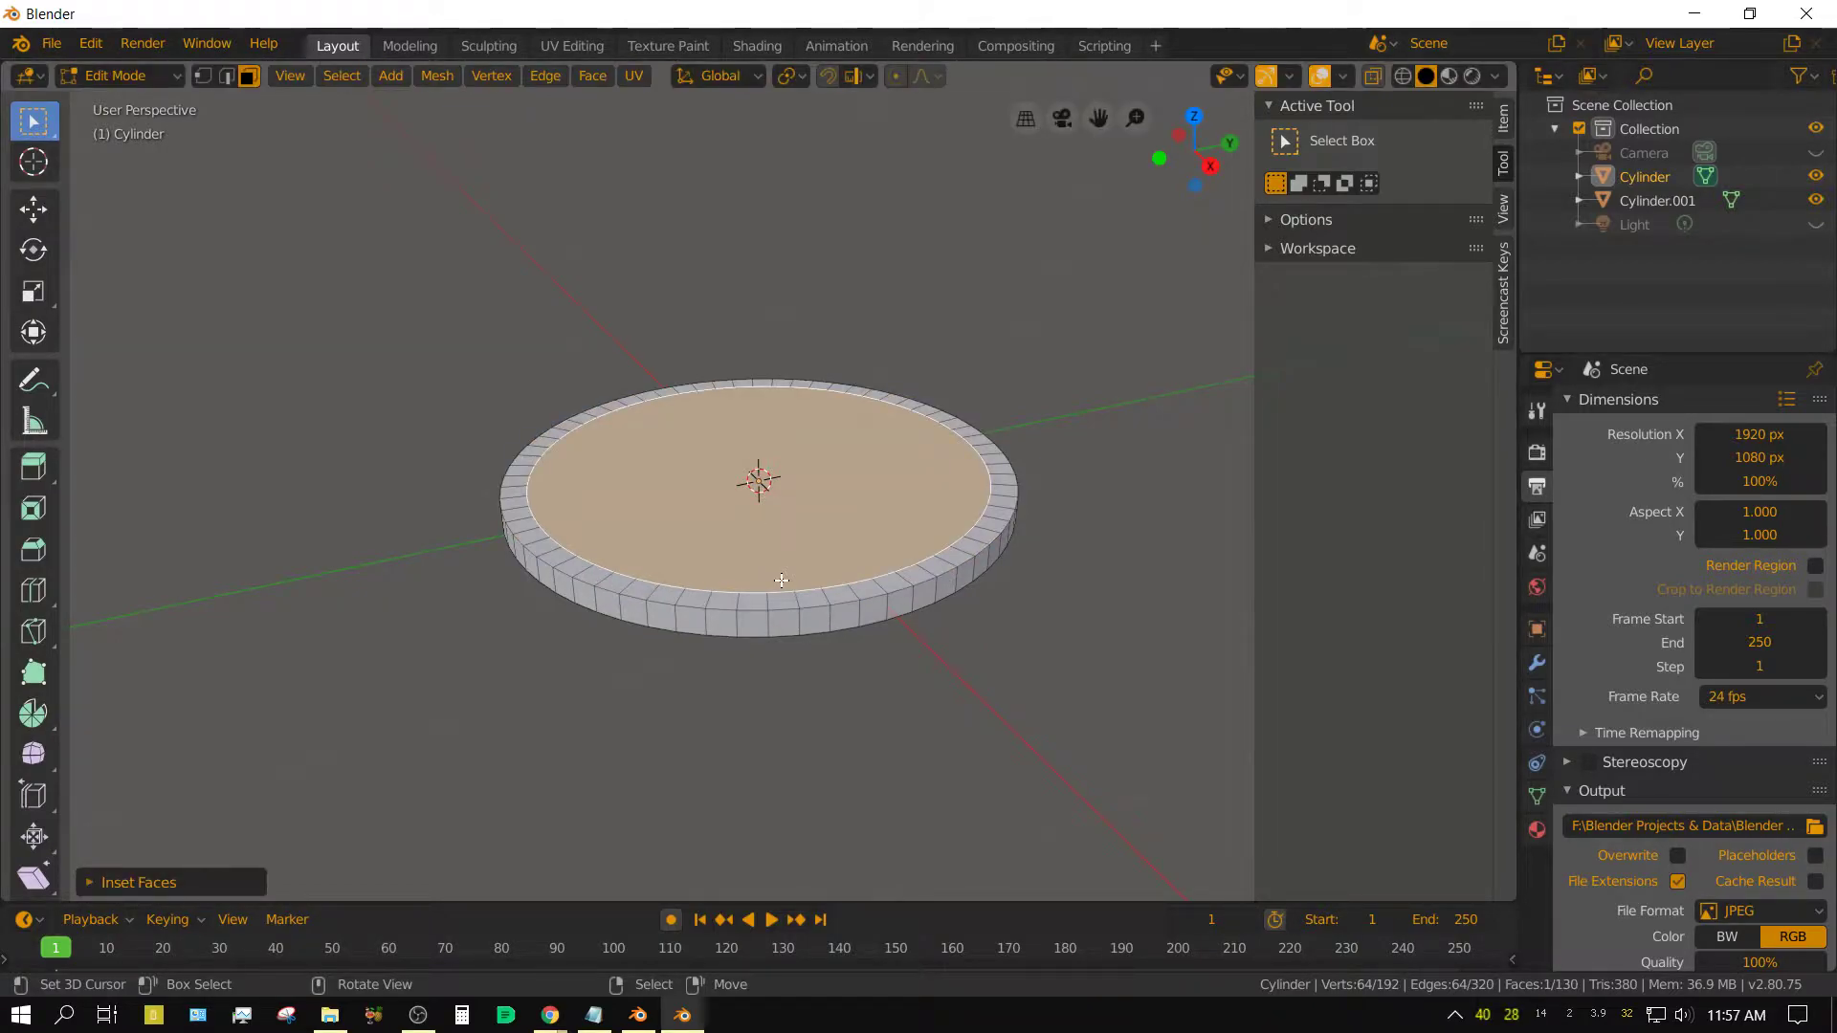
text(e.2)
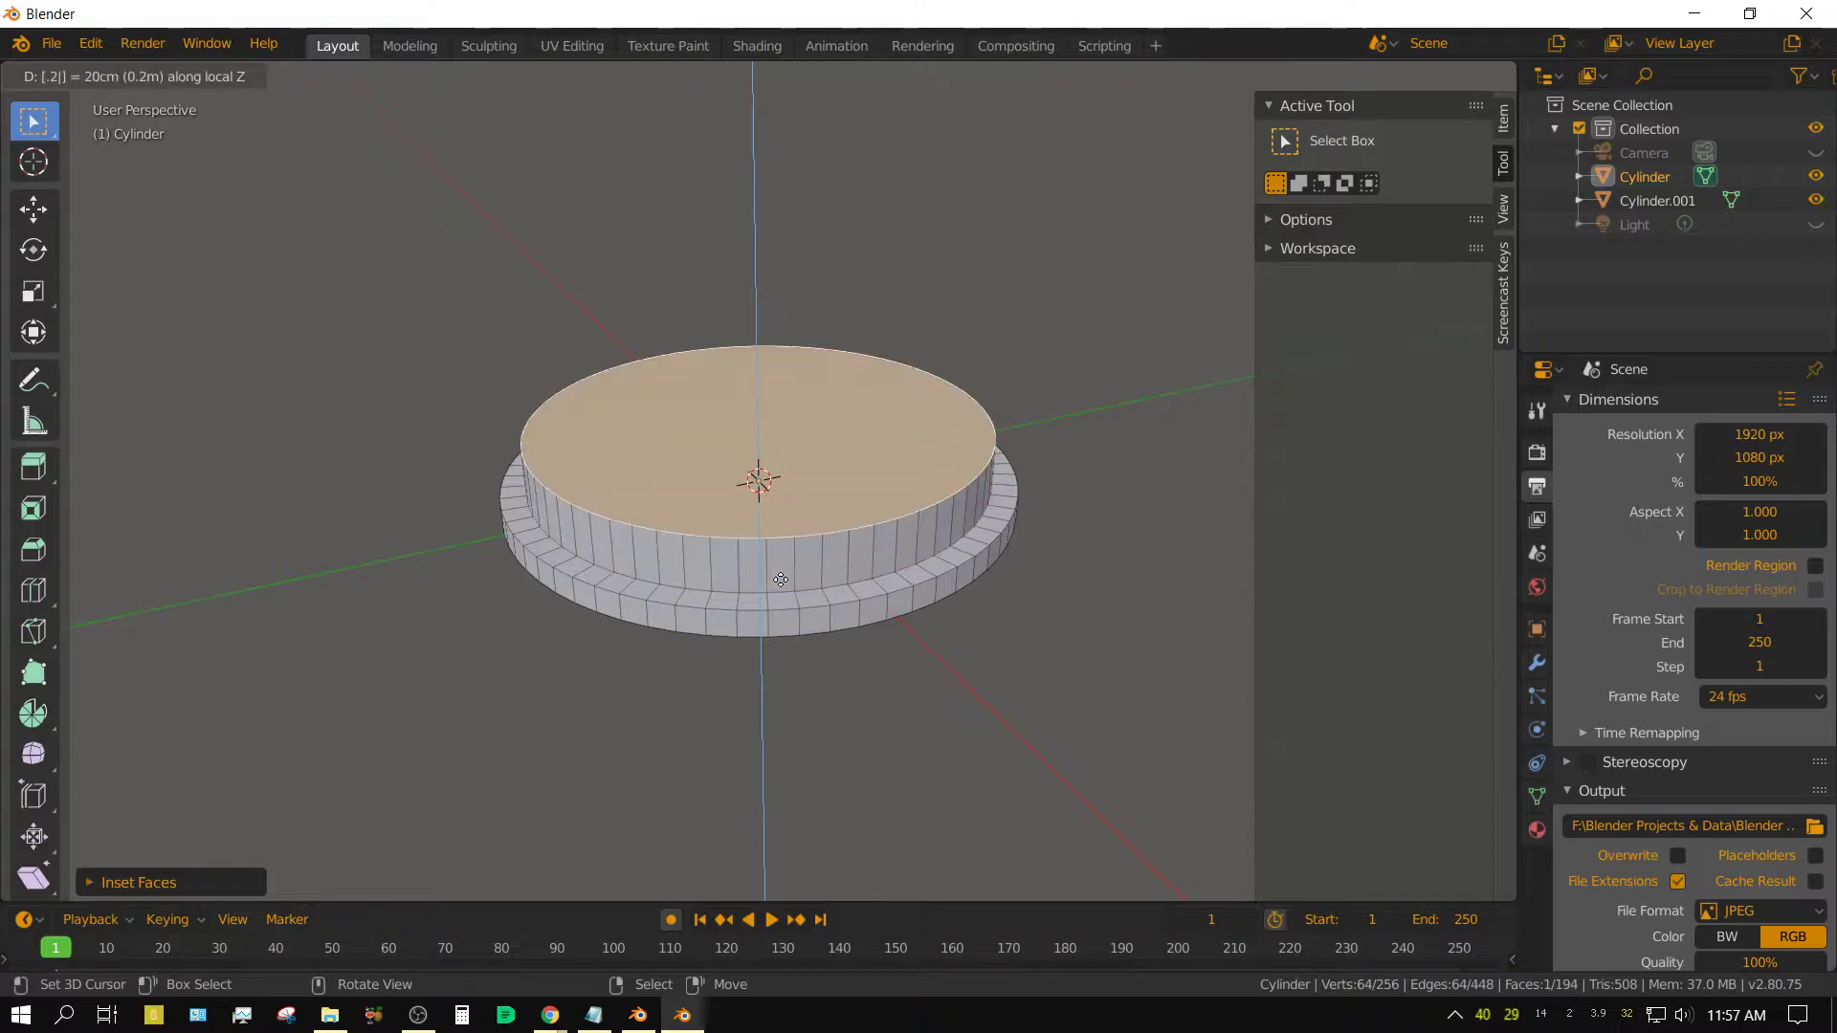
key(Return)
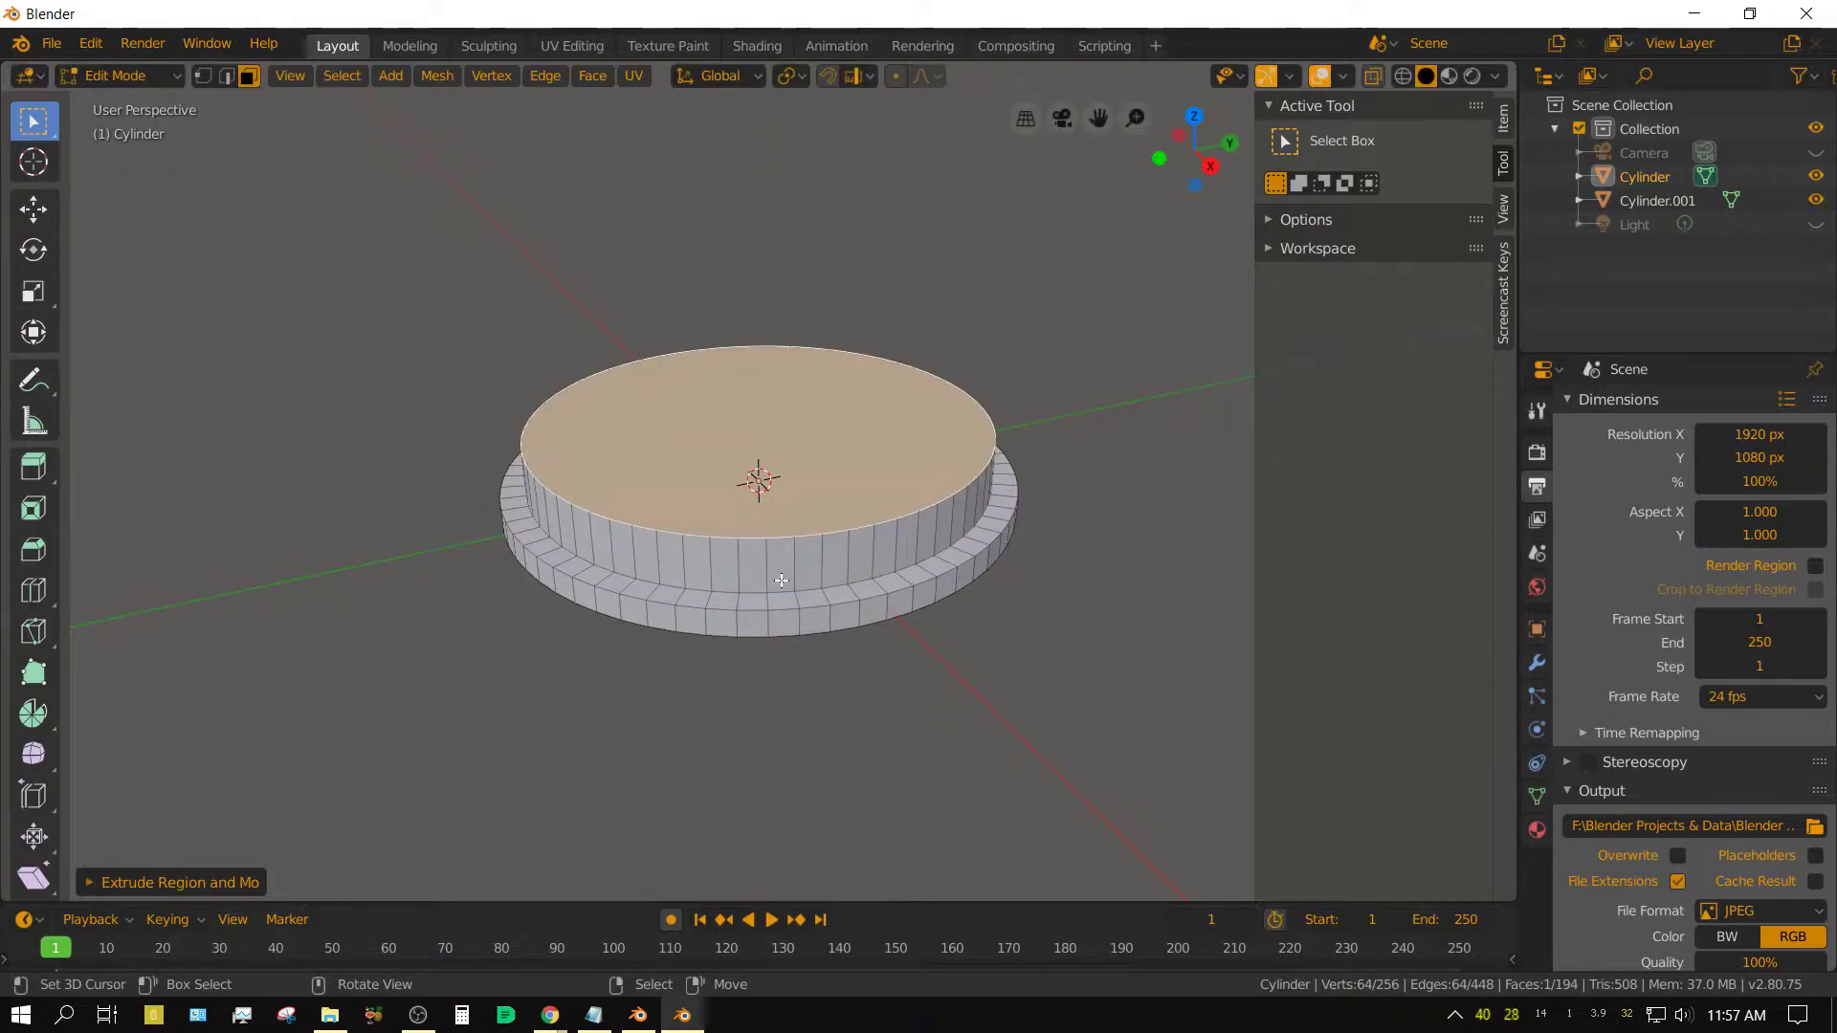
Create a new material named Building for the disc
click(1536, 830)
click(1734, 506)
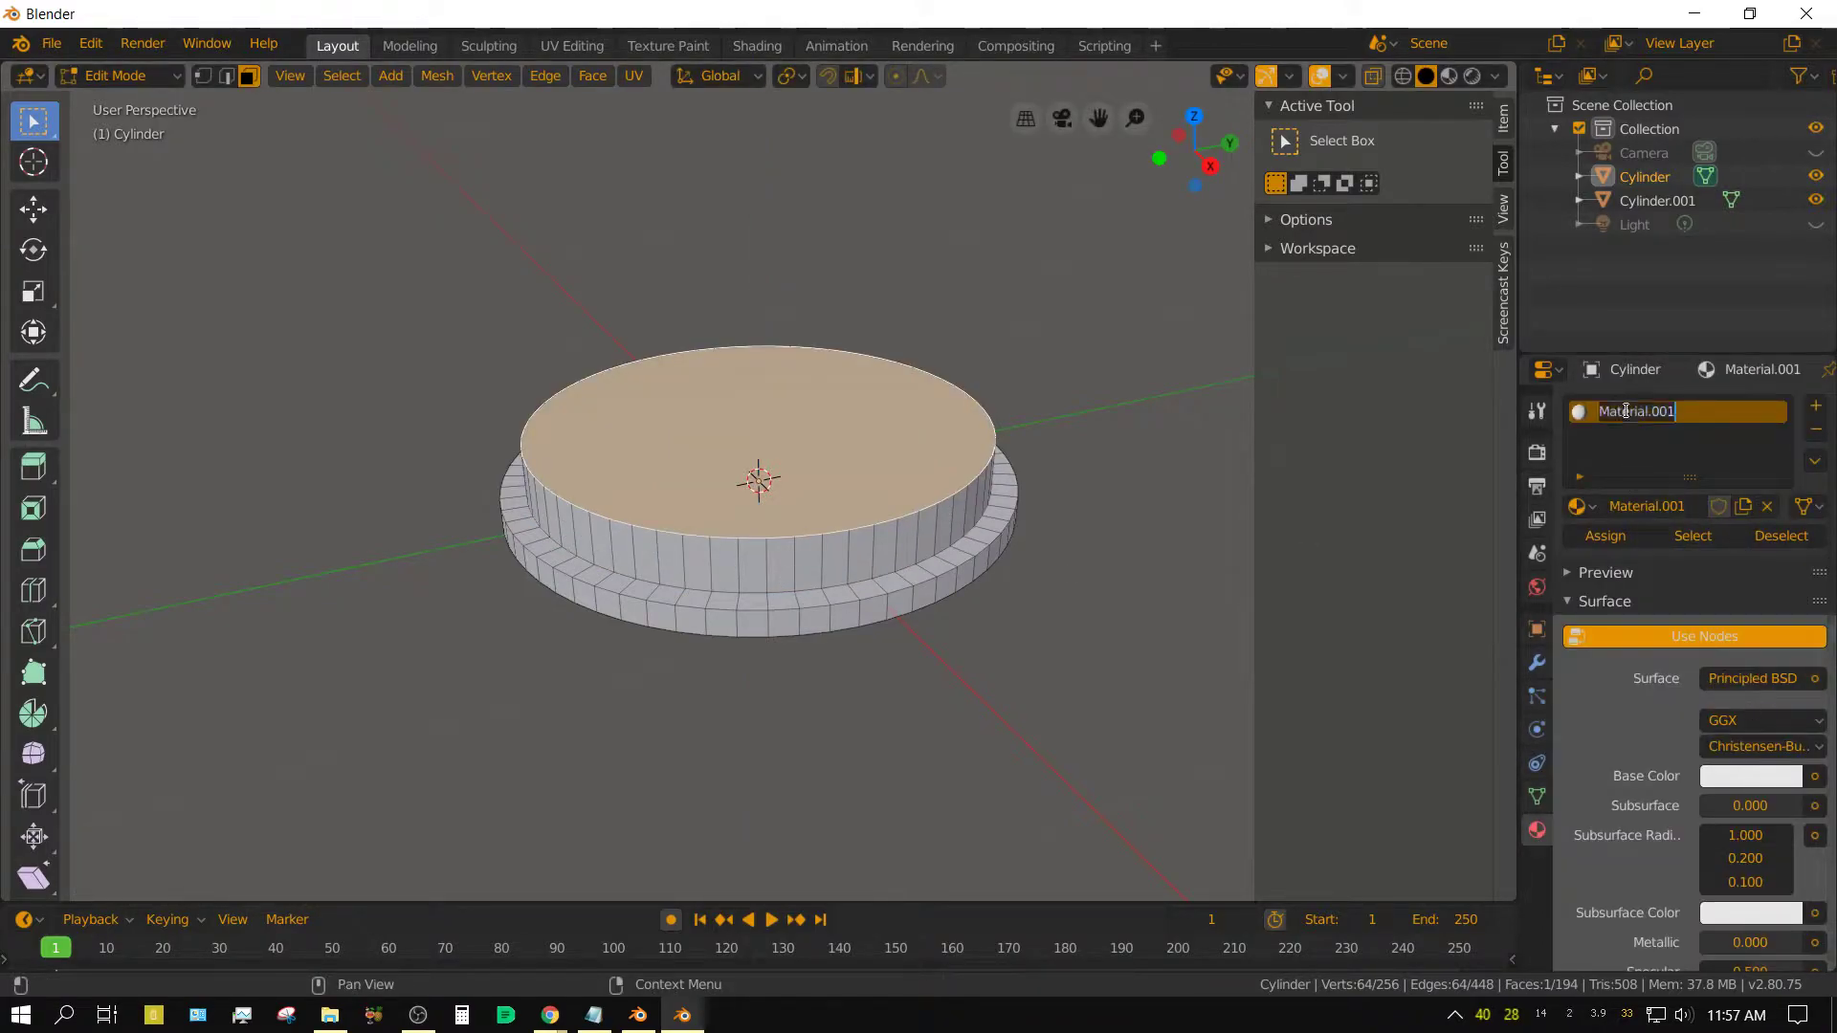
text(Building)
key(Return)
Add a second material, Windows, using a pale yellow Emission shader
click(1816, 406)
click(1689, 555)
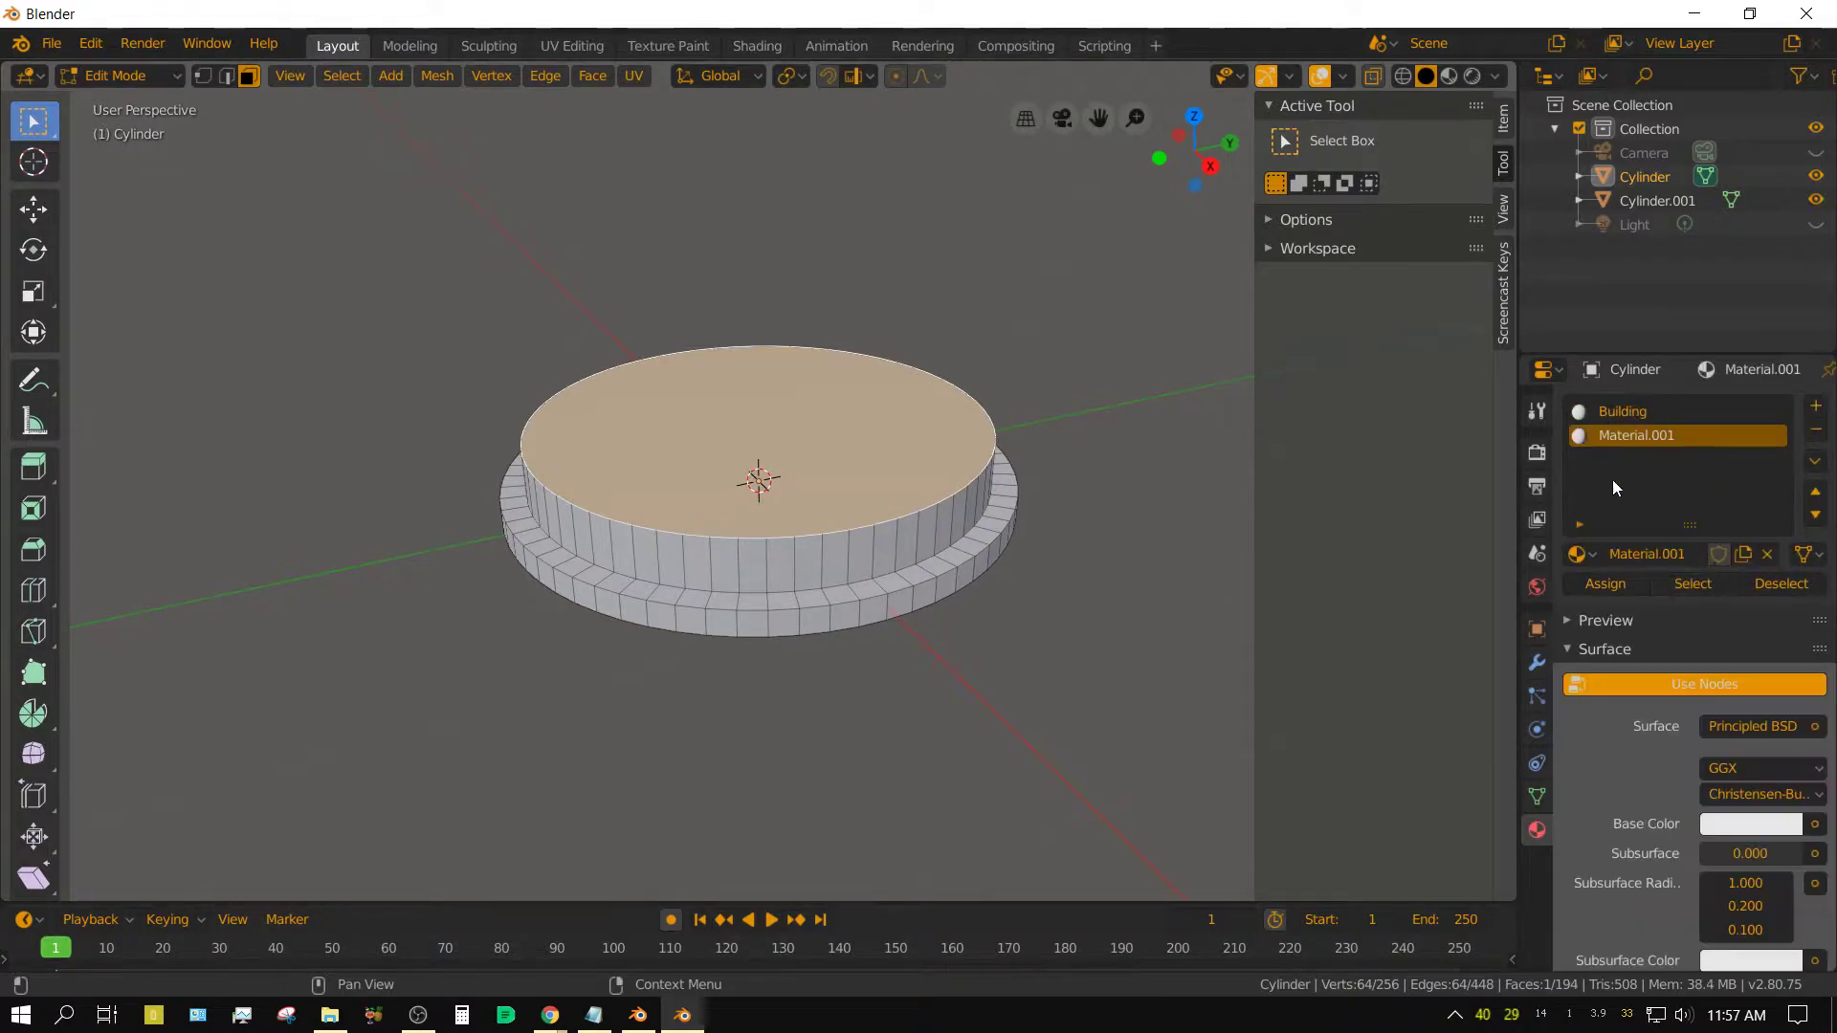
text(Window)
key(Return)
click(1761, 726)
click(1533, 261)
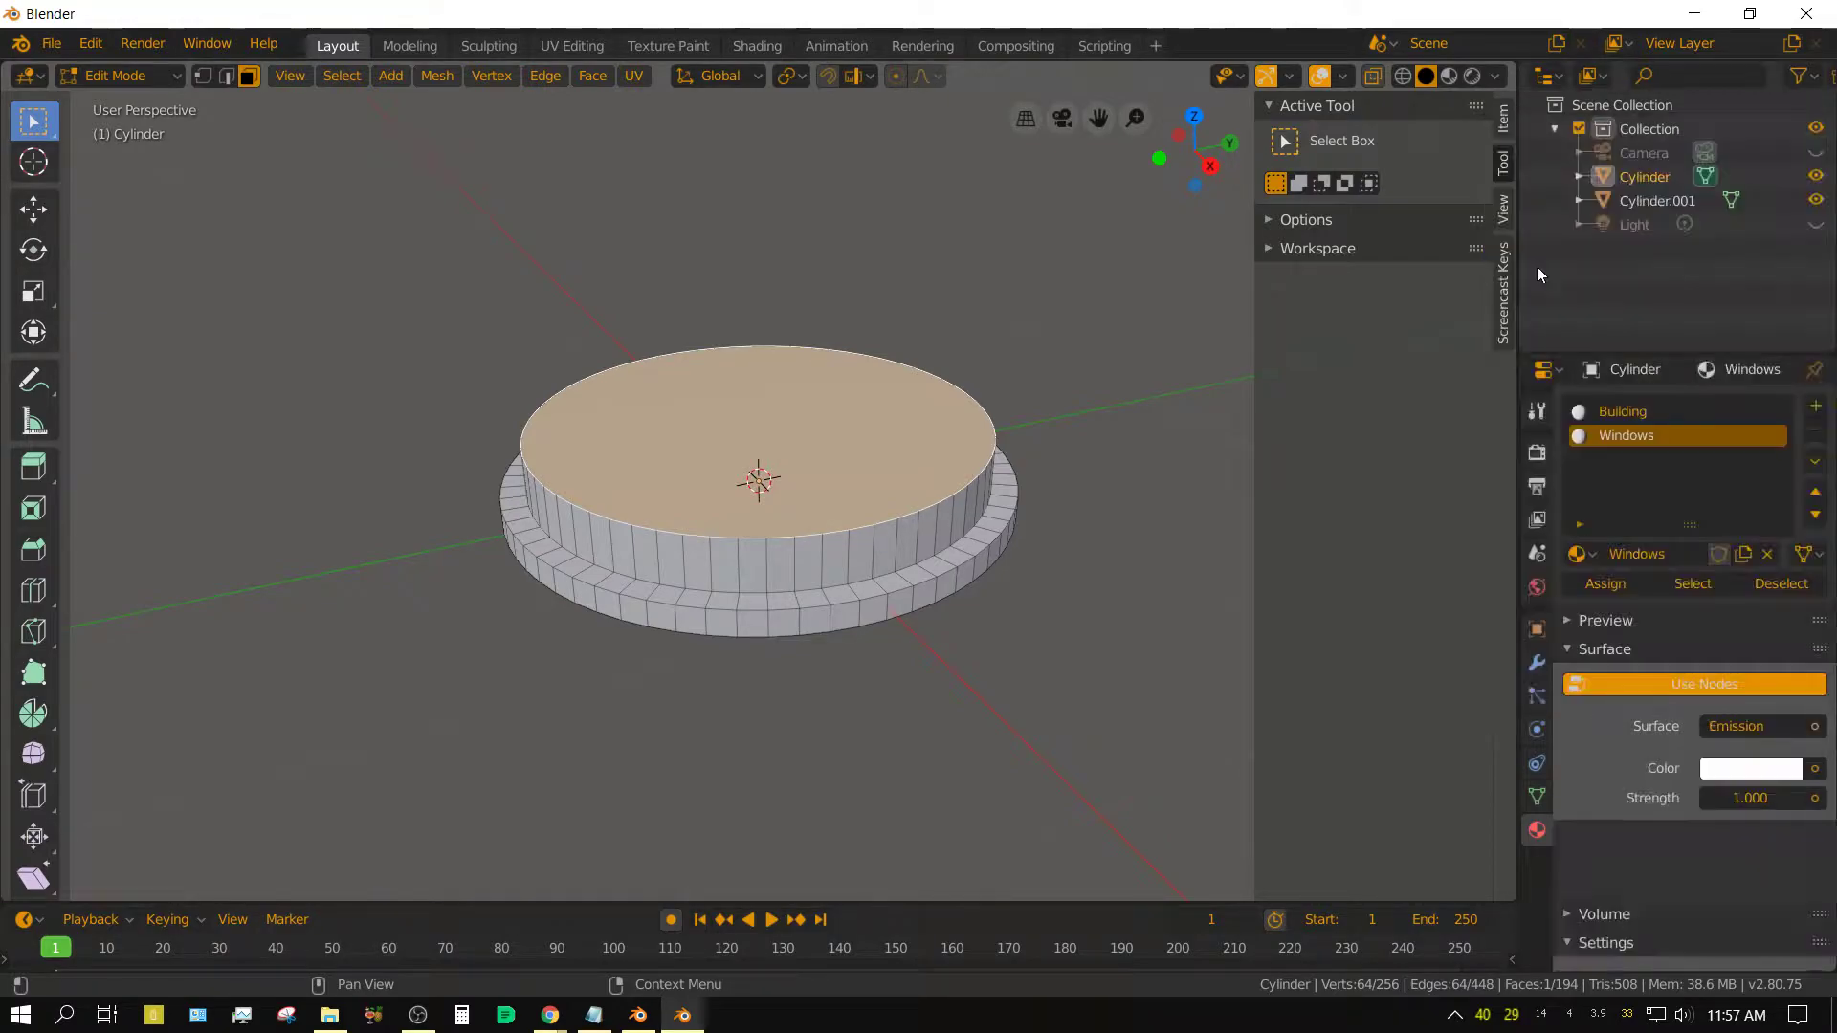
click(1766, 768)
click(1663, 528)
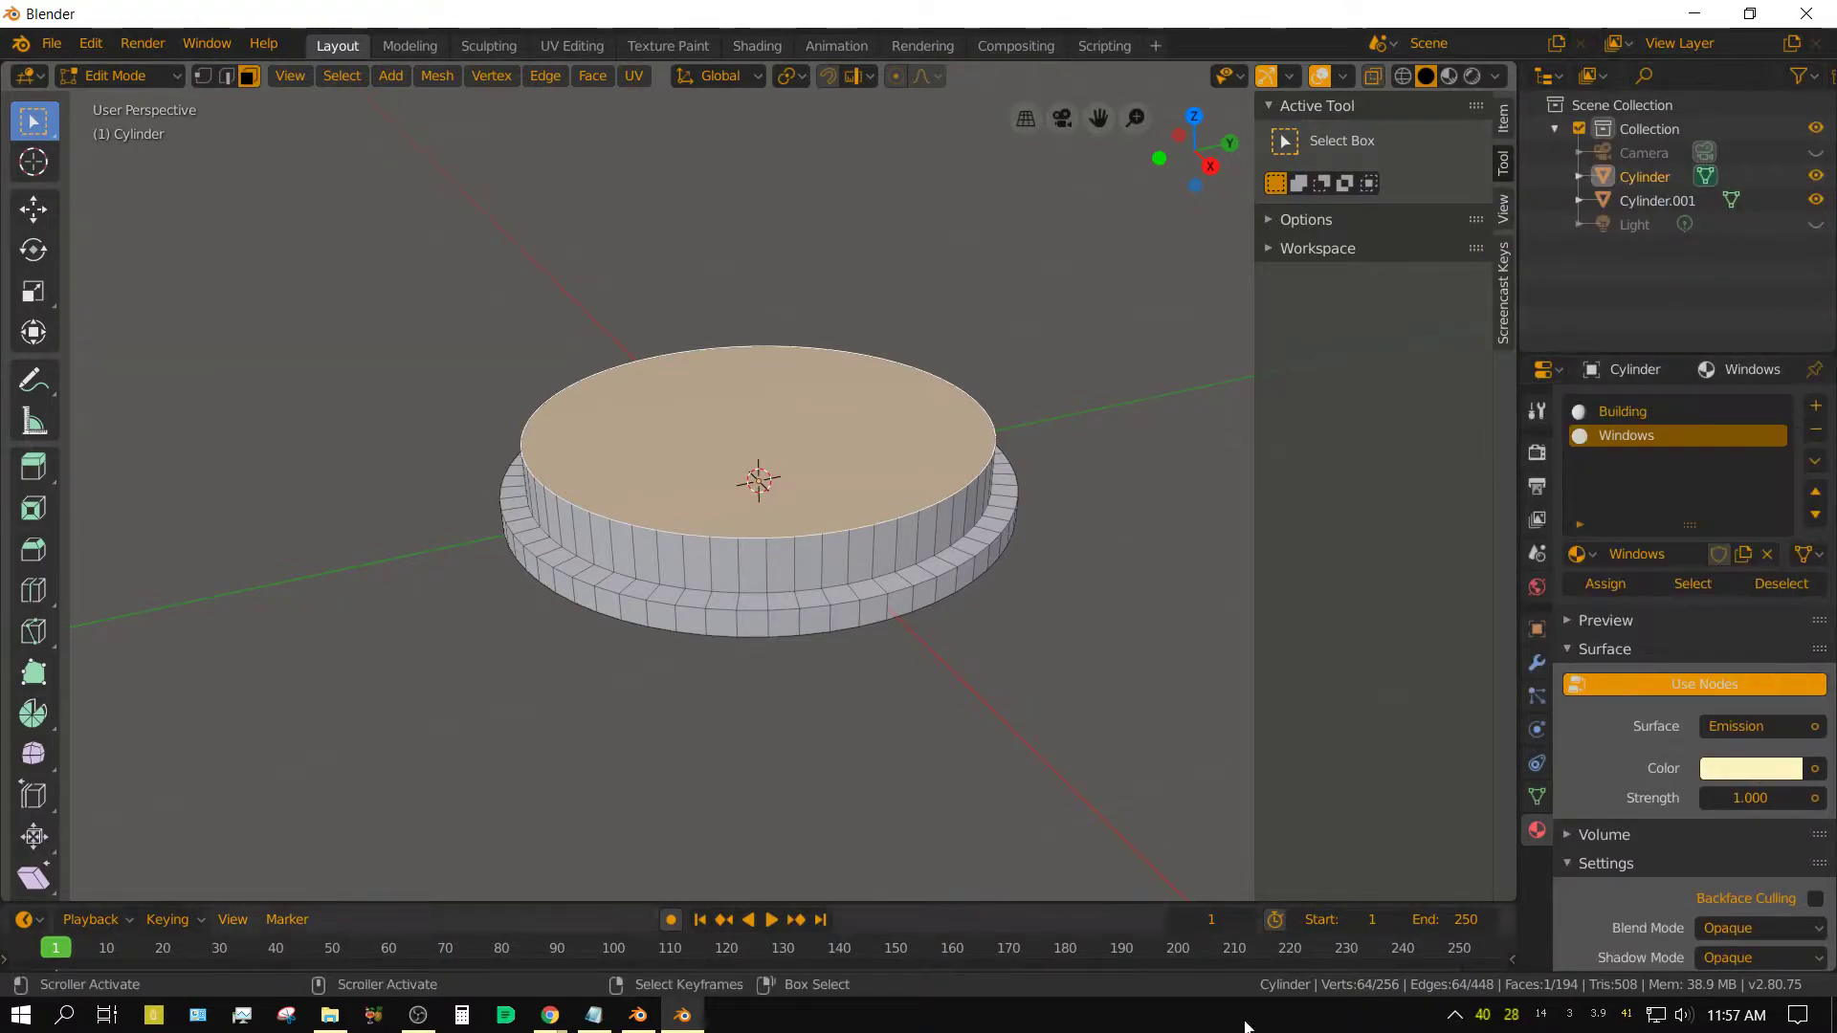
Select 32 alternating side faces around the raised tier and choose the Windows slot
click(775, 563)
shift+click(724, 565)
shift+click(670, 560)
shift+click(622, 551)
shift+click(584, 536)
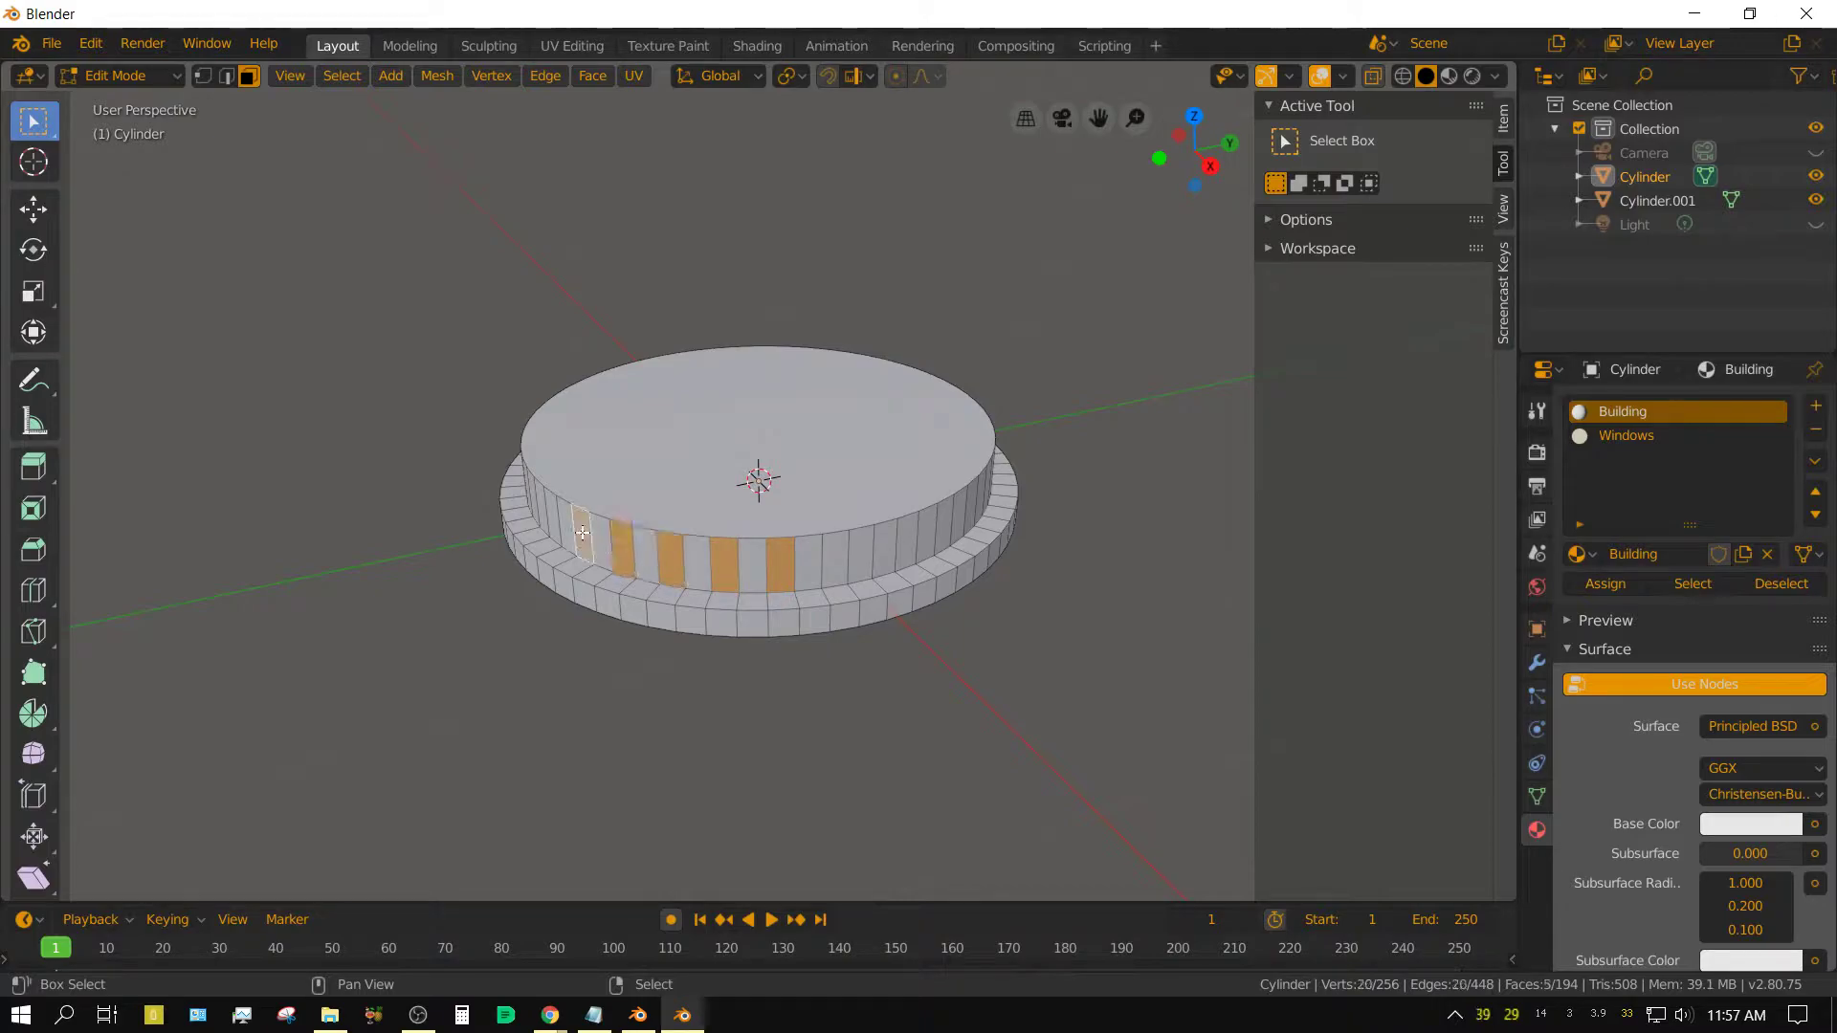
middle_drag(584, 536, 555, 612)
shift+click(559, 617)
shift+click(497, 632)
shift+click(435, 645)
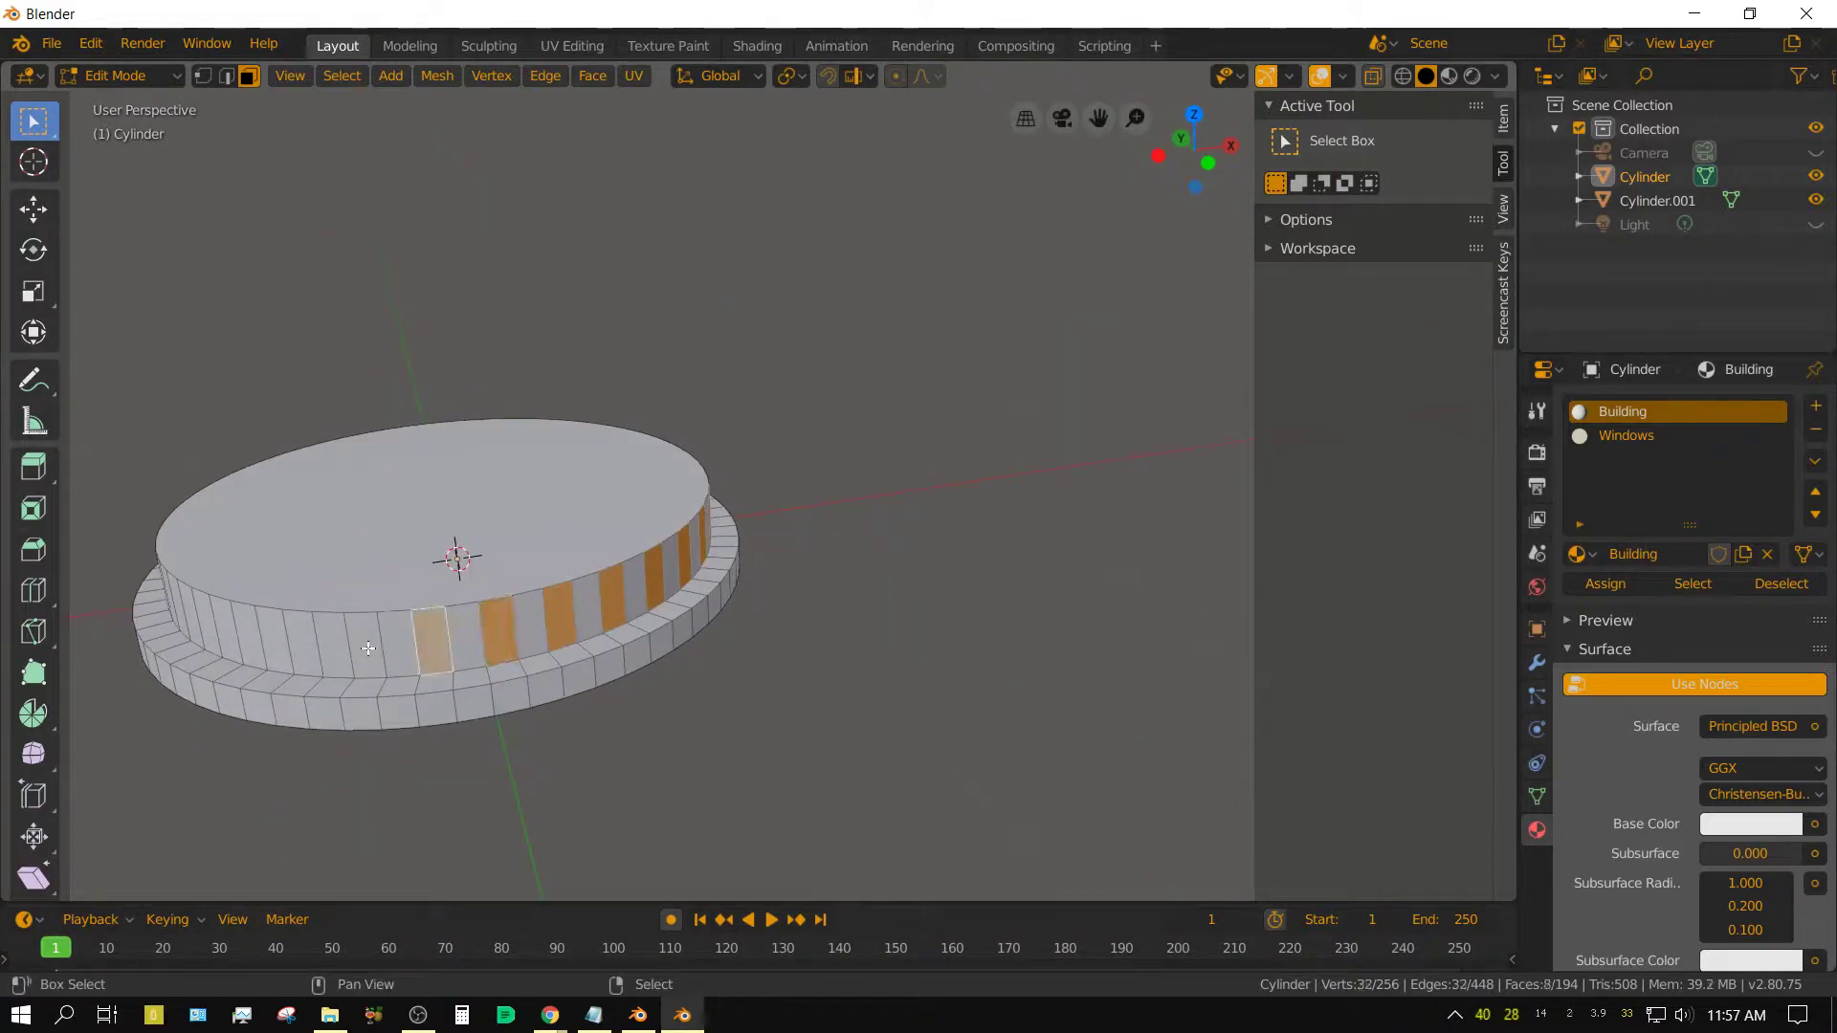
shift+click(365, 646)
shift+click(302, 643)
middle_drag(303, 643, 574, 613)
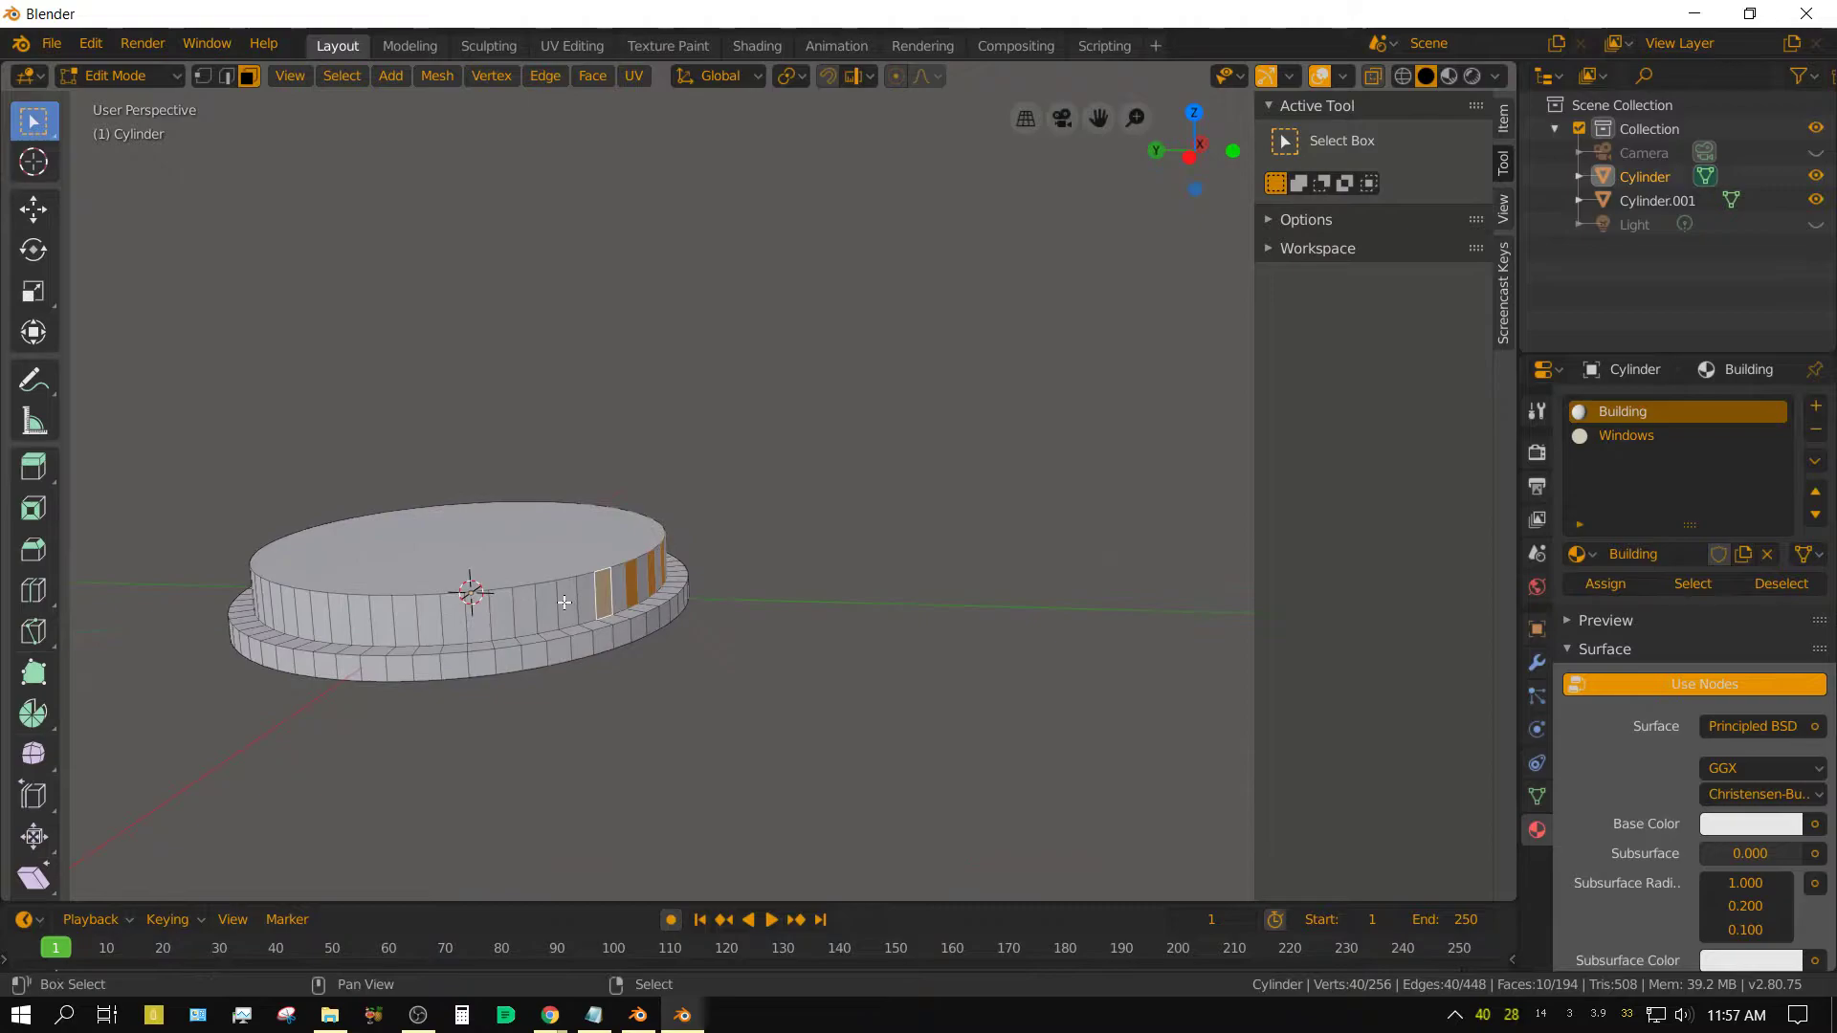
shift+click(566, 603)
shift+click(525, 611)
shift+click(479, 617)
shift+click(430, 620)
shift+click(383, 624)
shift+click(341, 620)
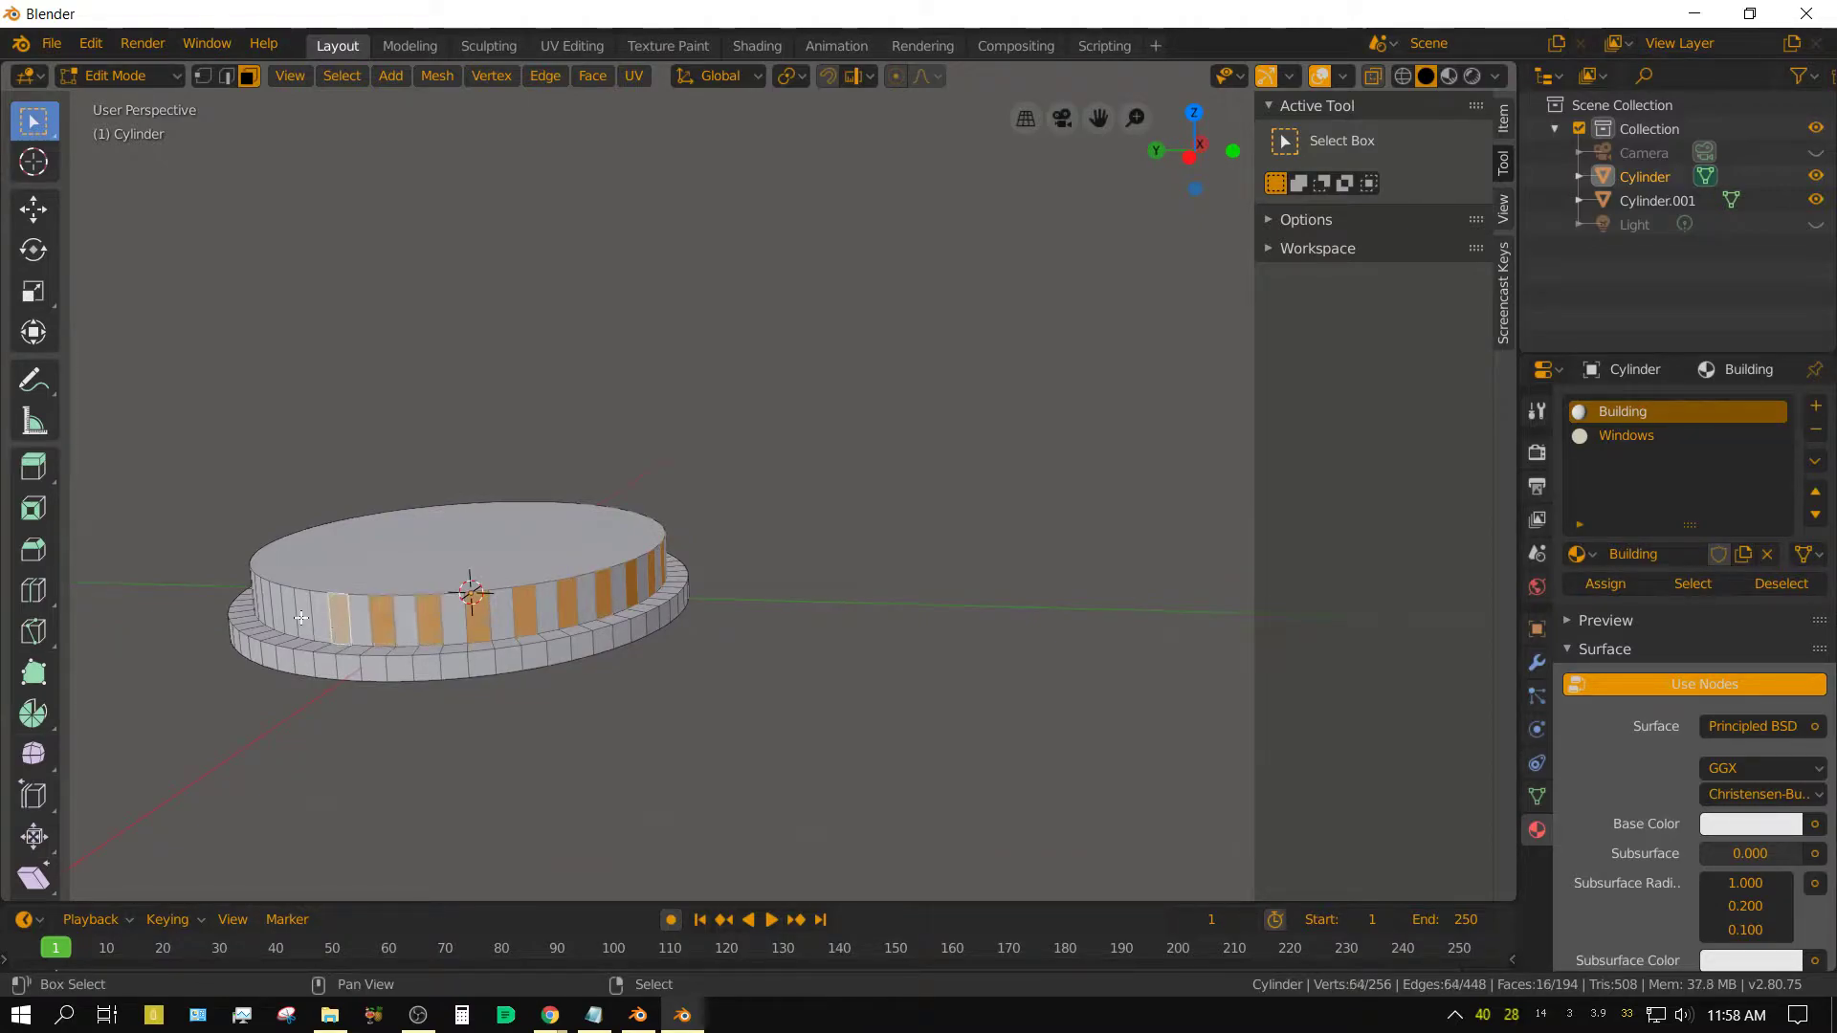
shift+click(308, 616)
middle_drag(308, 615, 574, 650)
shift+click(581, 641)
shift+click(528, 656)
shift+click(476, 661)
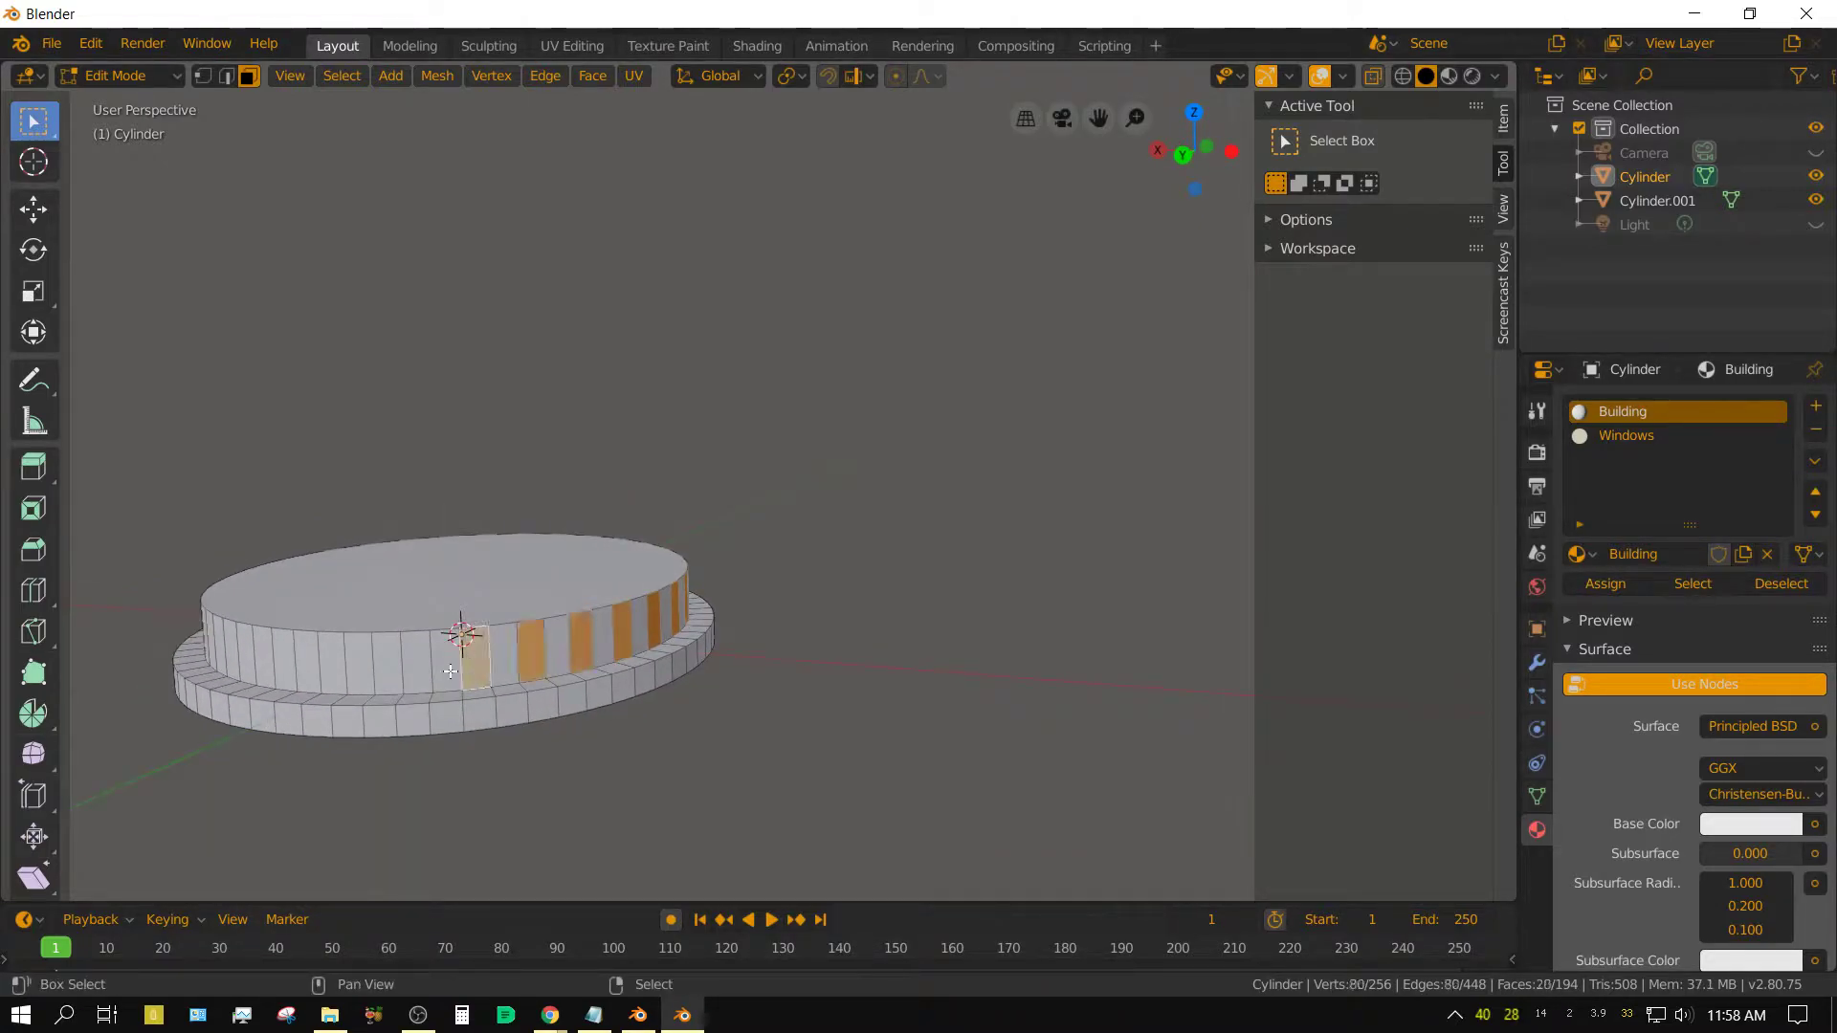
shift+click(417, 662)
shift+click(354, 664)
shift+click(307, 661)
shift+click(258, 655)
middle_drag(258, 654, 657, 615)
shift+click(709, 631)
shift+click(662, 636)
shift+click(611, 646)
shift+click(551, 647)
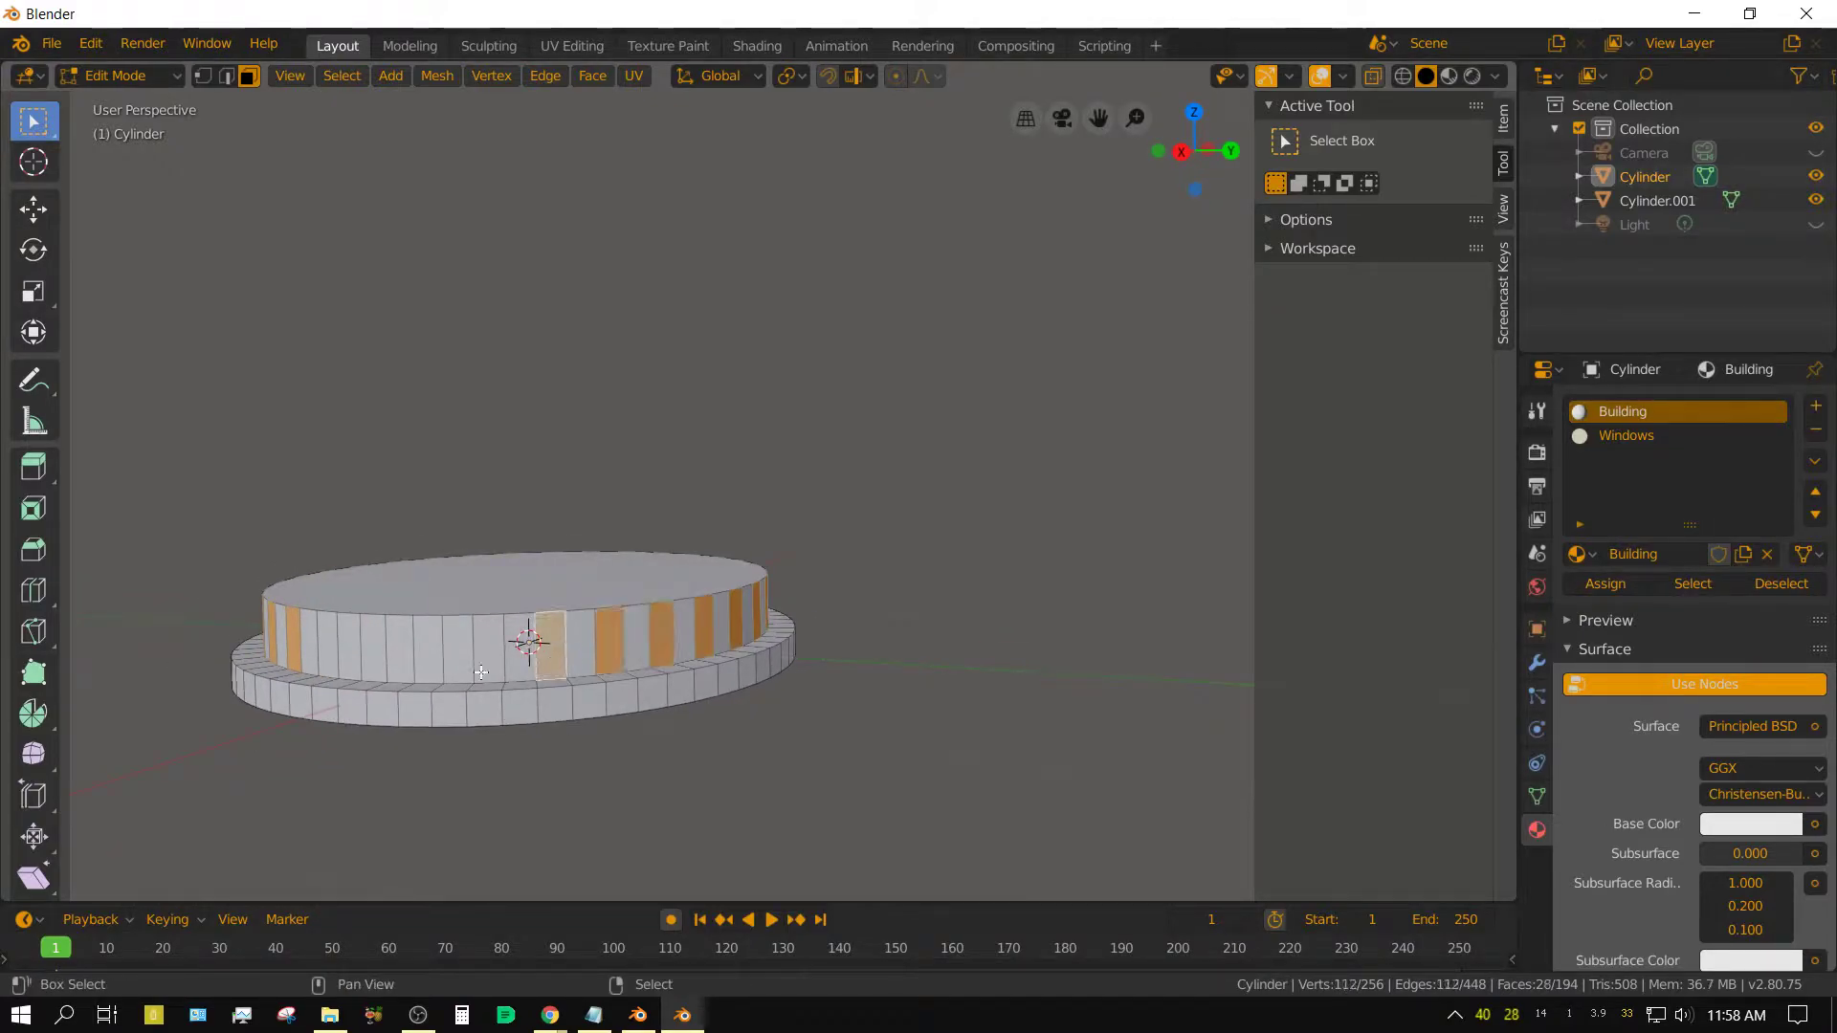
shift+click(488, 647)
shift+click(428, 649)
shift+click(378, 647)
shift+click(328, 644)
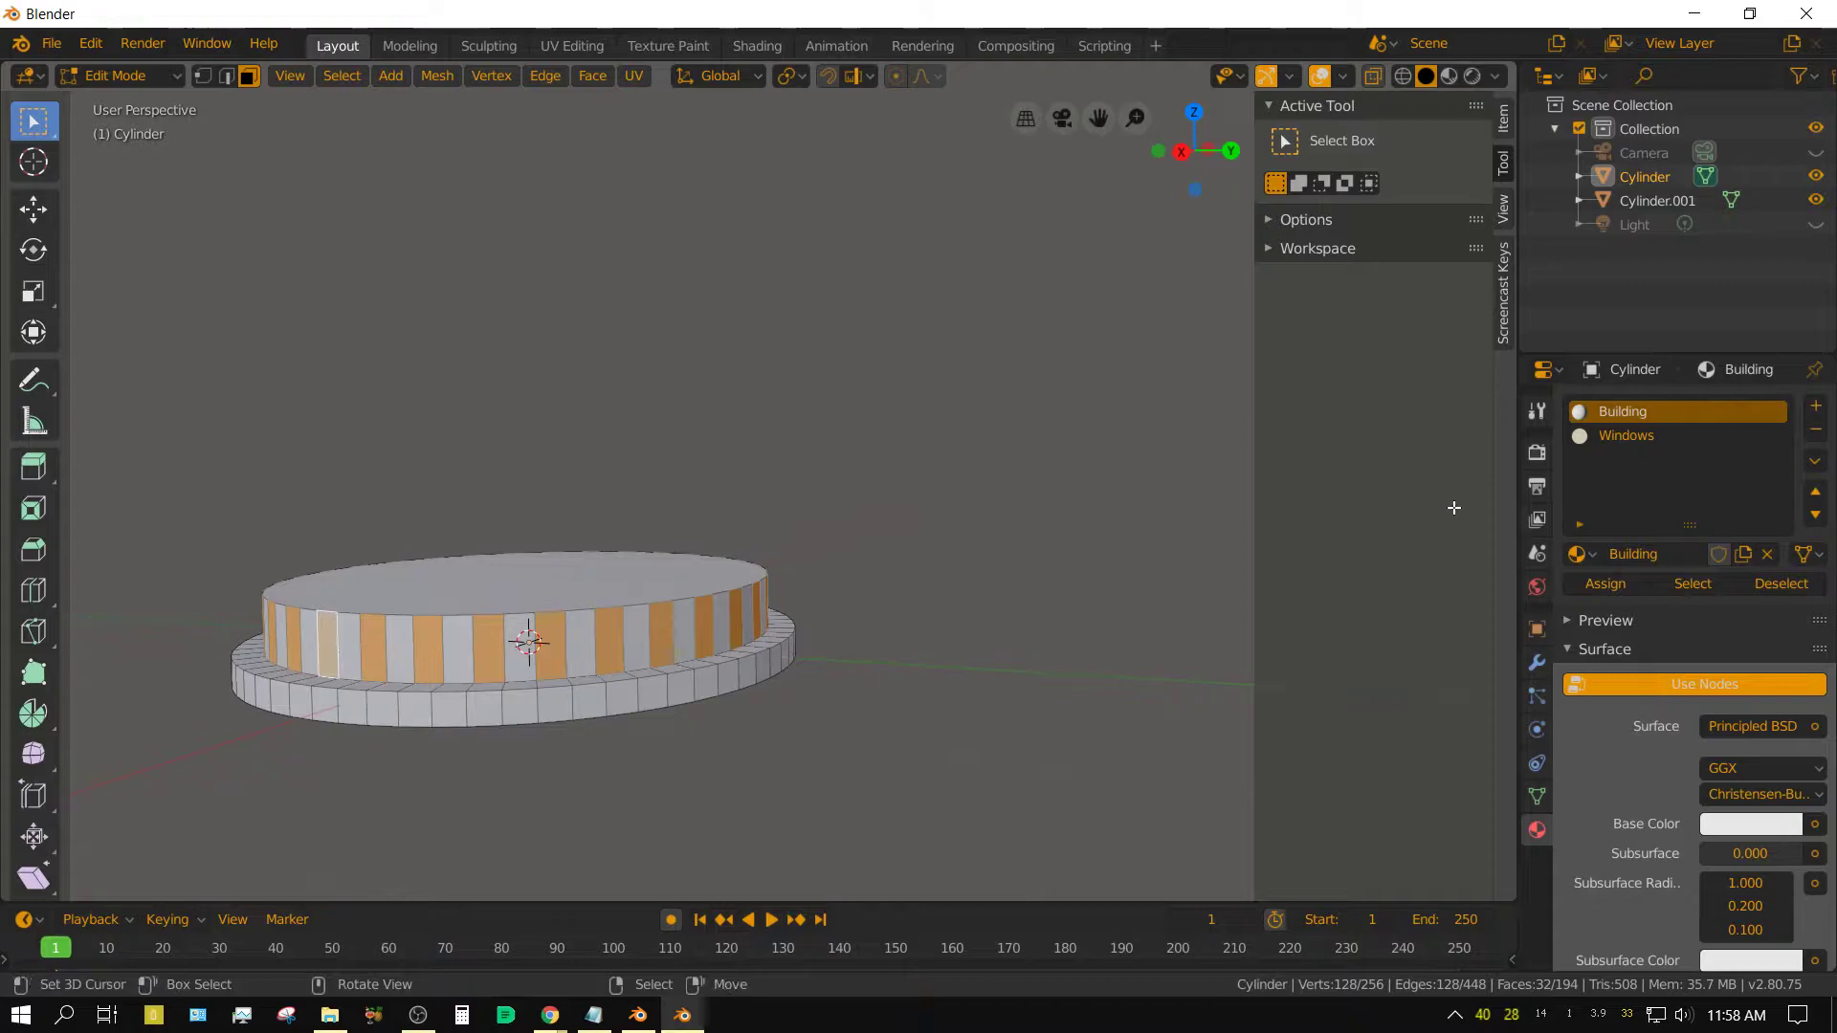
click(1626, 435)
Assign the Windows material to the selected faces and return to Object Mode
click(1606, 585)
key(Tab)
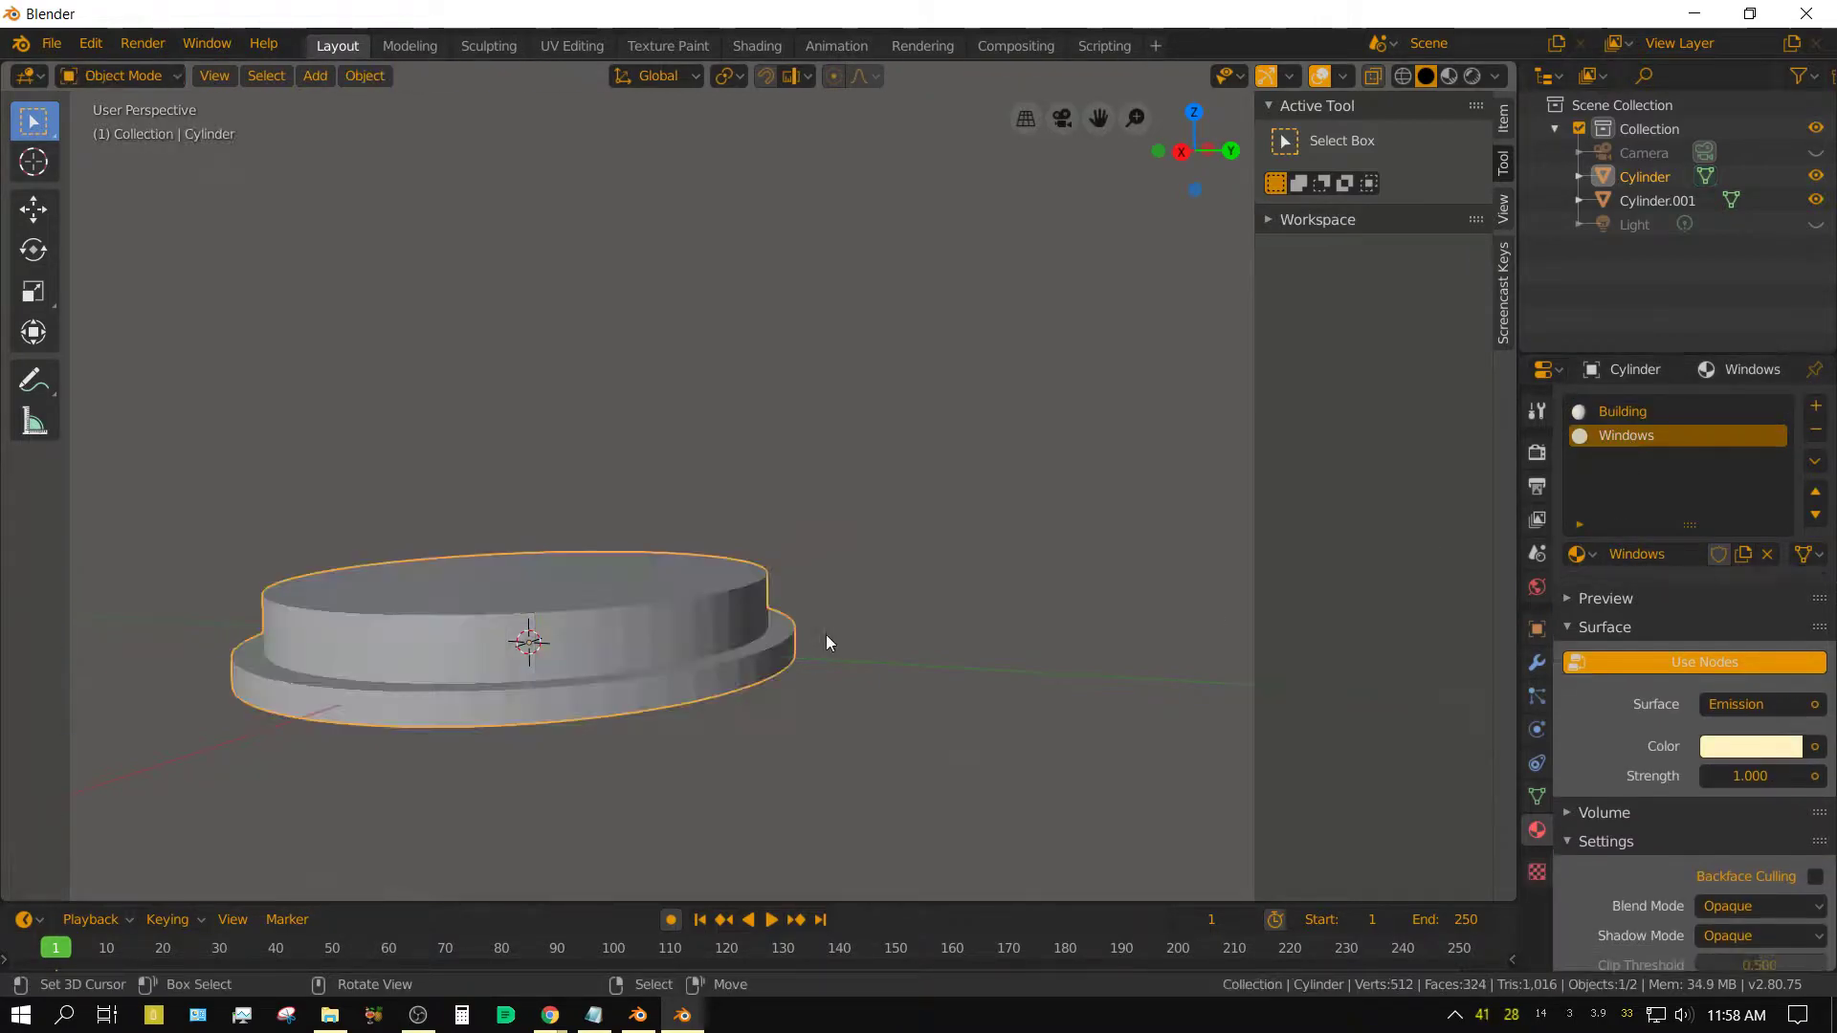
scroll(836, 715, down, 5)
shift+middle_drag(880, 560, 866, 780)
Select the upper disc and delete its top face in Edit Mode
click(710, 261)
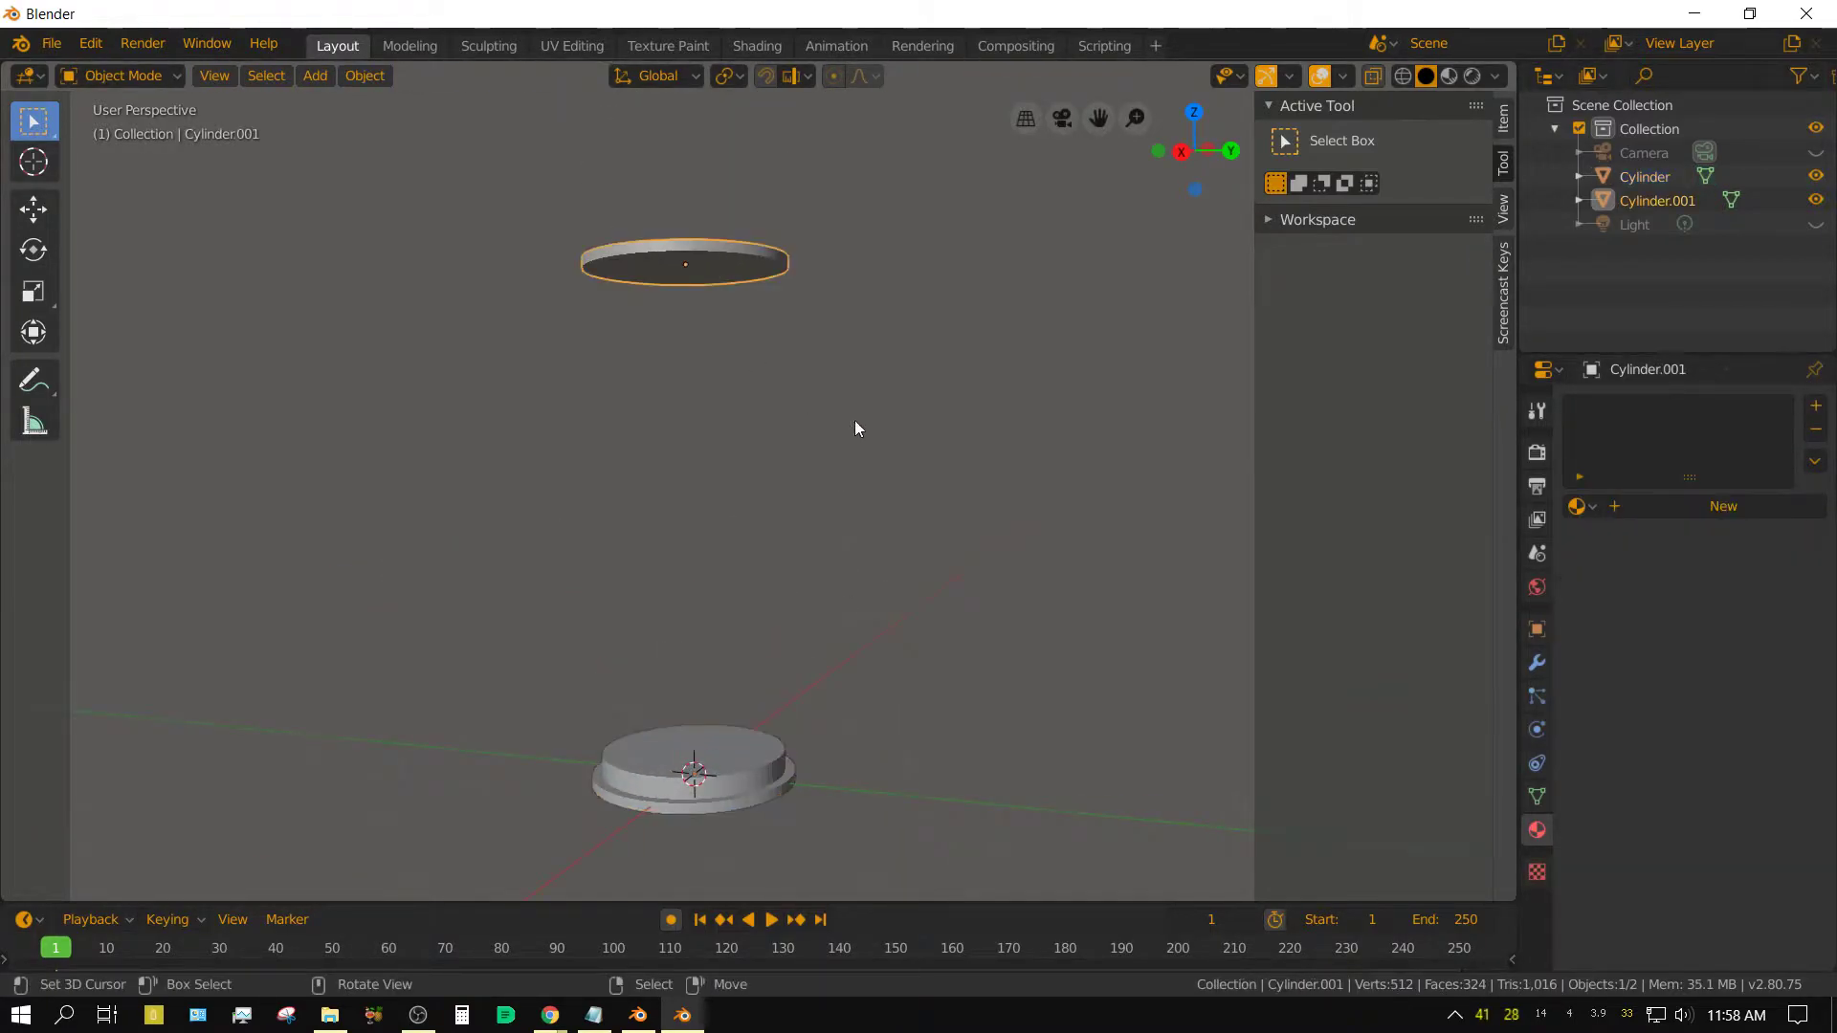
key(Tab)
middle_drag(852, 361, 874, 605)
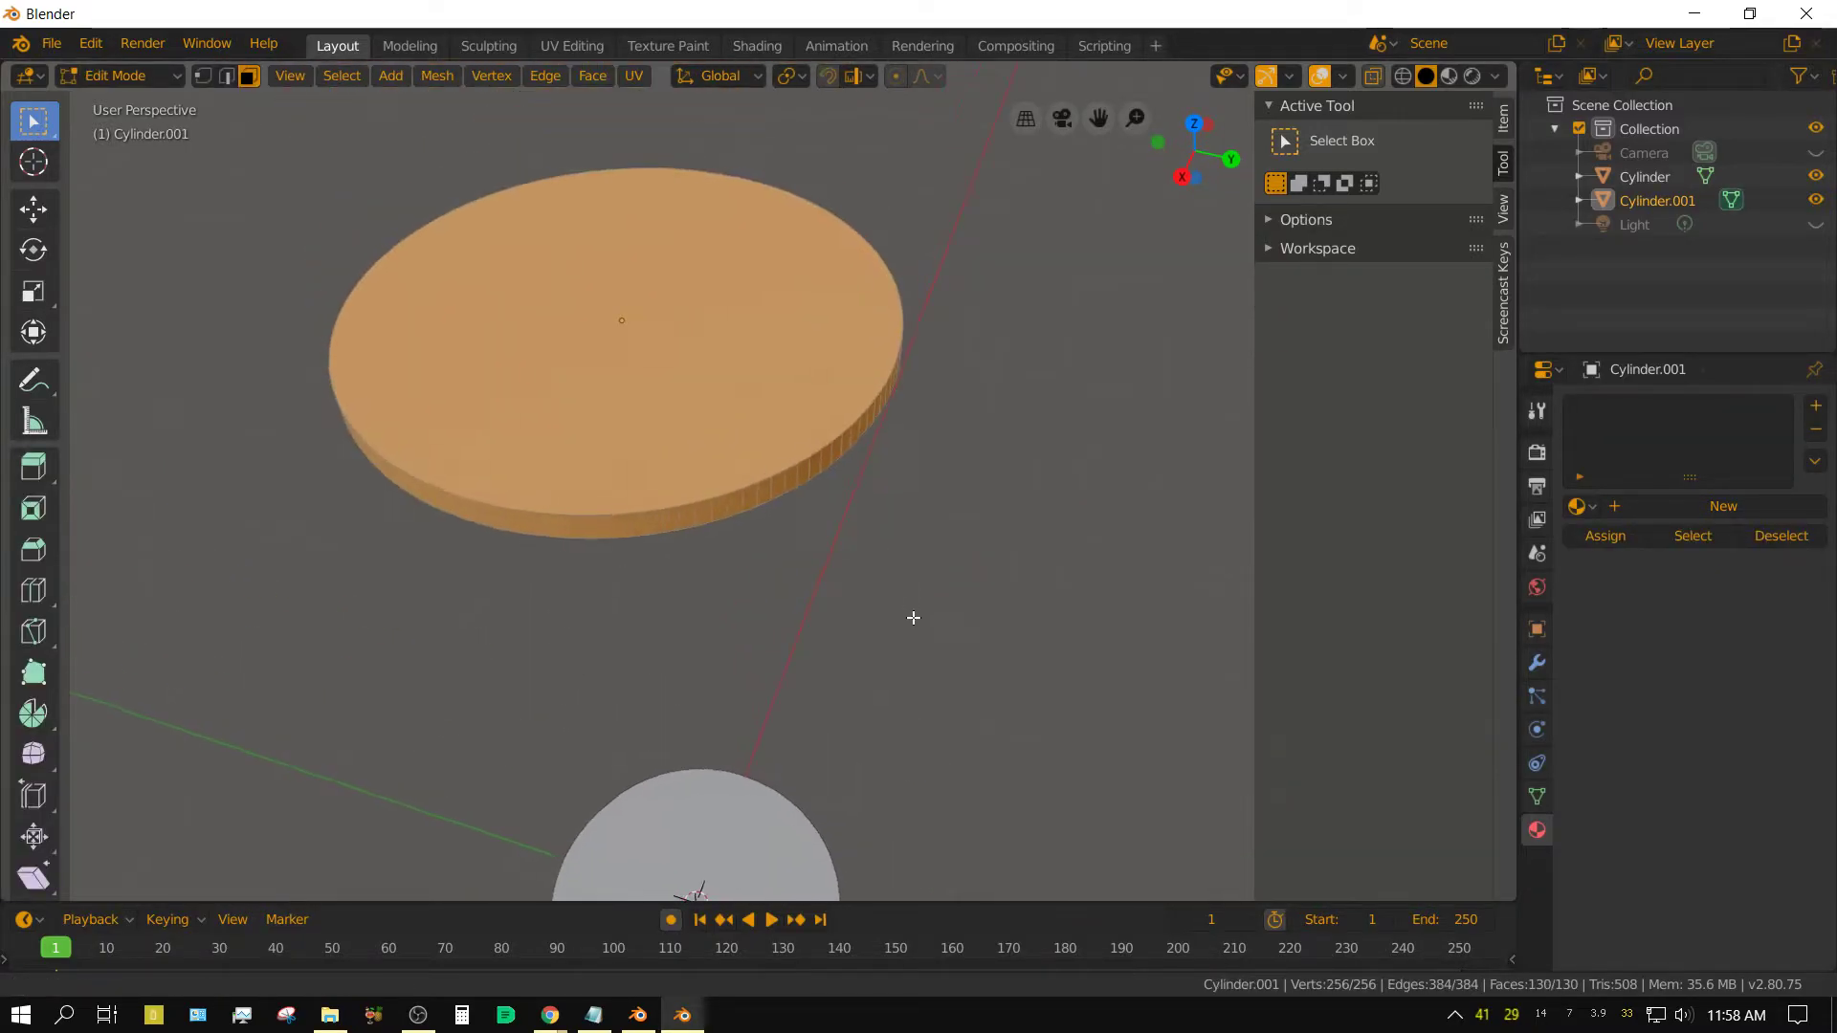
click(641, 319)
key(x)
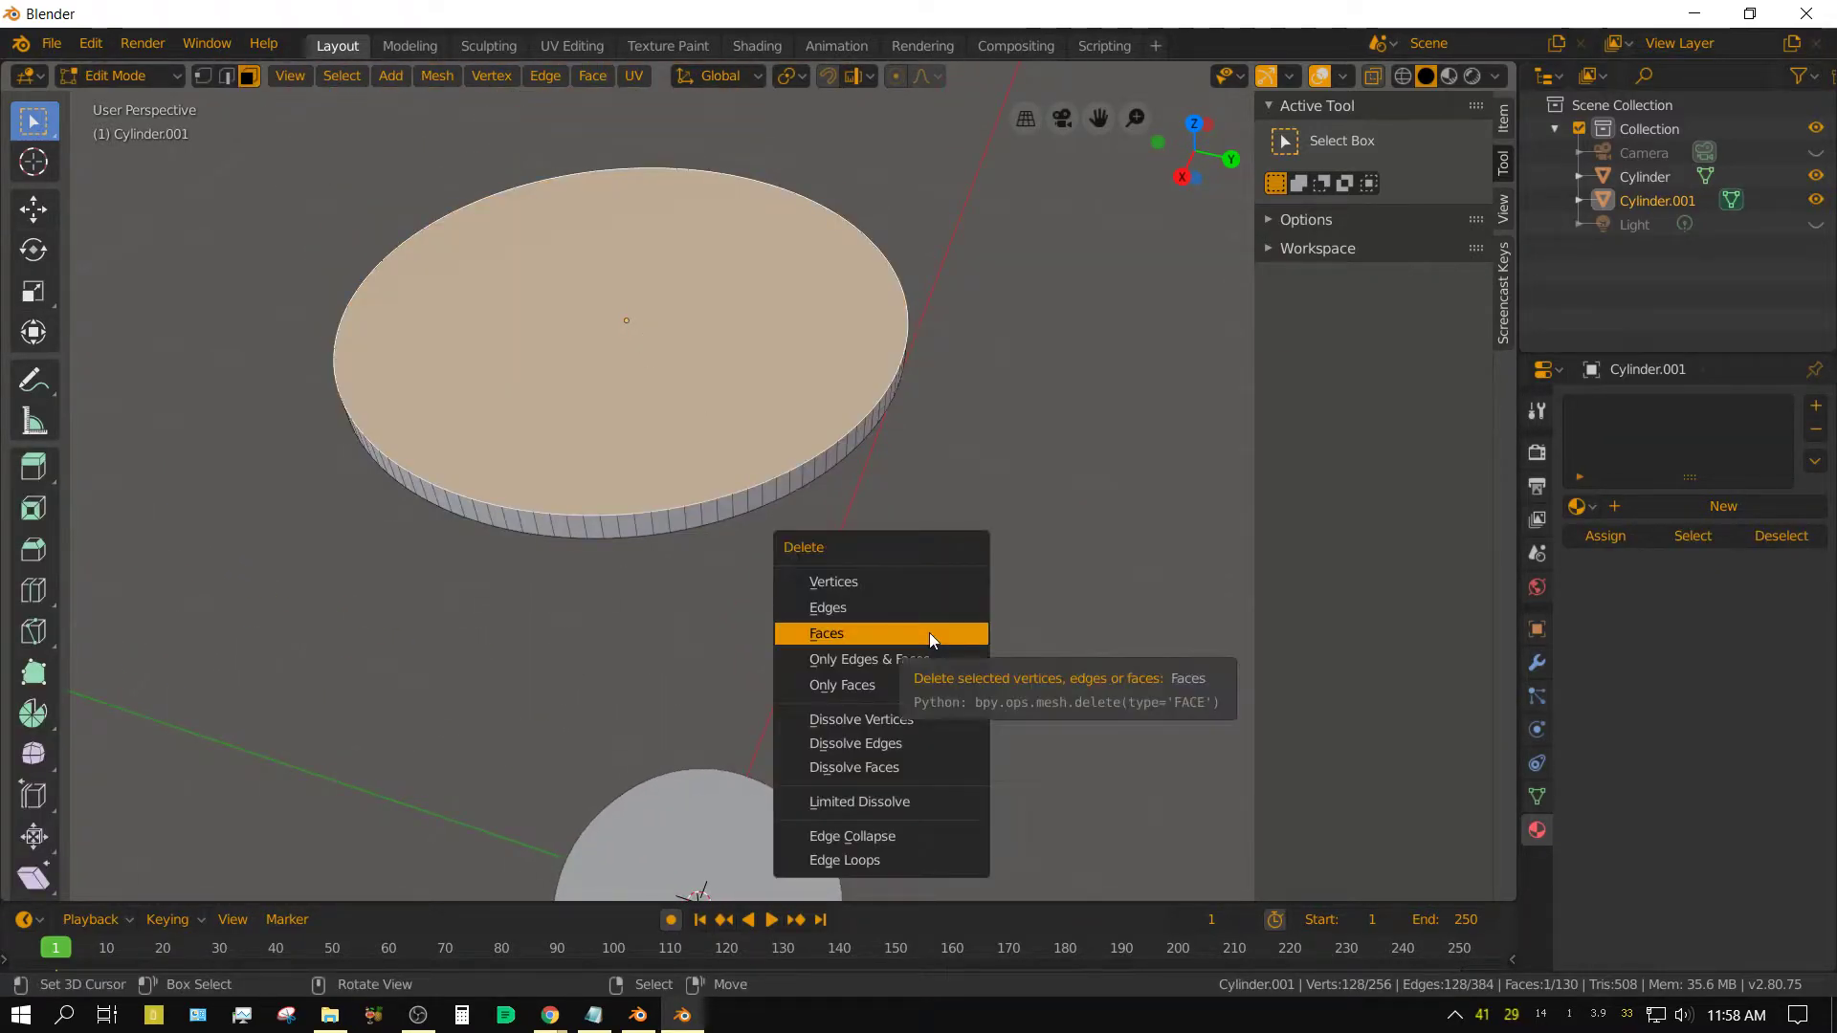
click(928, 633)
Delete the bottom edge loop, leaving only the vertical edges, and exit Edit Mode
key(2)
scroll(842, 563, up, 4)
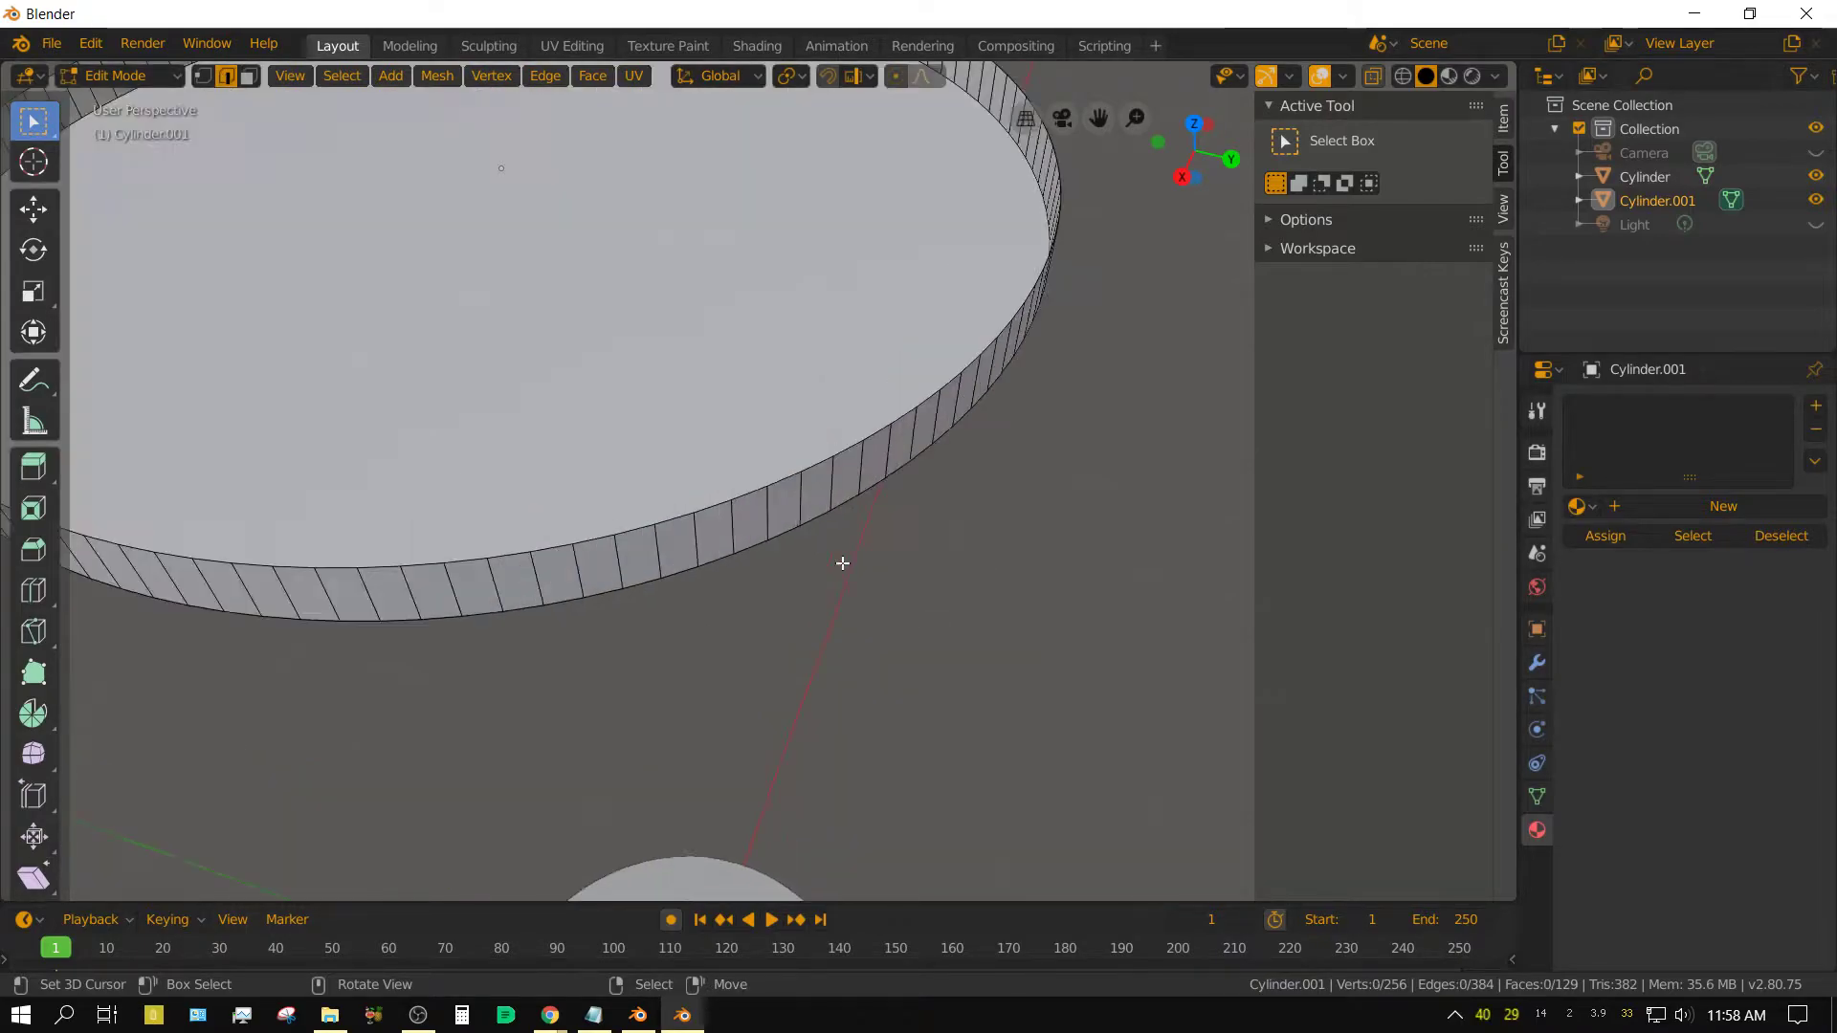
alt+click(784, 530)
key(x)
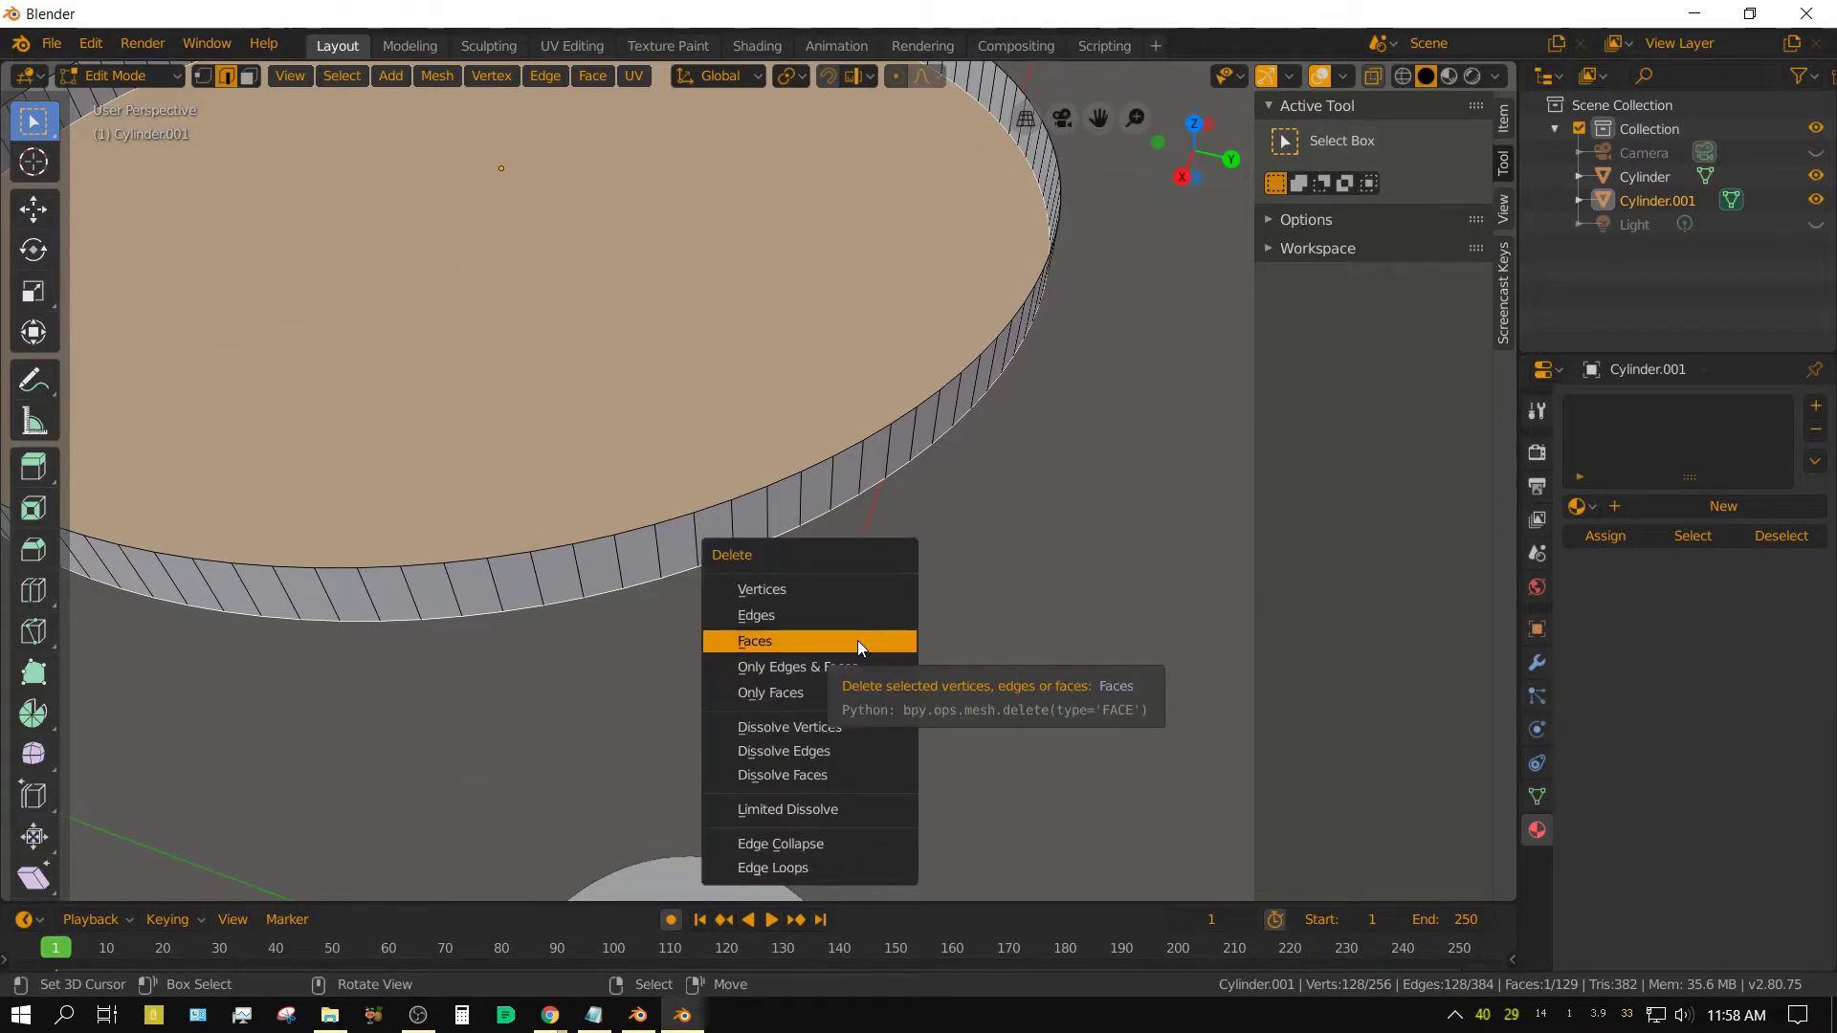
click(860, 613)
scroll(854, 531, down, 3)
scroll(855, 531, down, 2)
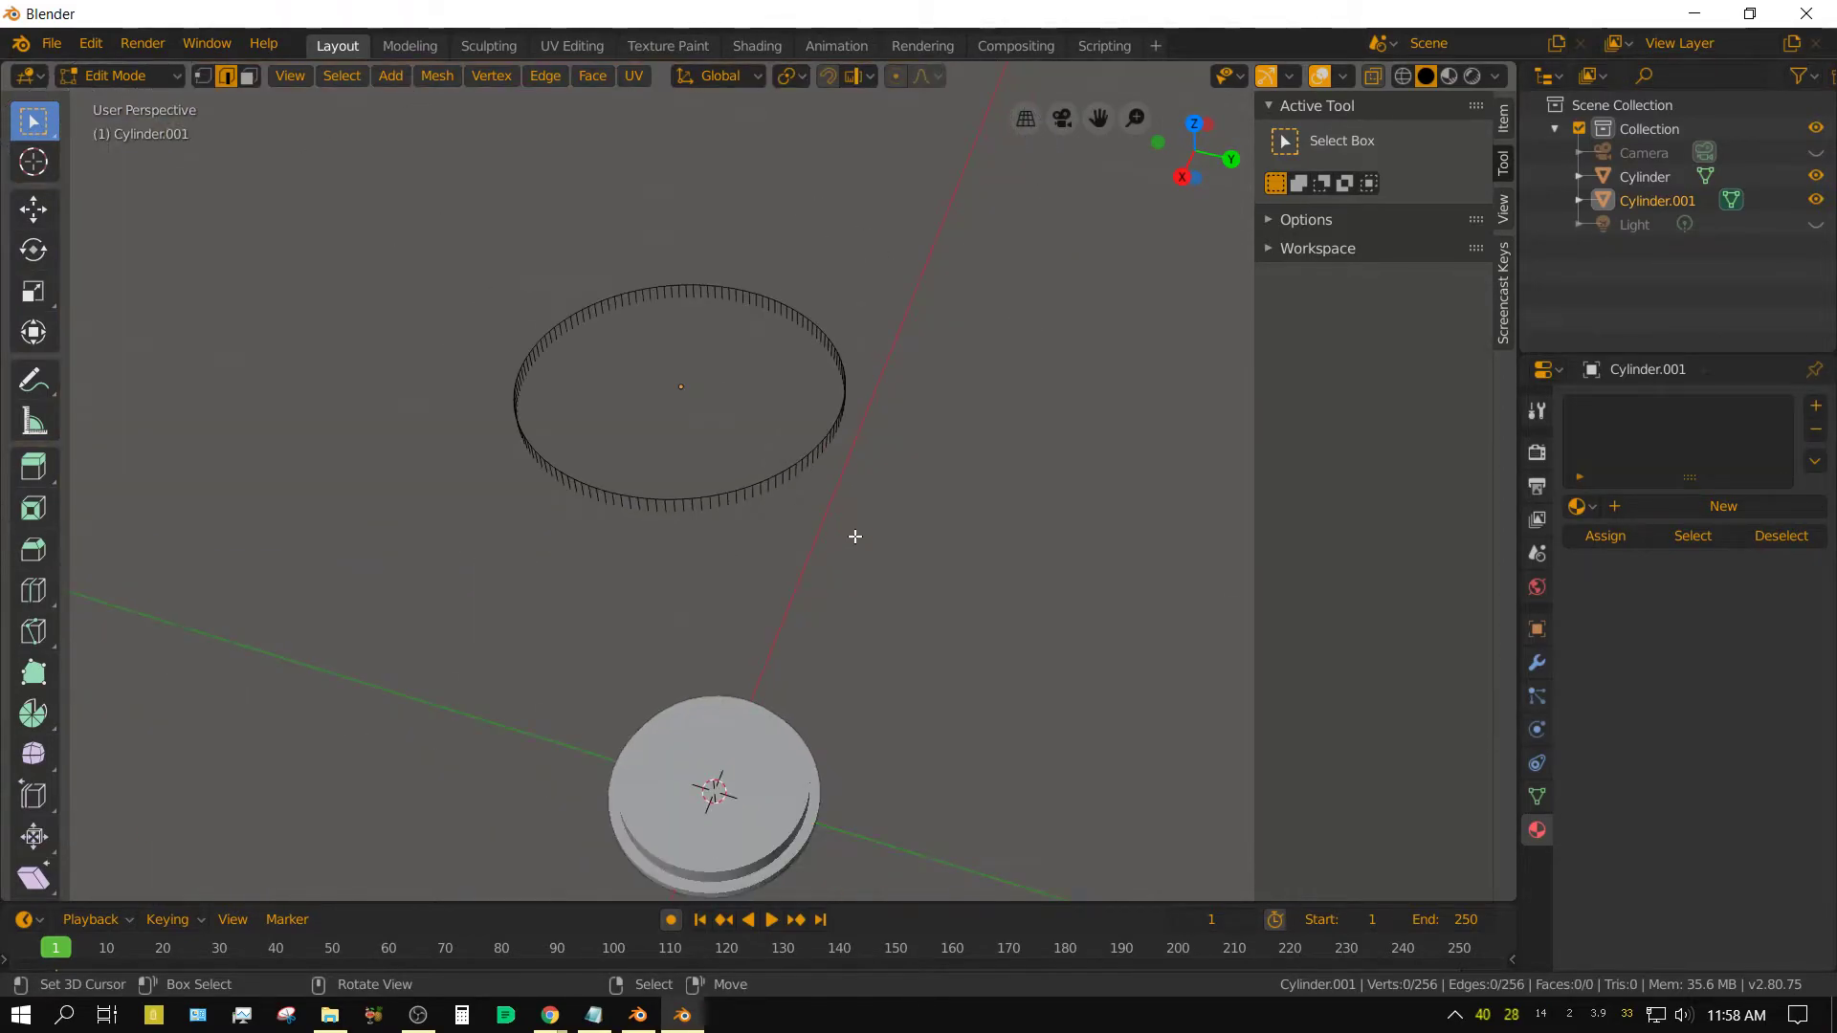
key(Tab)
Convert the edge ring object into a curve
key(alt+c)
click(511, 737)
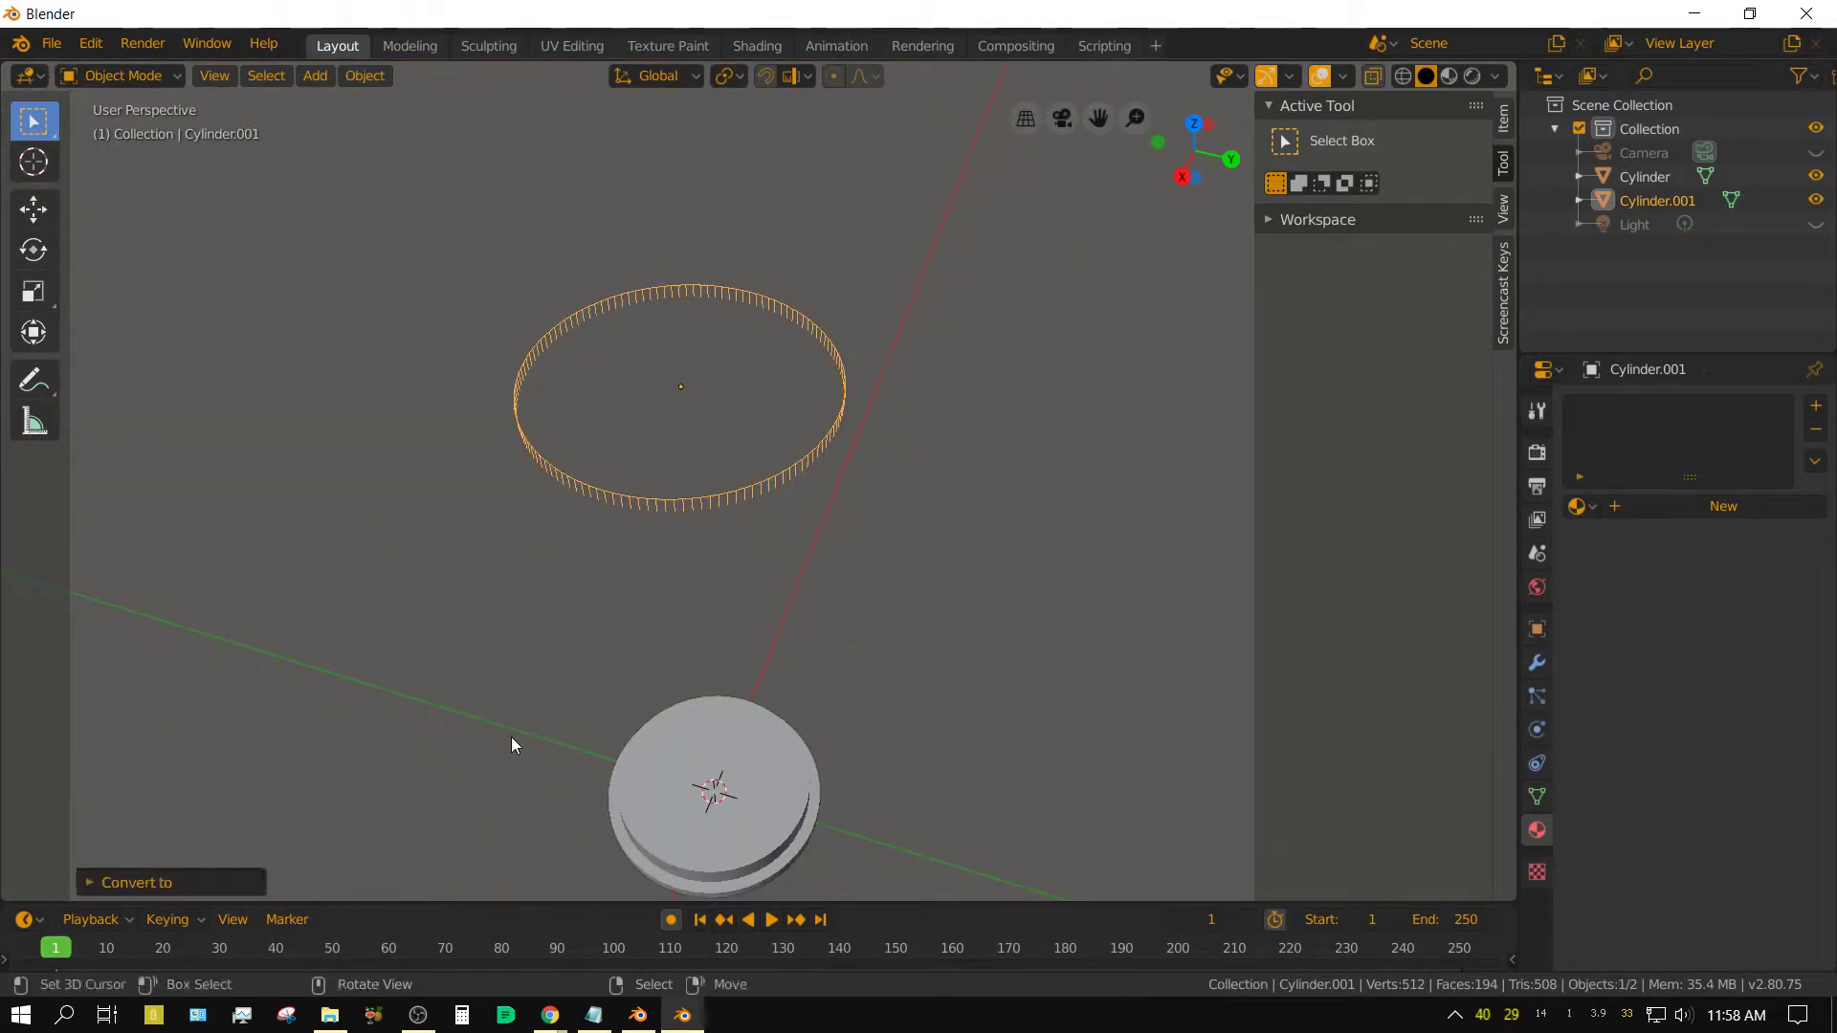
click(84, 881)
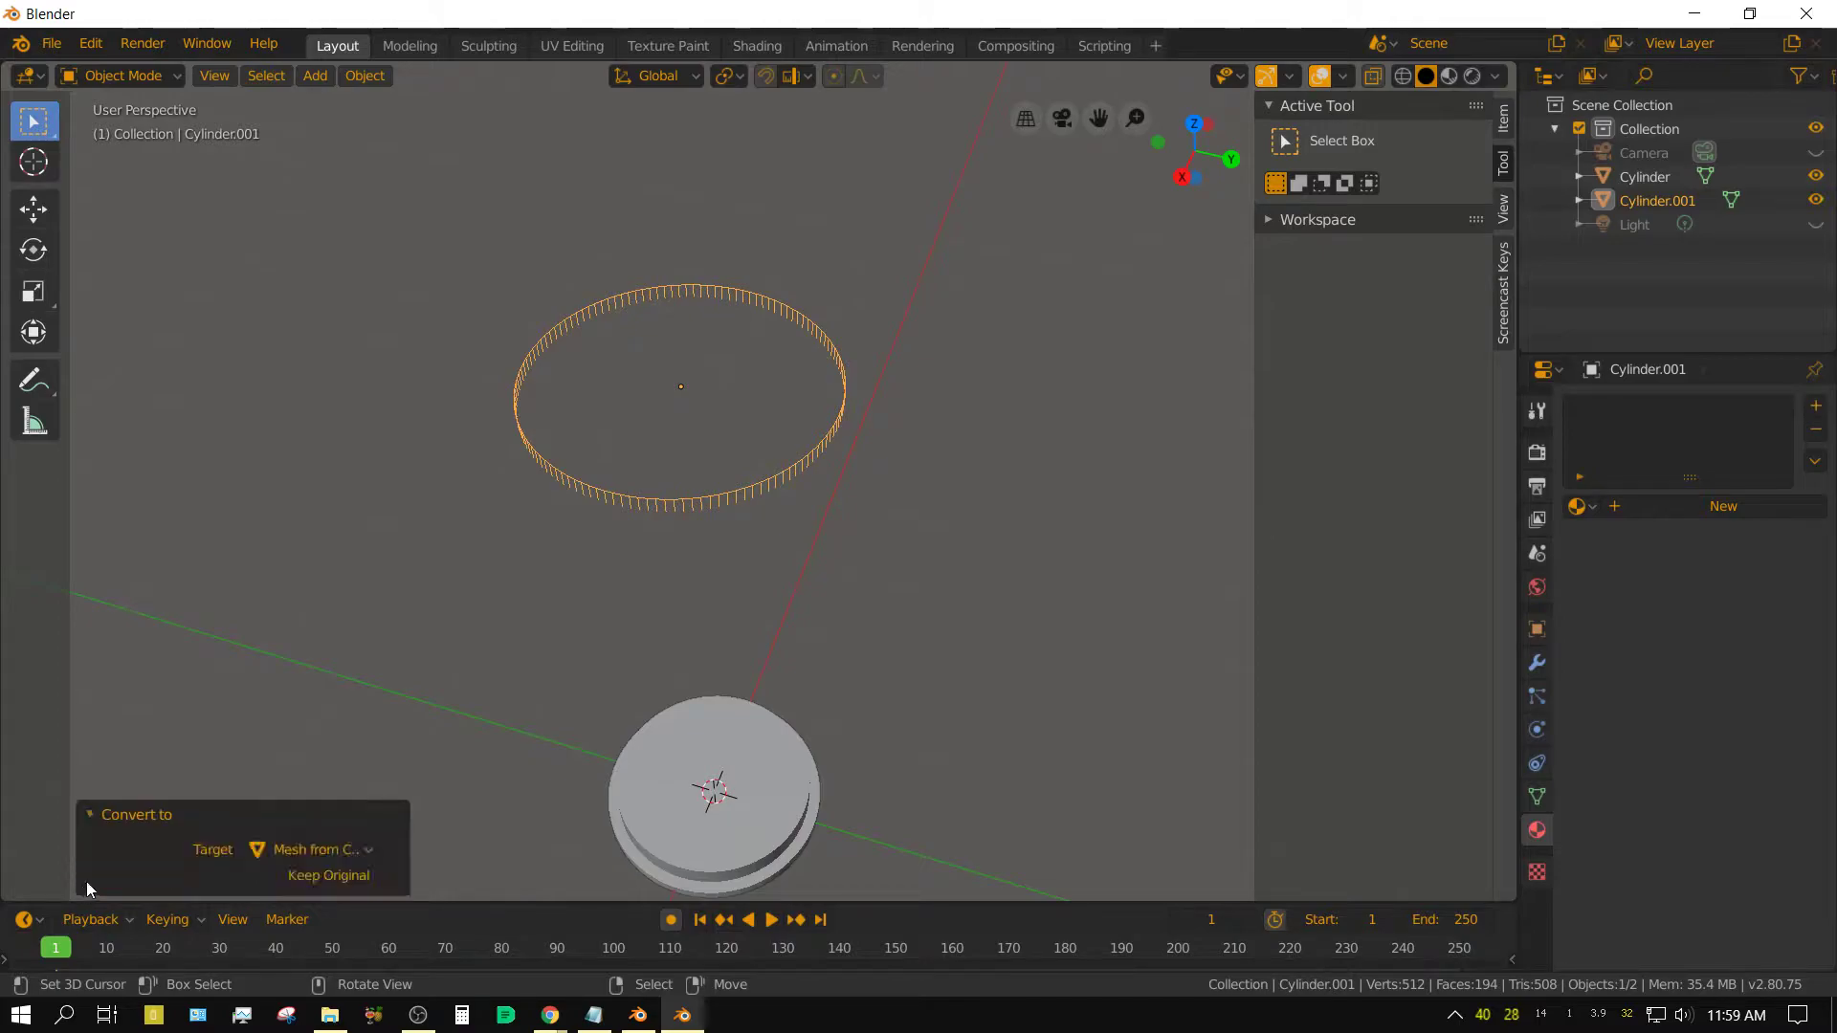
click(316, 850)
click(316, 878)
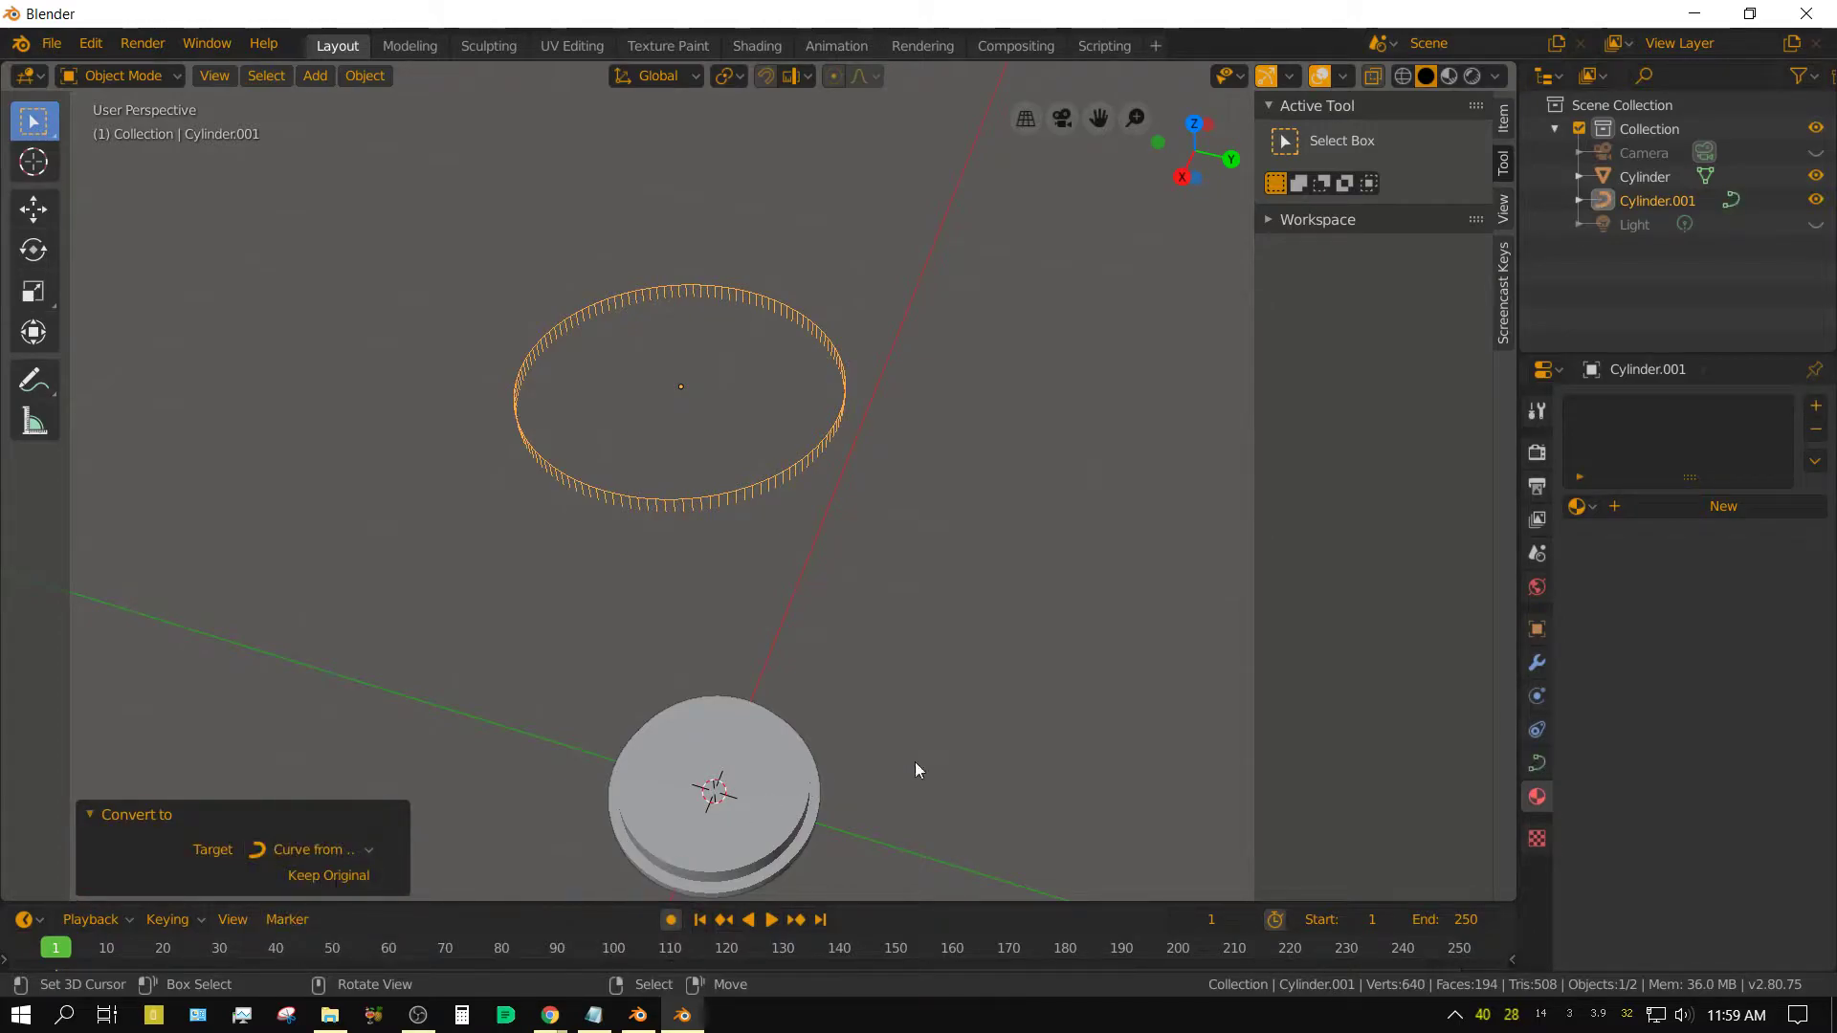
Give the curve a bevel depth of 0.005 m and bevel resolution 1
click(1538, 762)
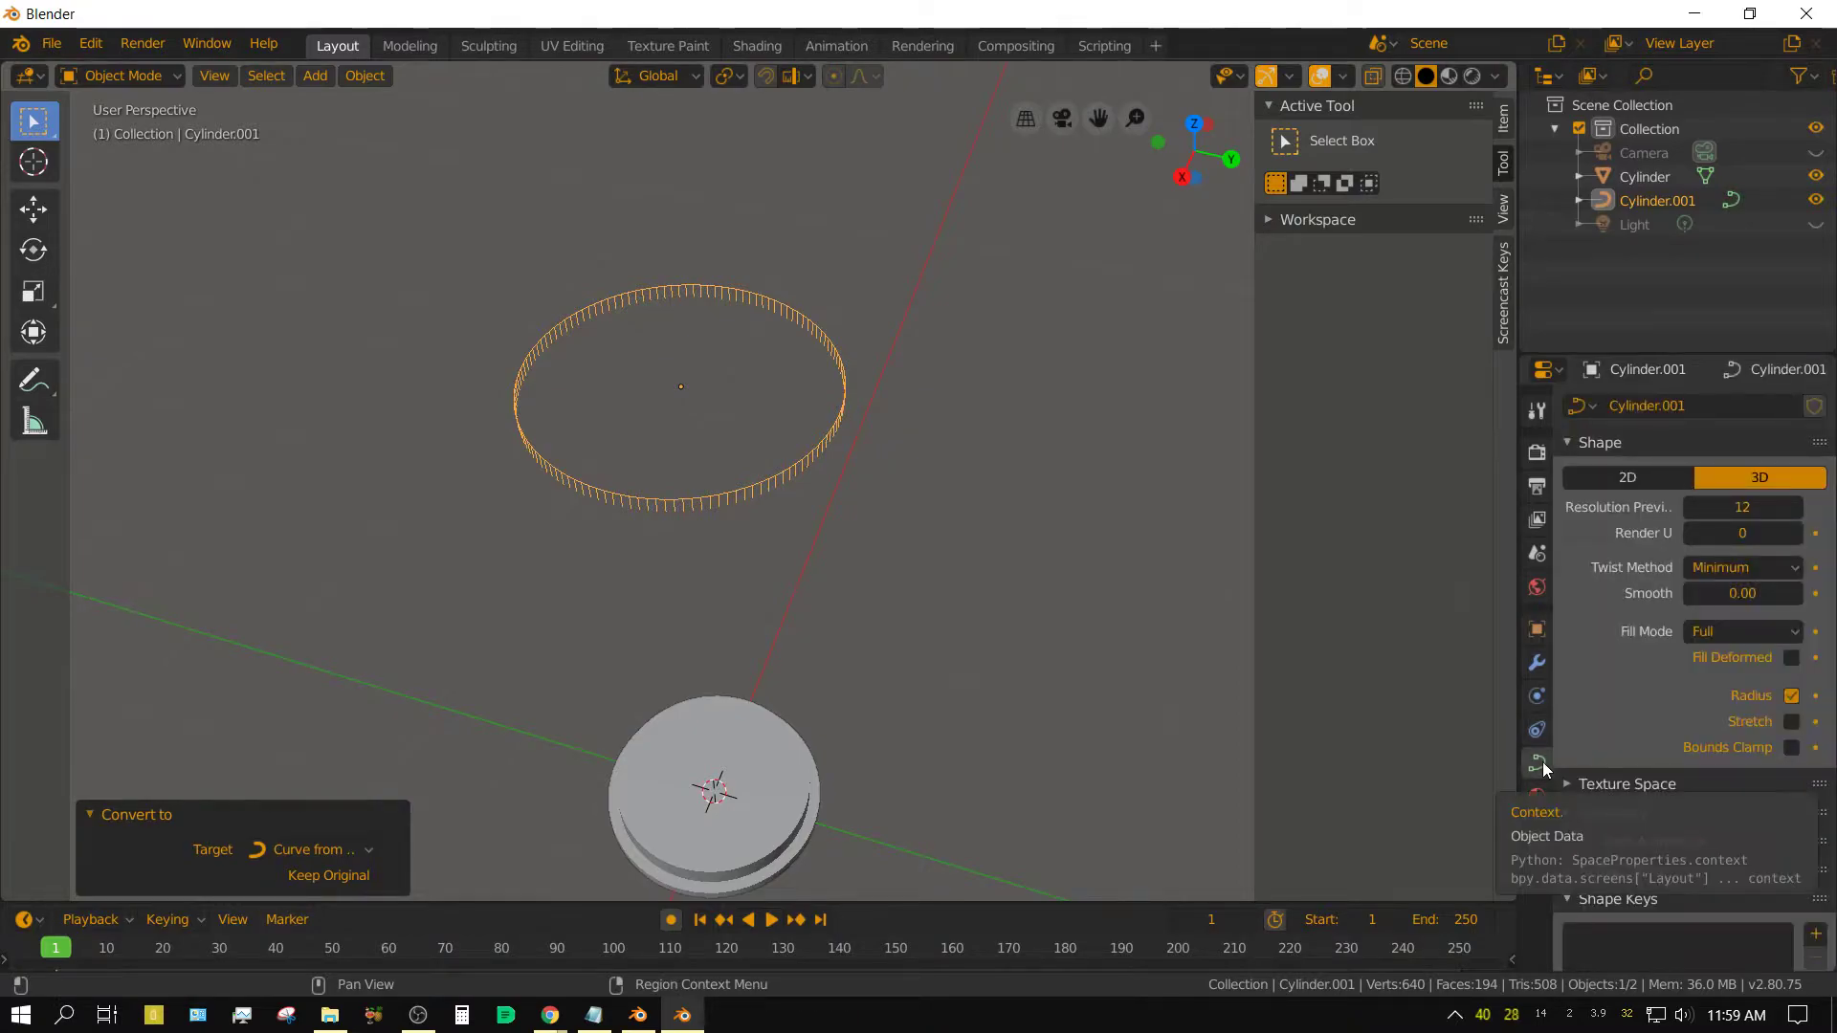
scroll(1687, 788, down, 1)
click(1569, 729)
scroll(914, 636, up, 6)
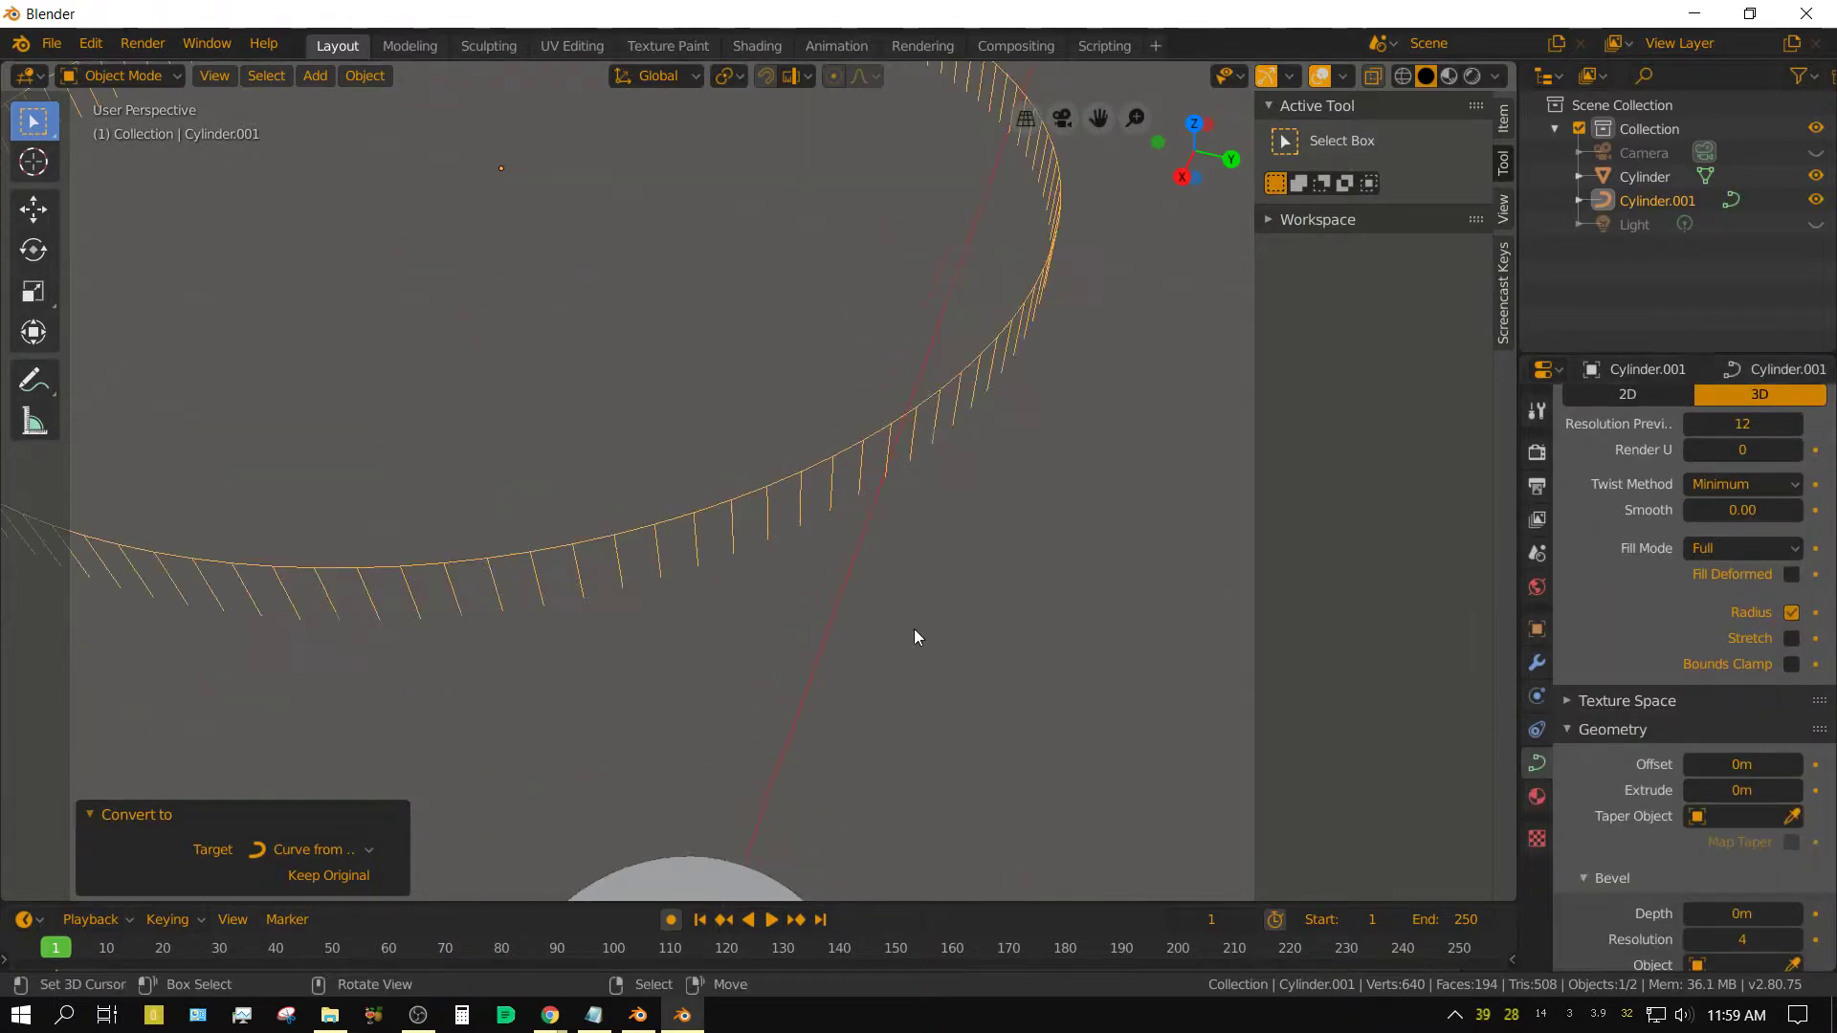
scroll(1751, 860, down, 4)
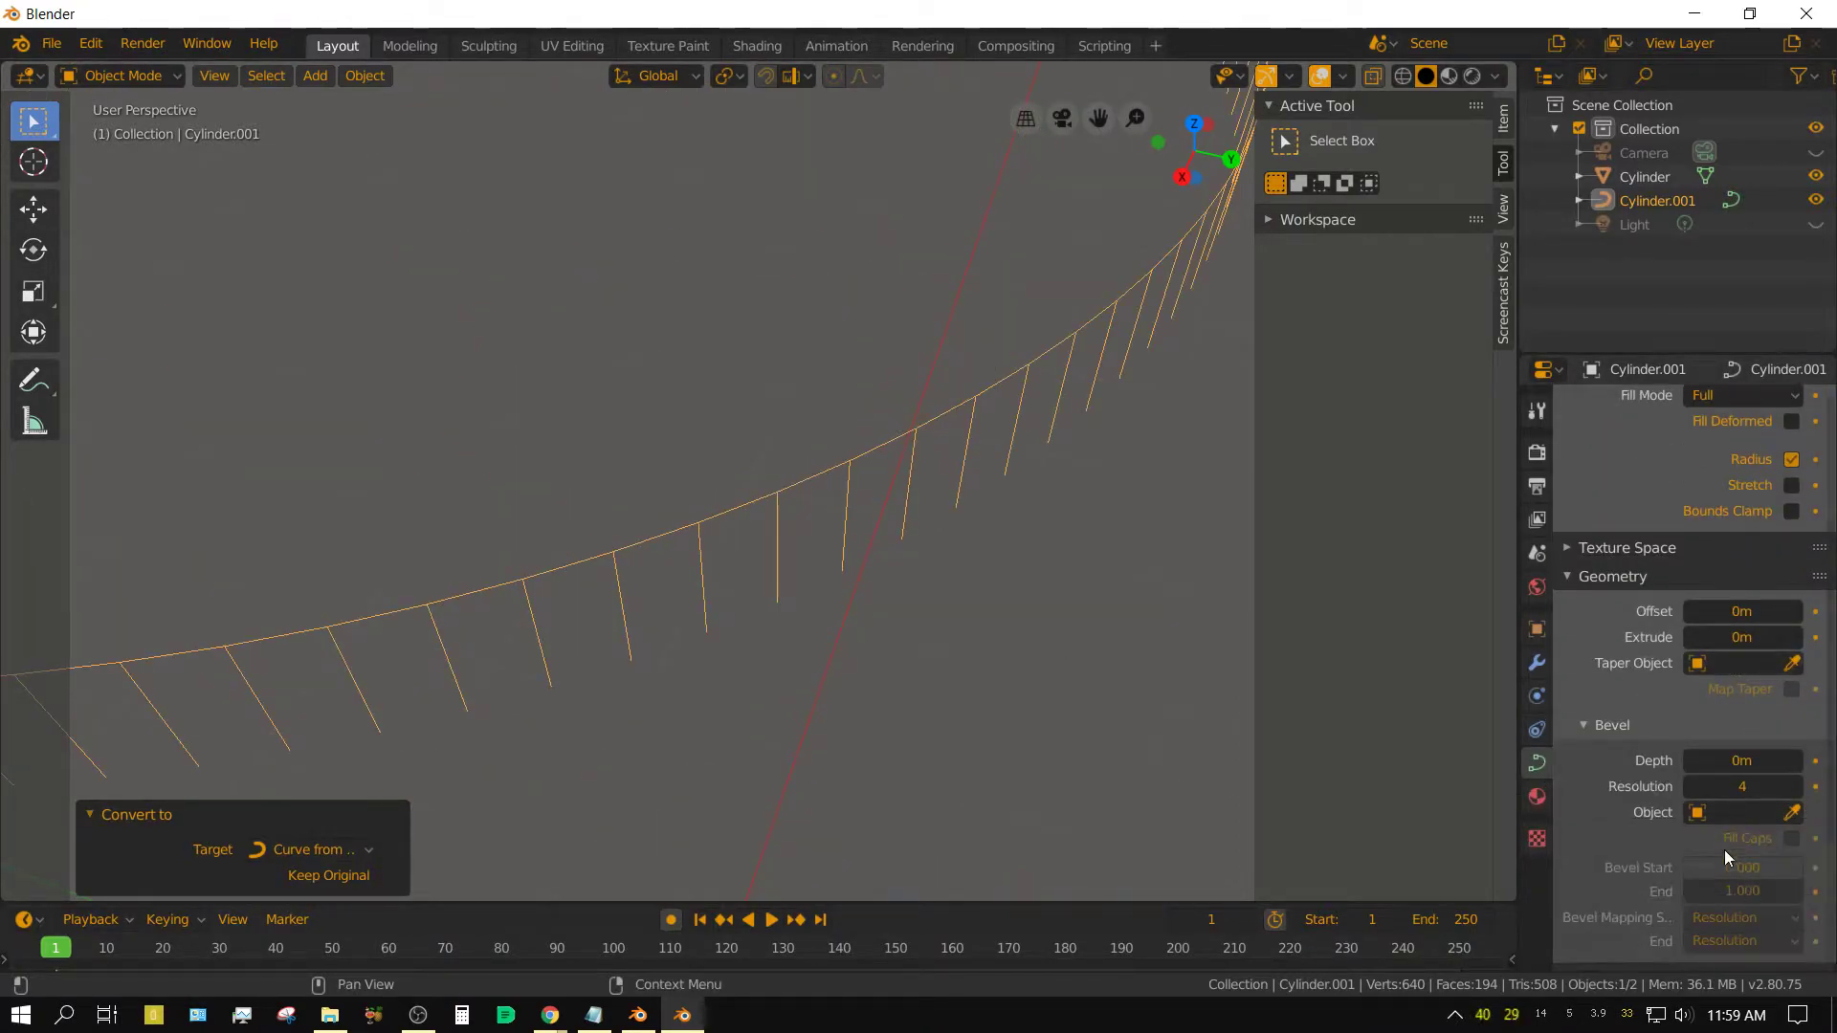
click(1742, 761)
text(.005)
key(Return)
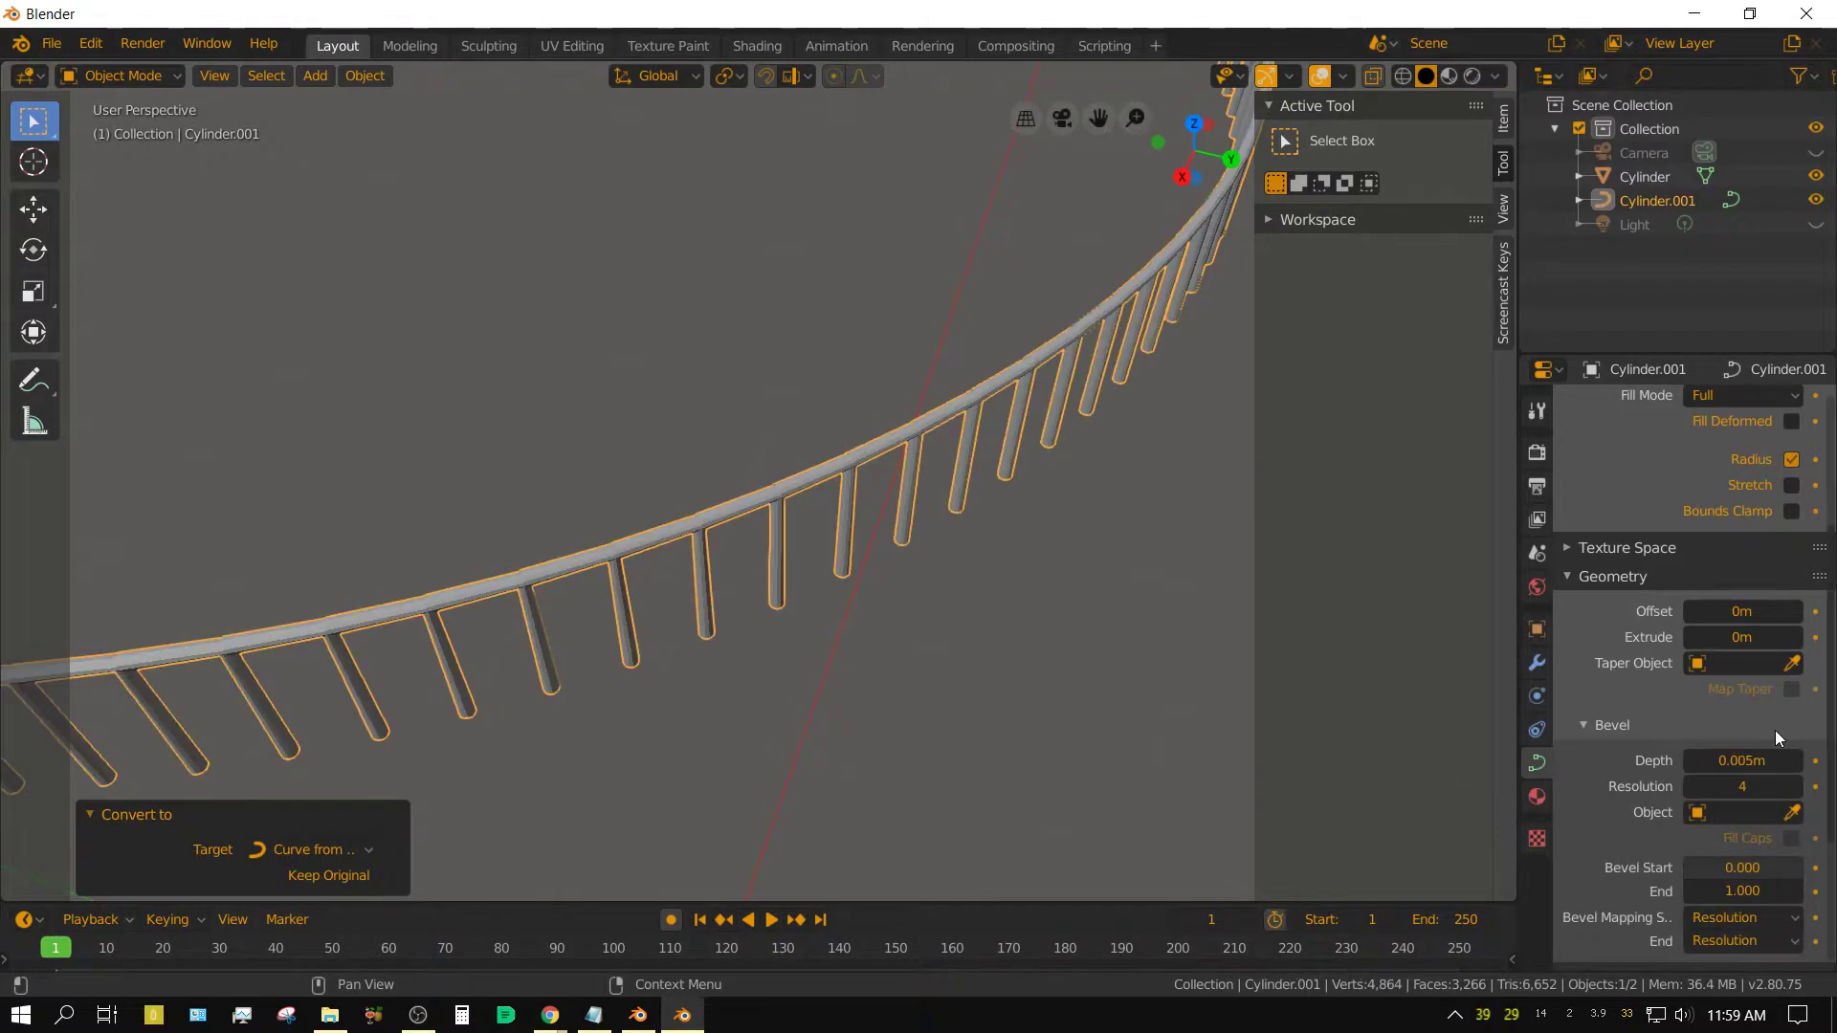
click(1692, 787)
click(1692, 787)
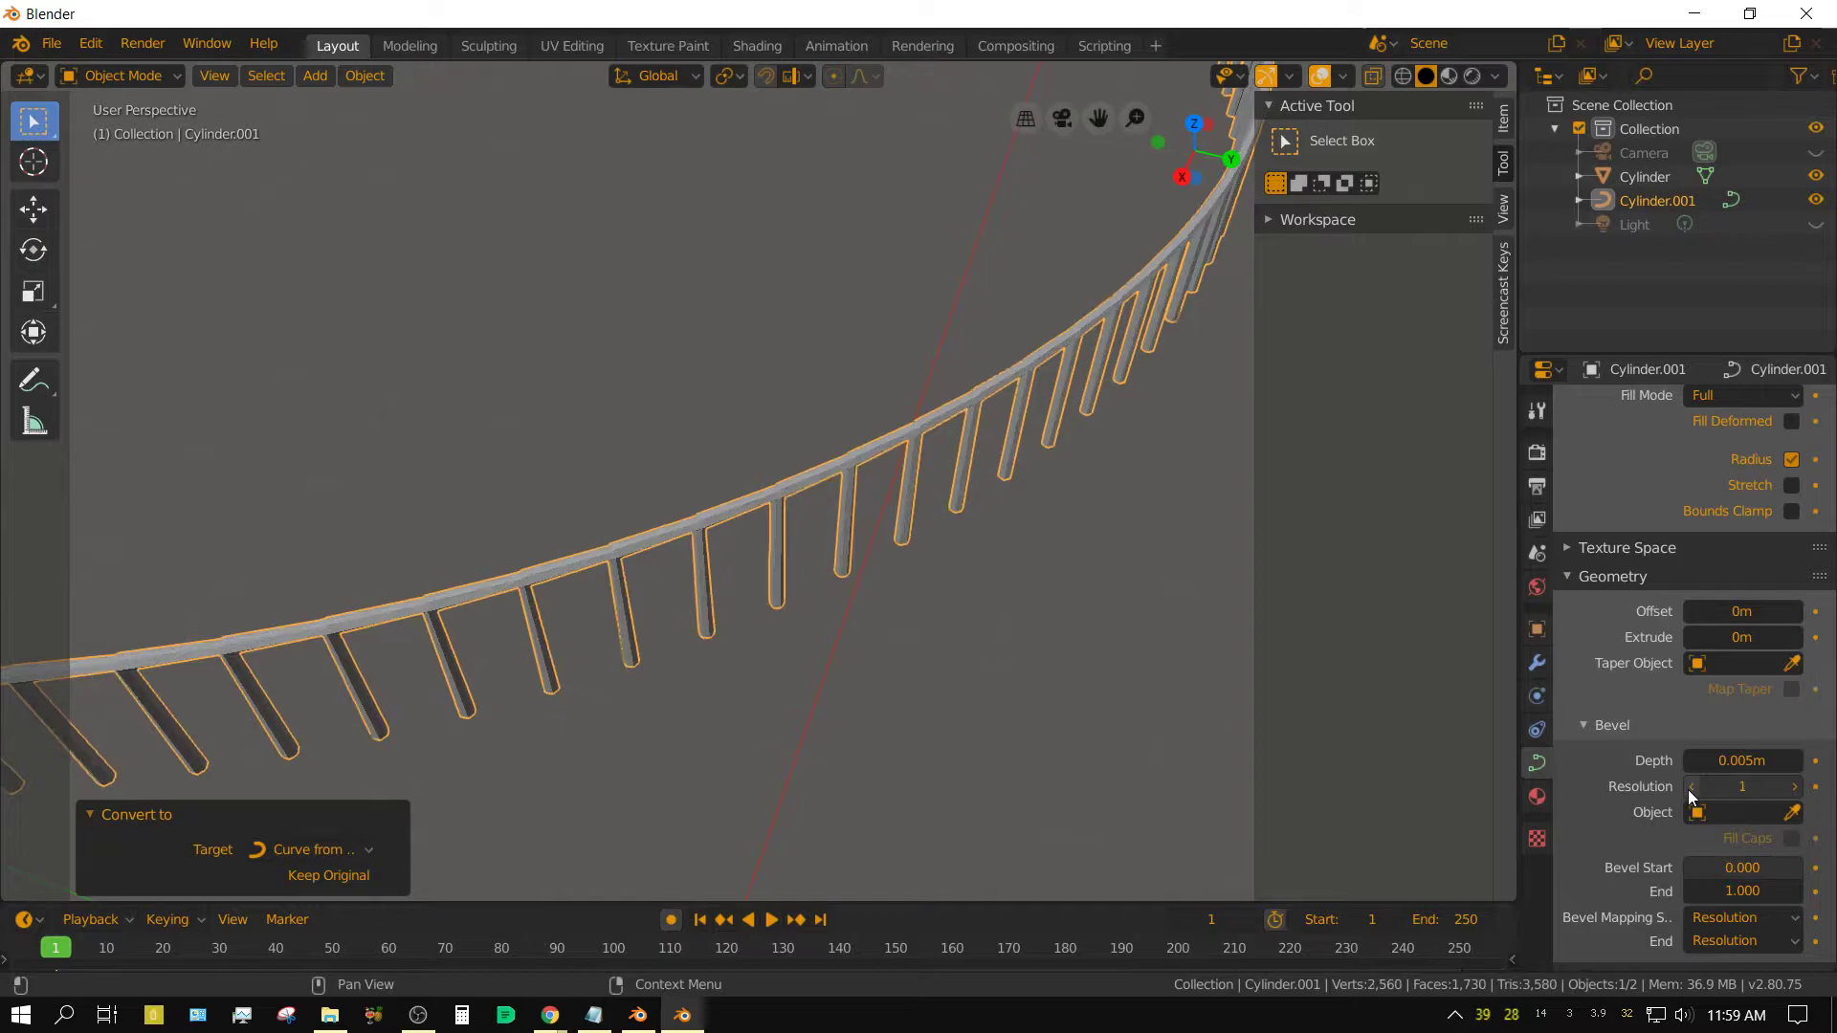
click(1692, 786)
From the front view, move the railing ring down along Z toward the building's rim
scroll(835, 767, down, 6)
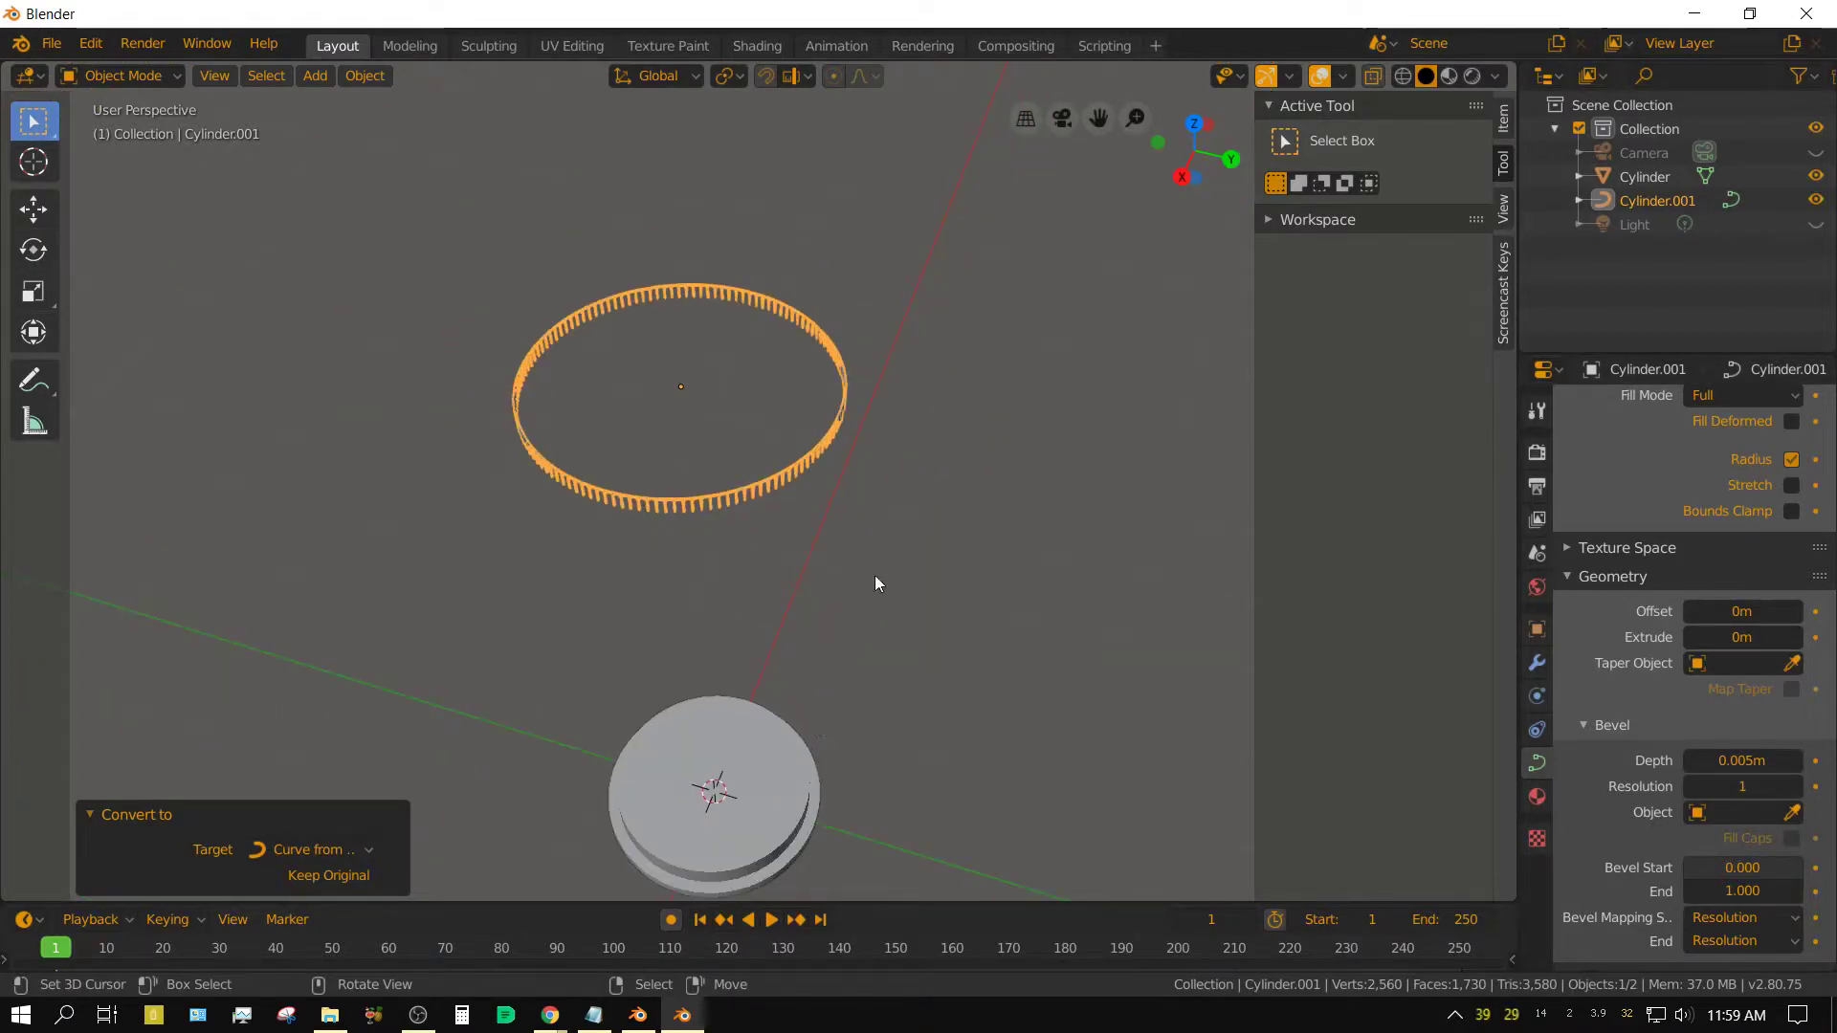
key(KP_1)
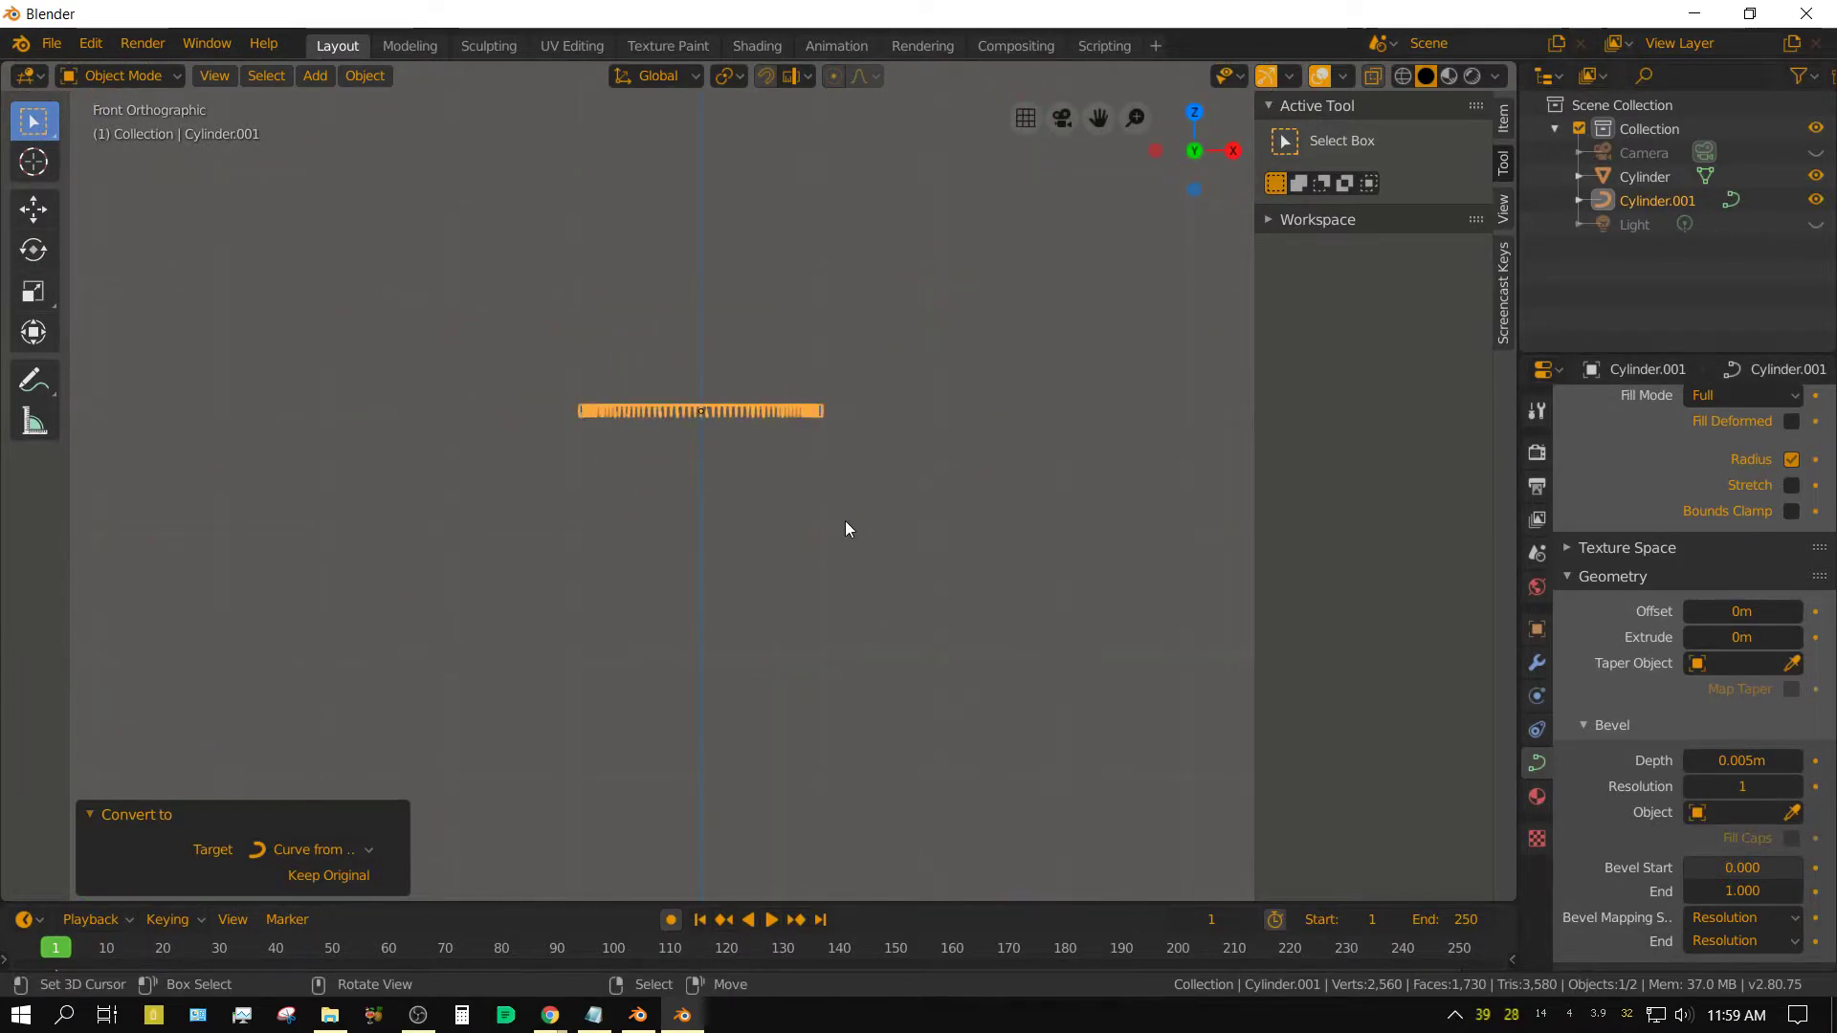
scroll(848, 567, down, 4)
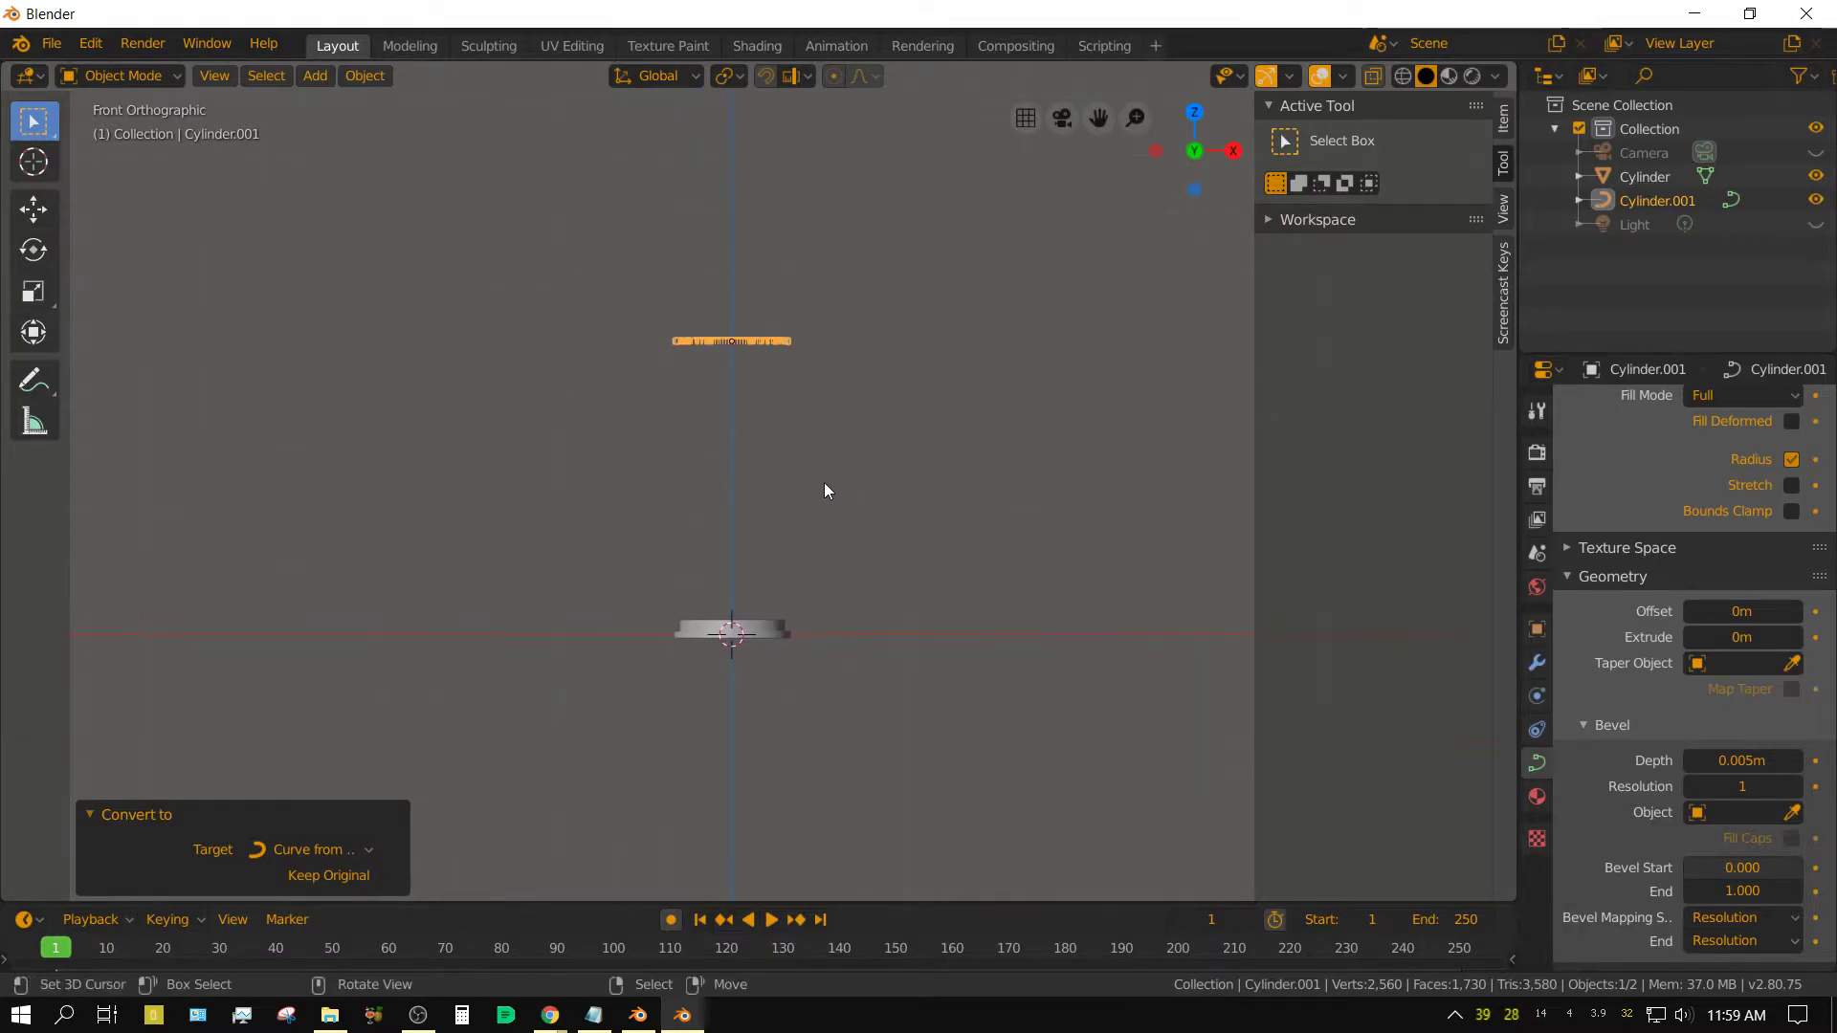
scroll(824, 488, up, 4)
shift+middle_drag(869, 635, 865, 427)
scroll(870, 512, up, 8)
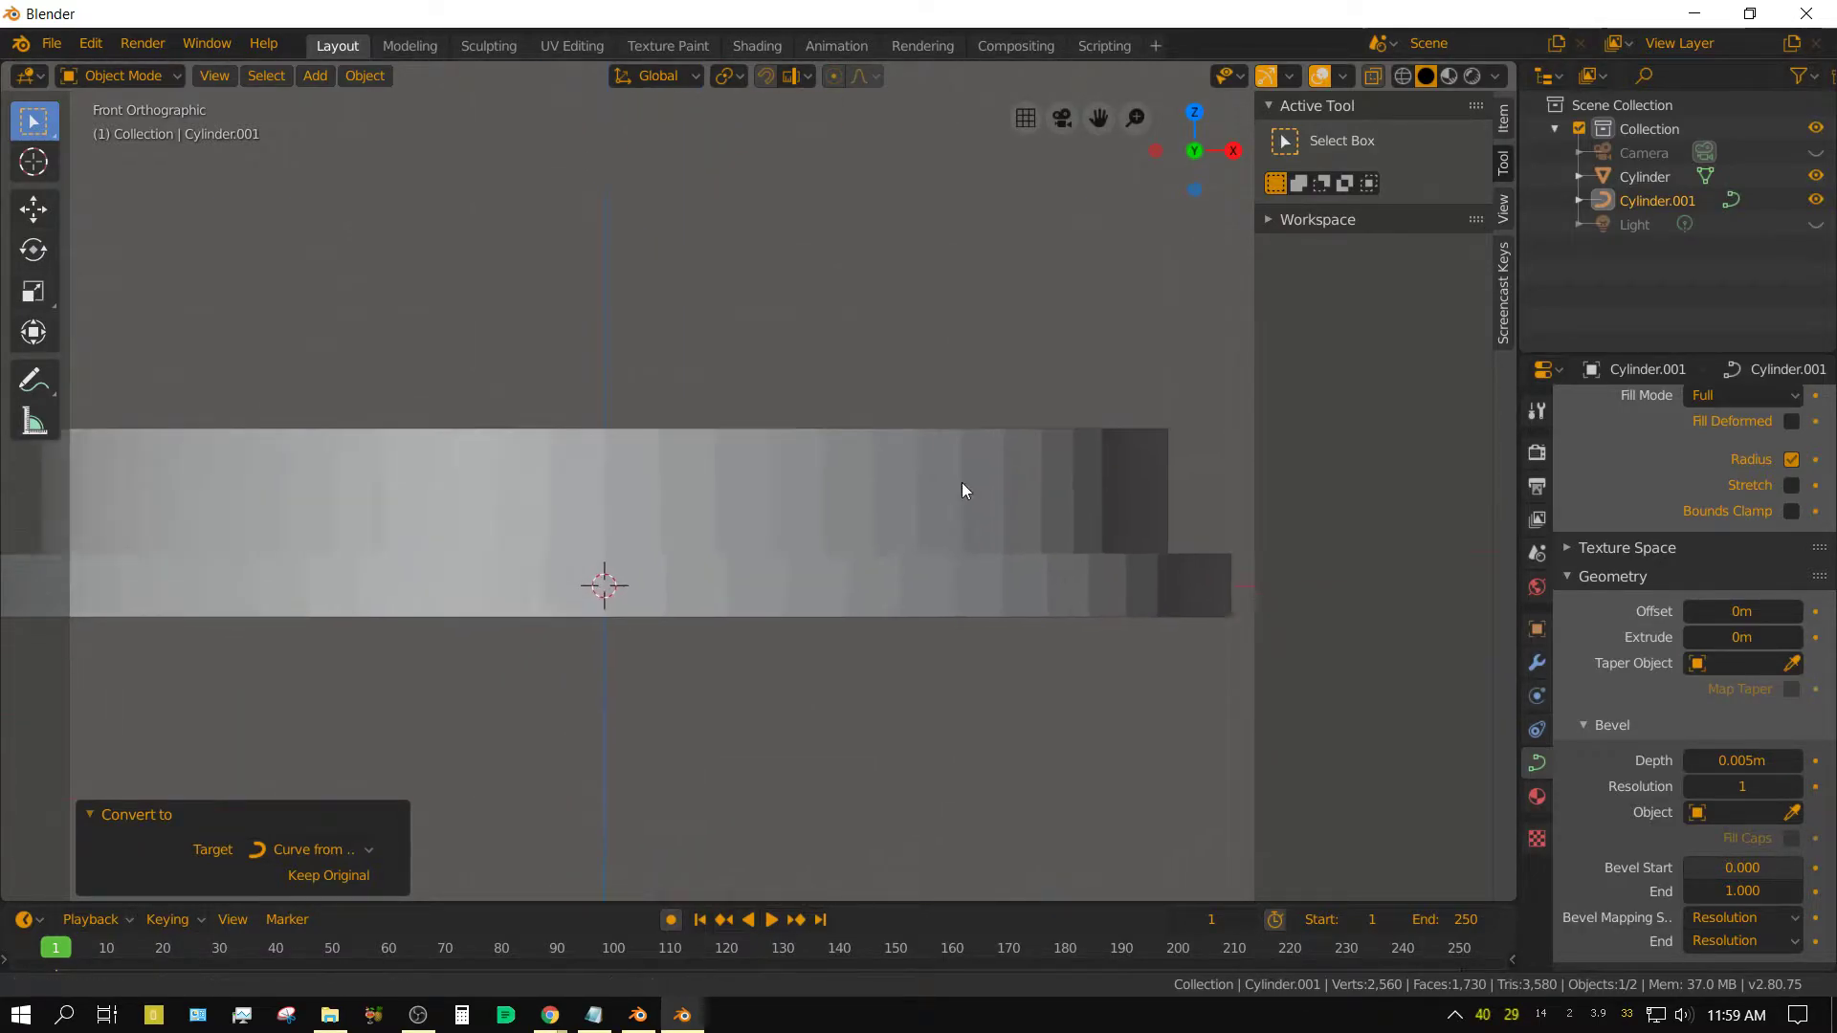
key(g)
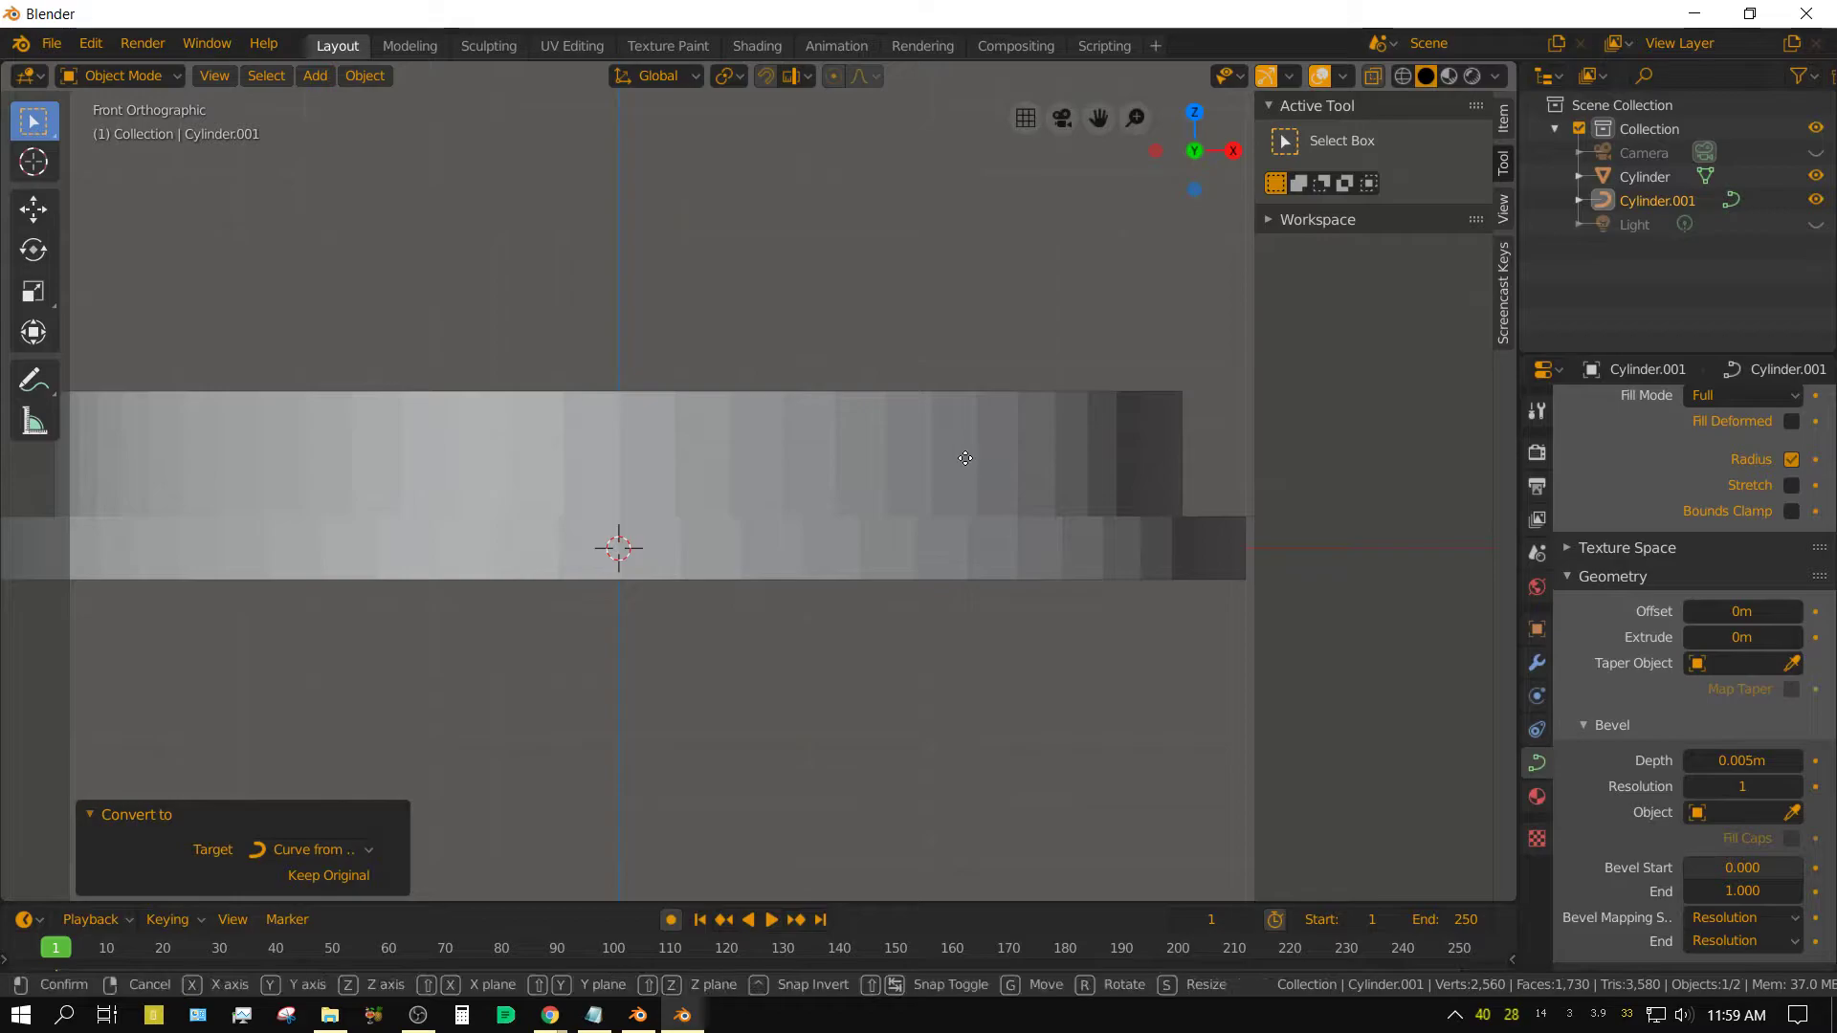
key(z)
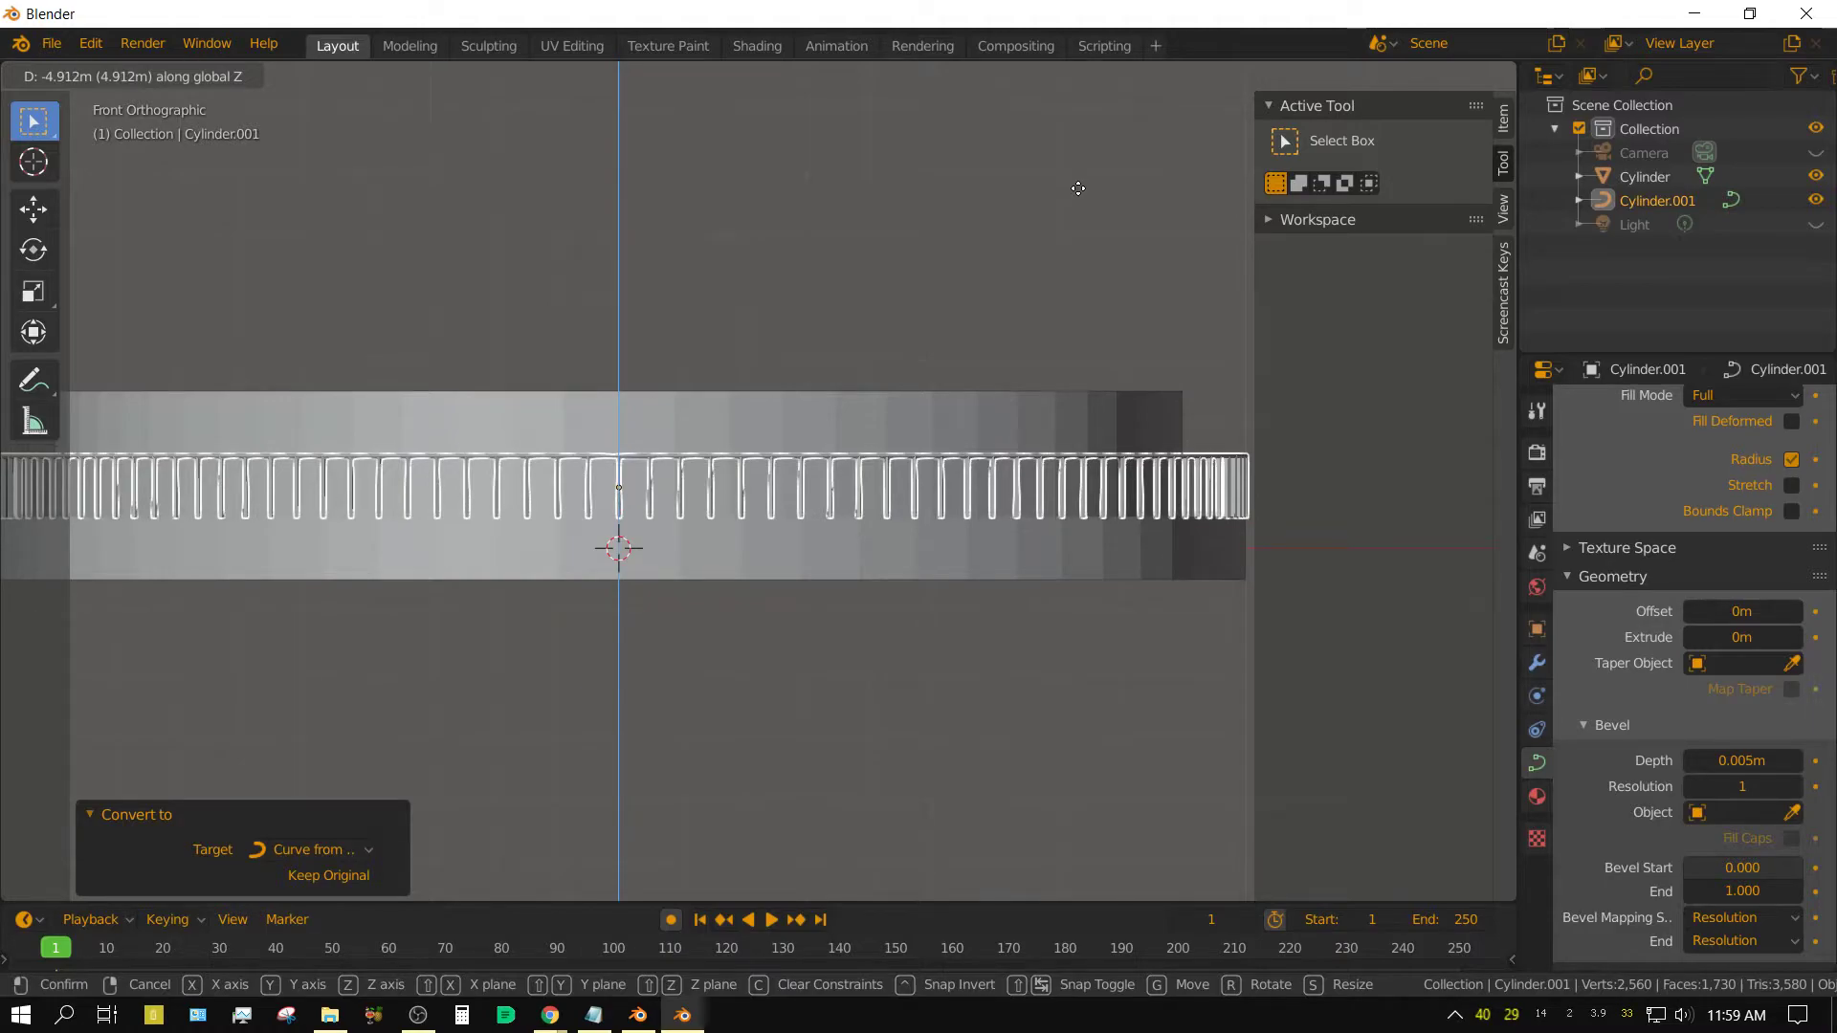
Lock the railing 4.91 m lower and switch to a top wireframe view
click(1080, 195)
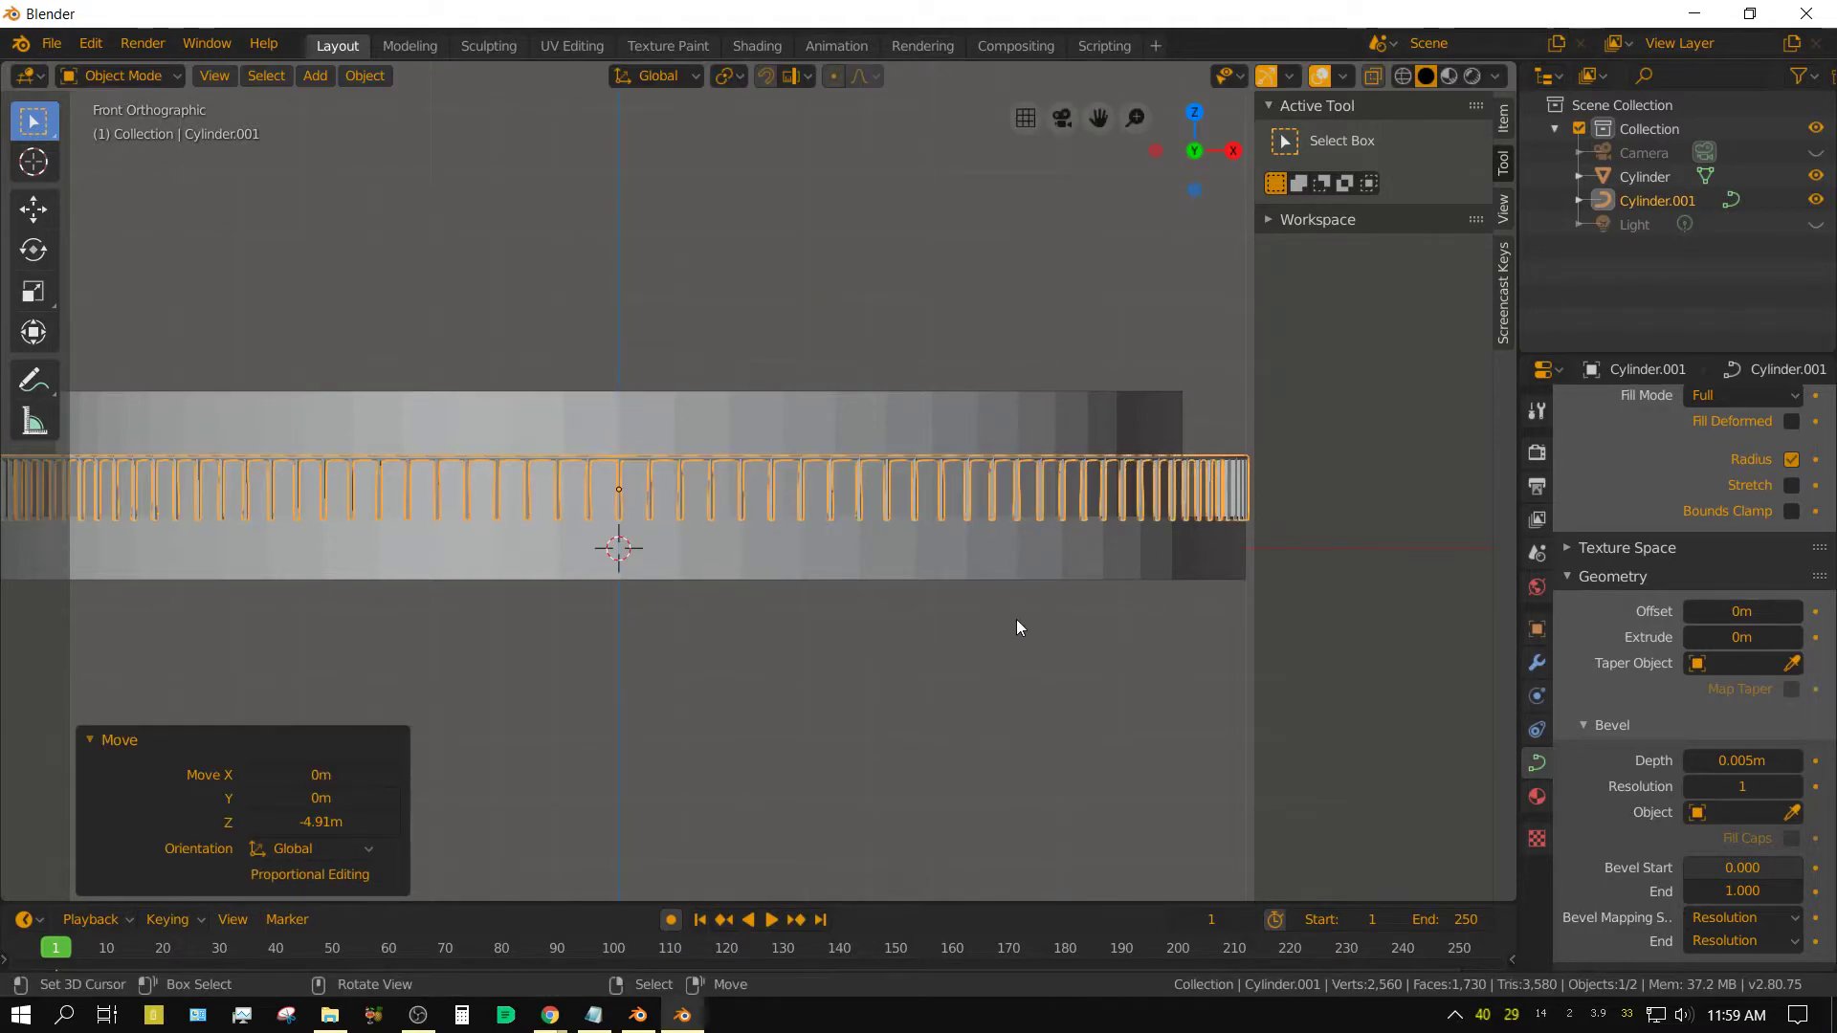
key(KP_7)
key(z)
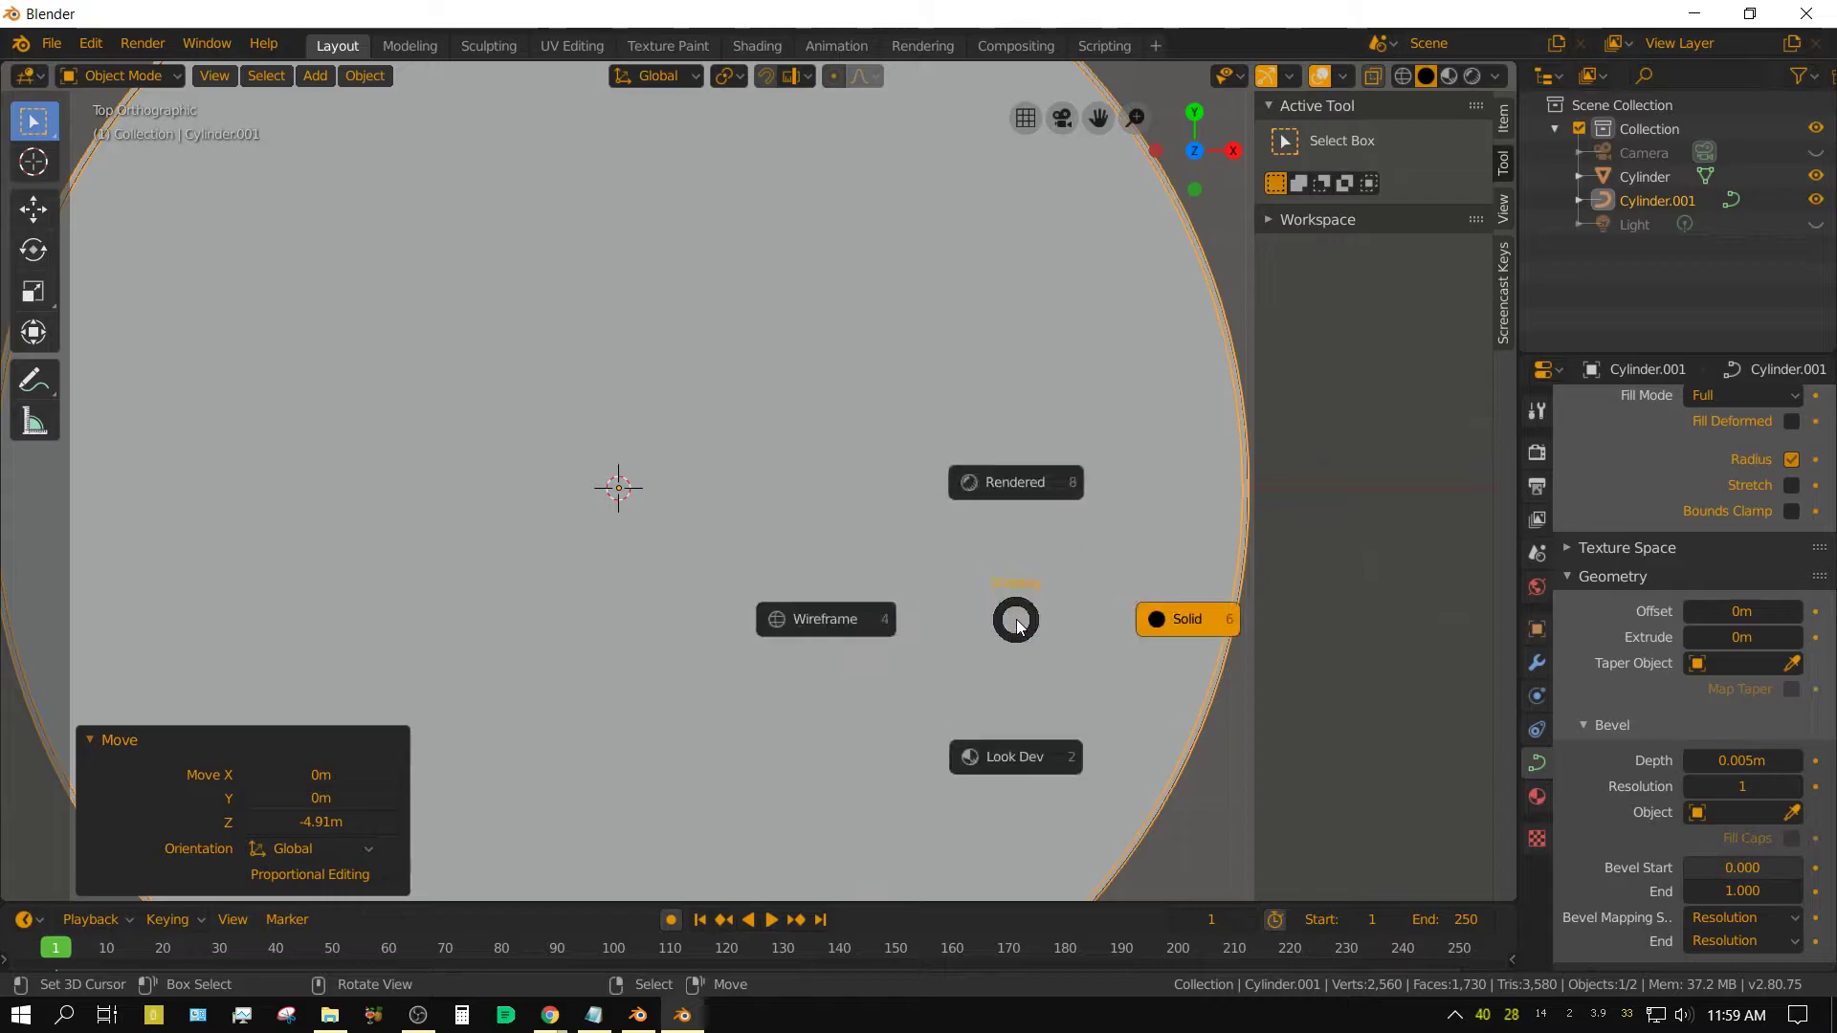
click(818, 627)
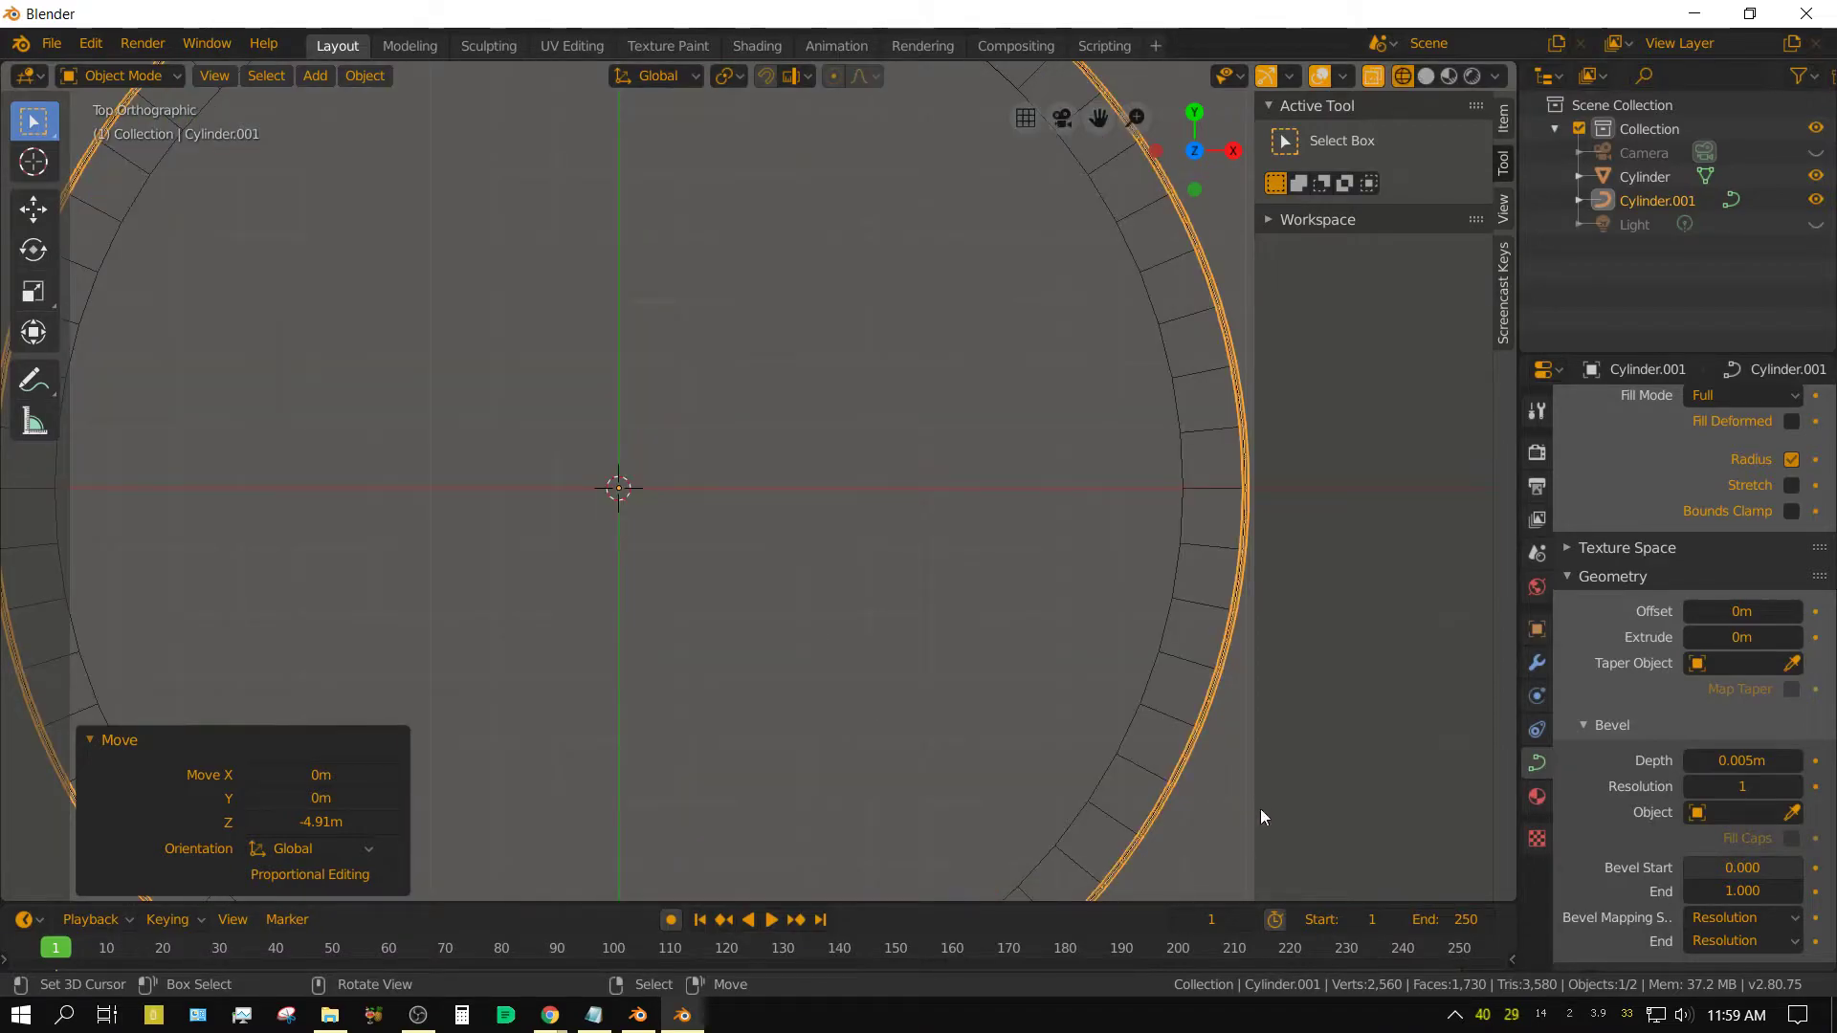
Scale the railing ring to 0.989 in X and Y only
key(s)
key(shift+z)
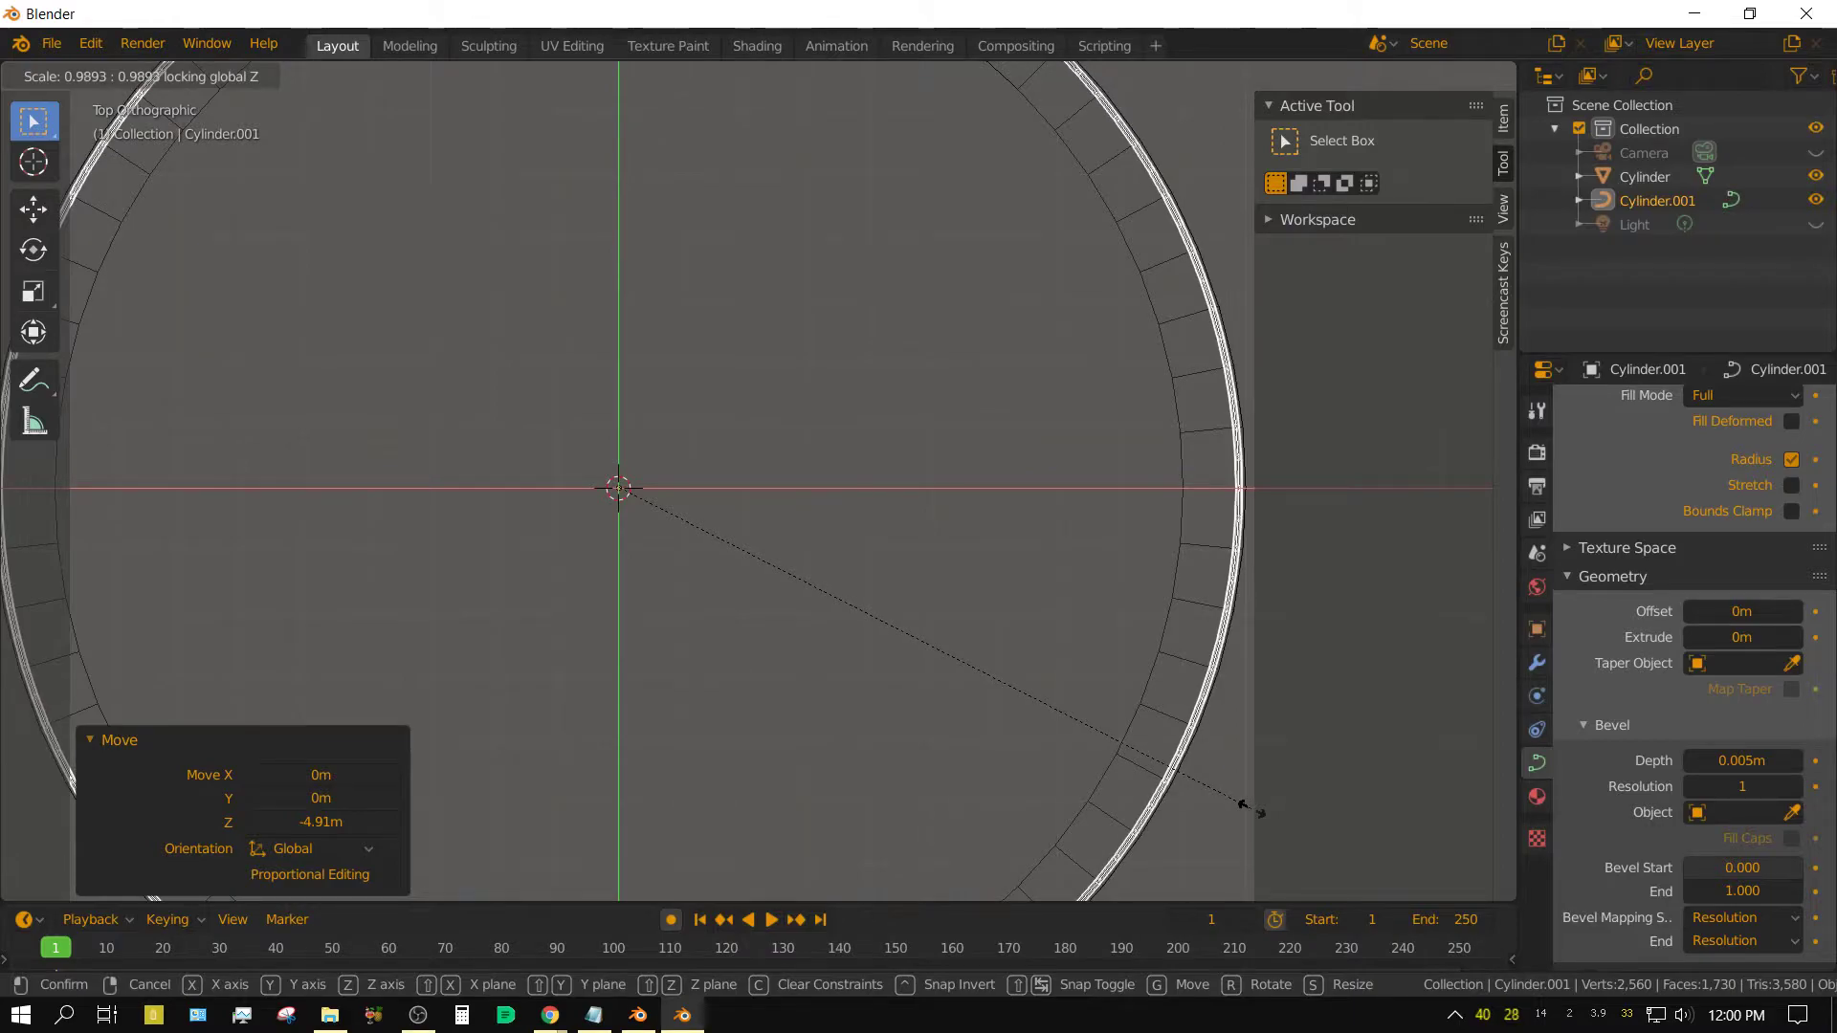
click(1242, 809)
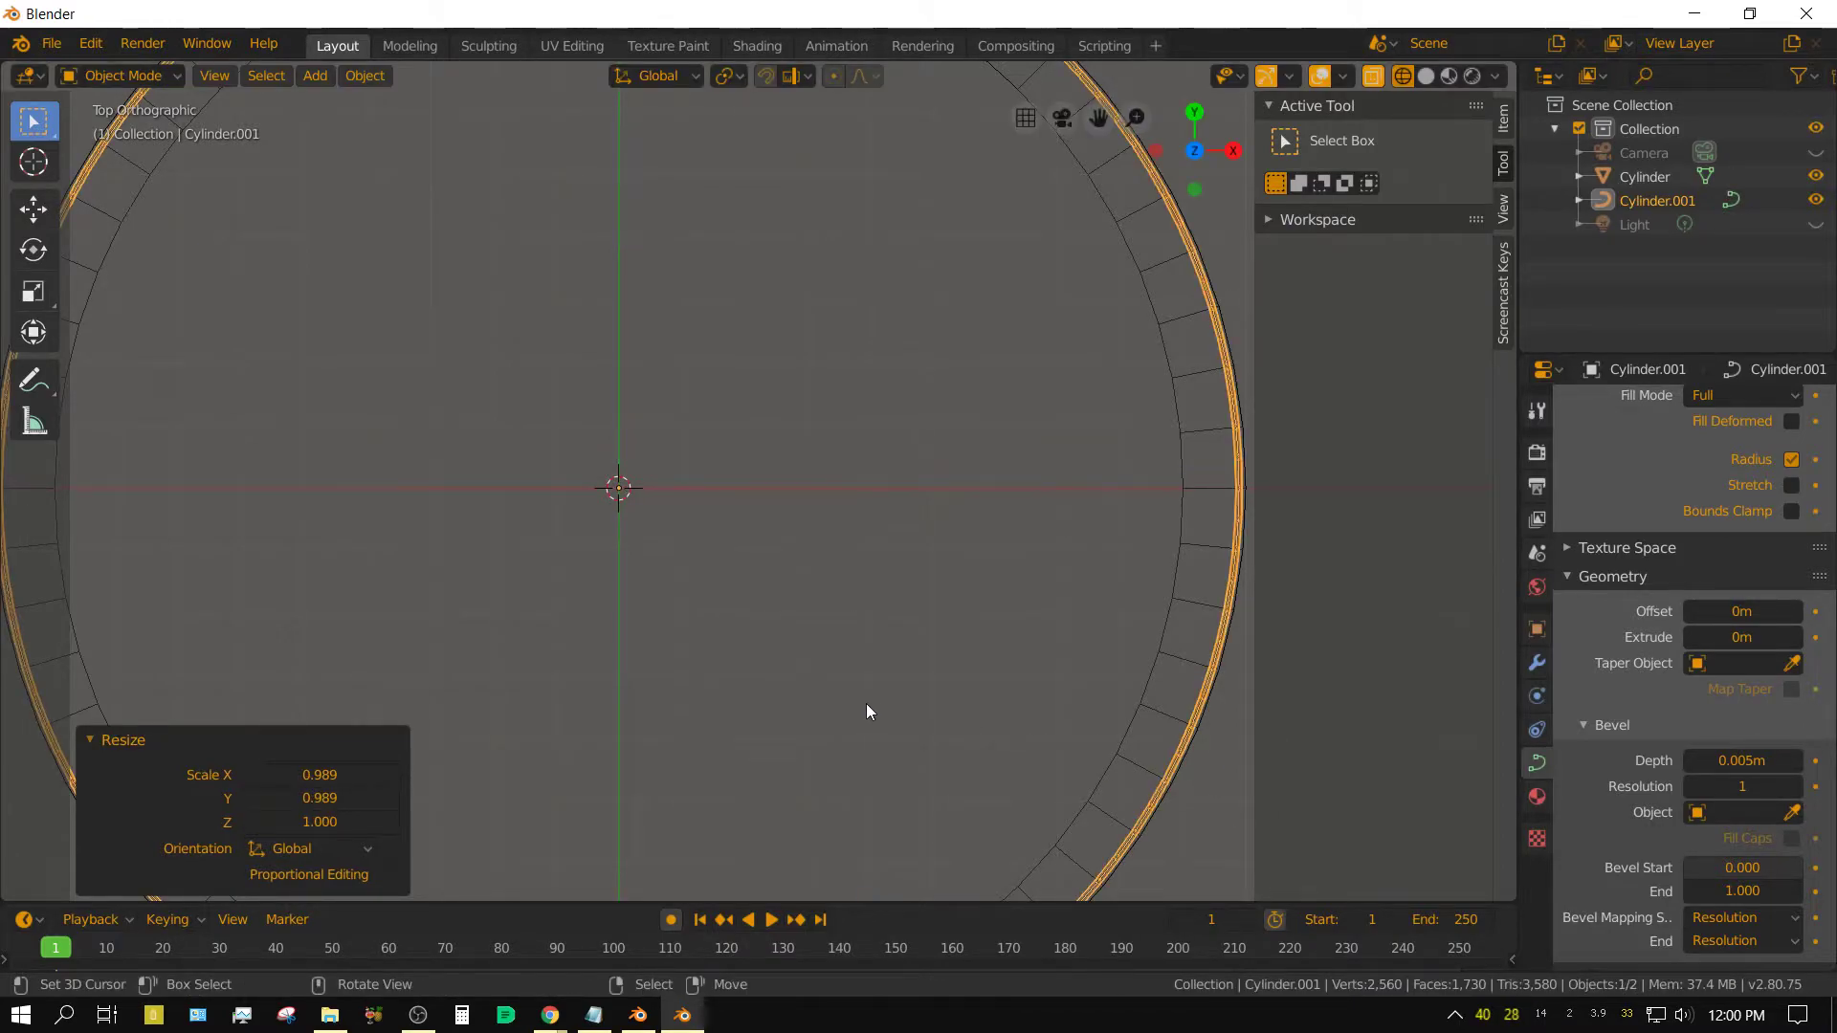
Restore solid shading and frame the whole building in a perspective view
key(z)
click(1046, 697)
middle_drag(1039, 773, 949, 577)
scroll(968, 612, down, 5)
scroll(940, 638, up, 6)
key(Home)
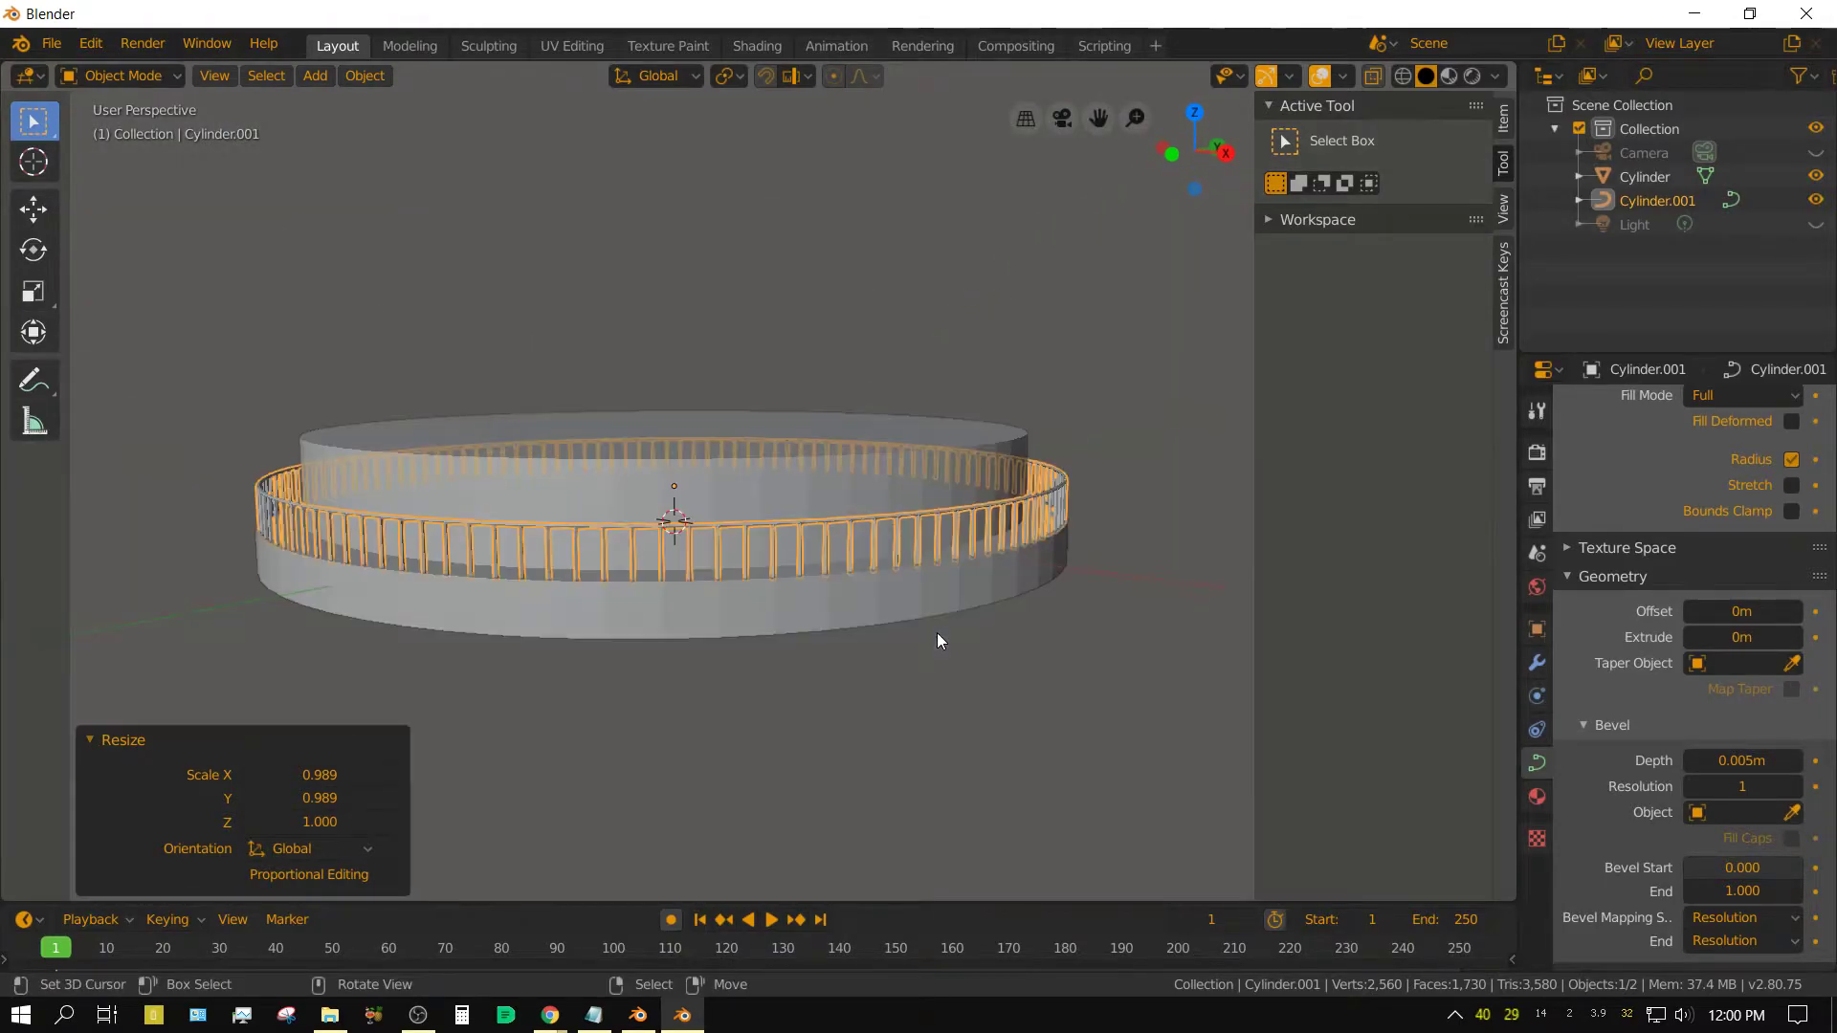
Convert the railing curve into a mesh with Alt+C
key(alt+c)
click(923, 646)
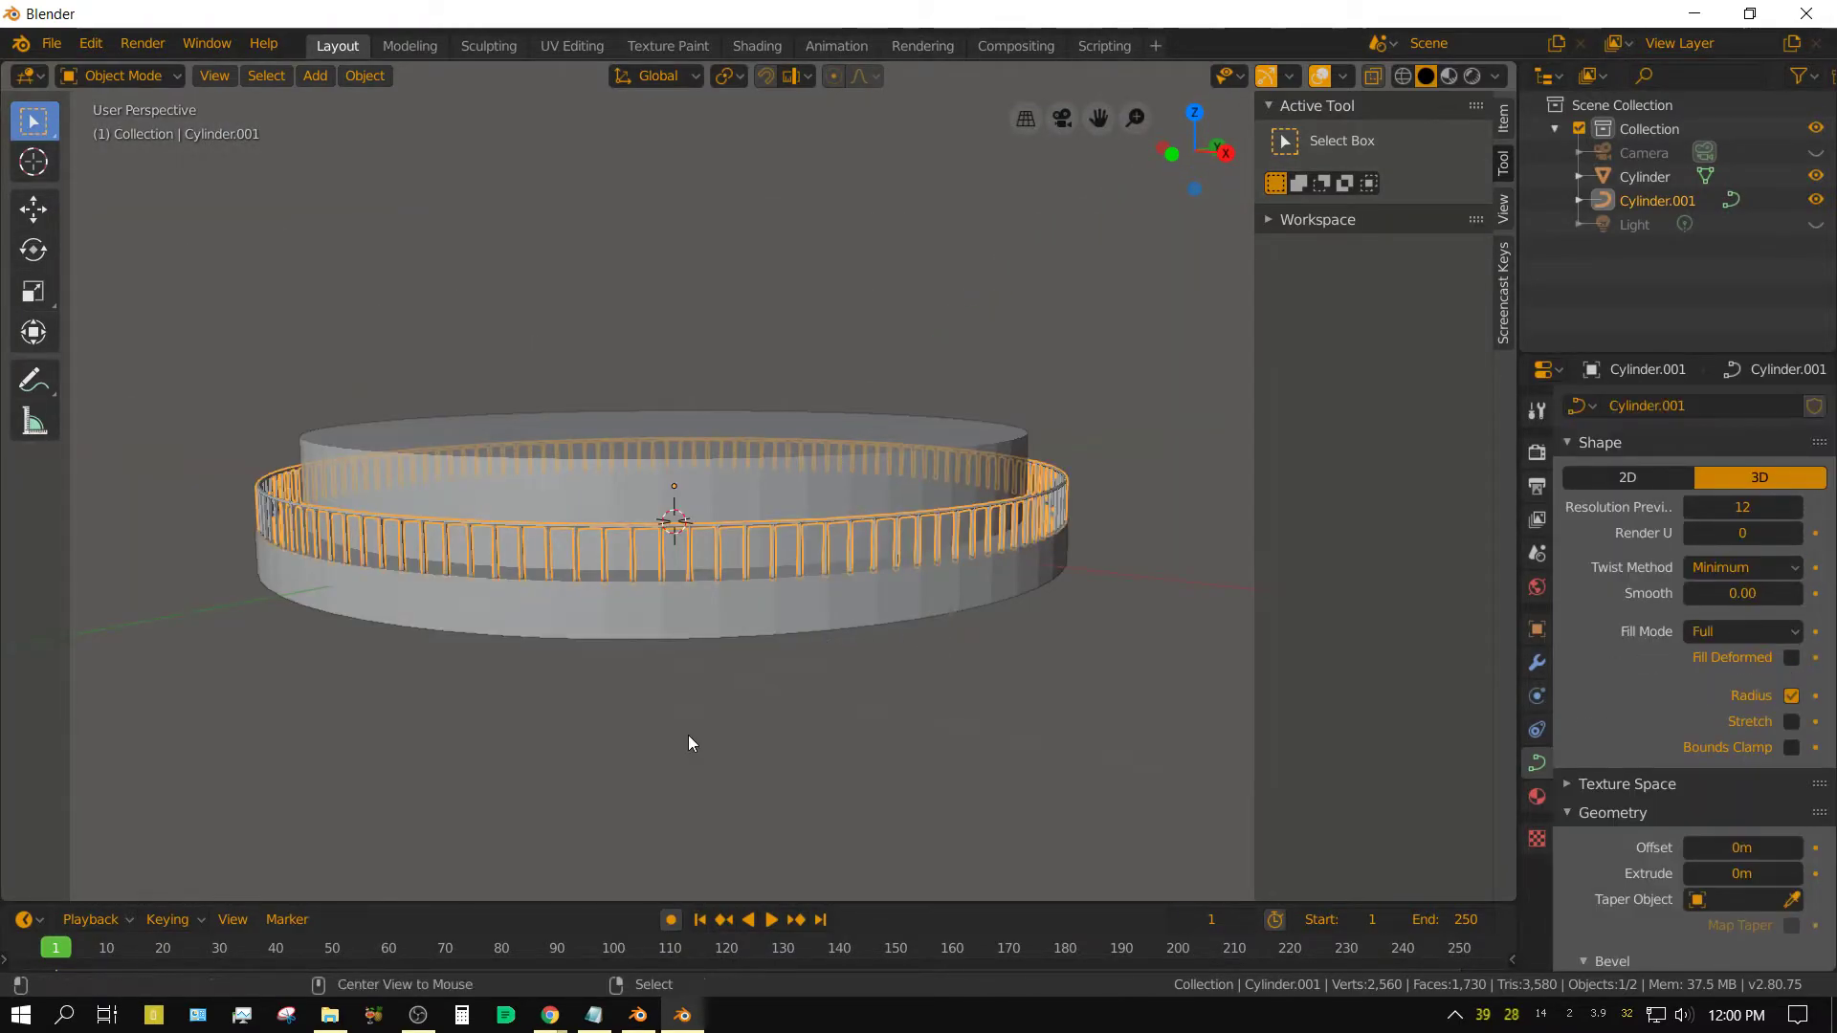
click(323, 848)
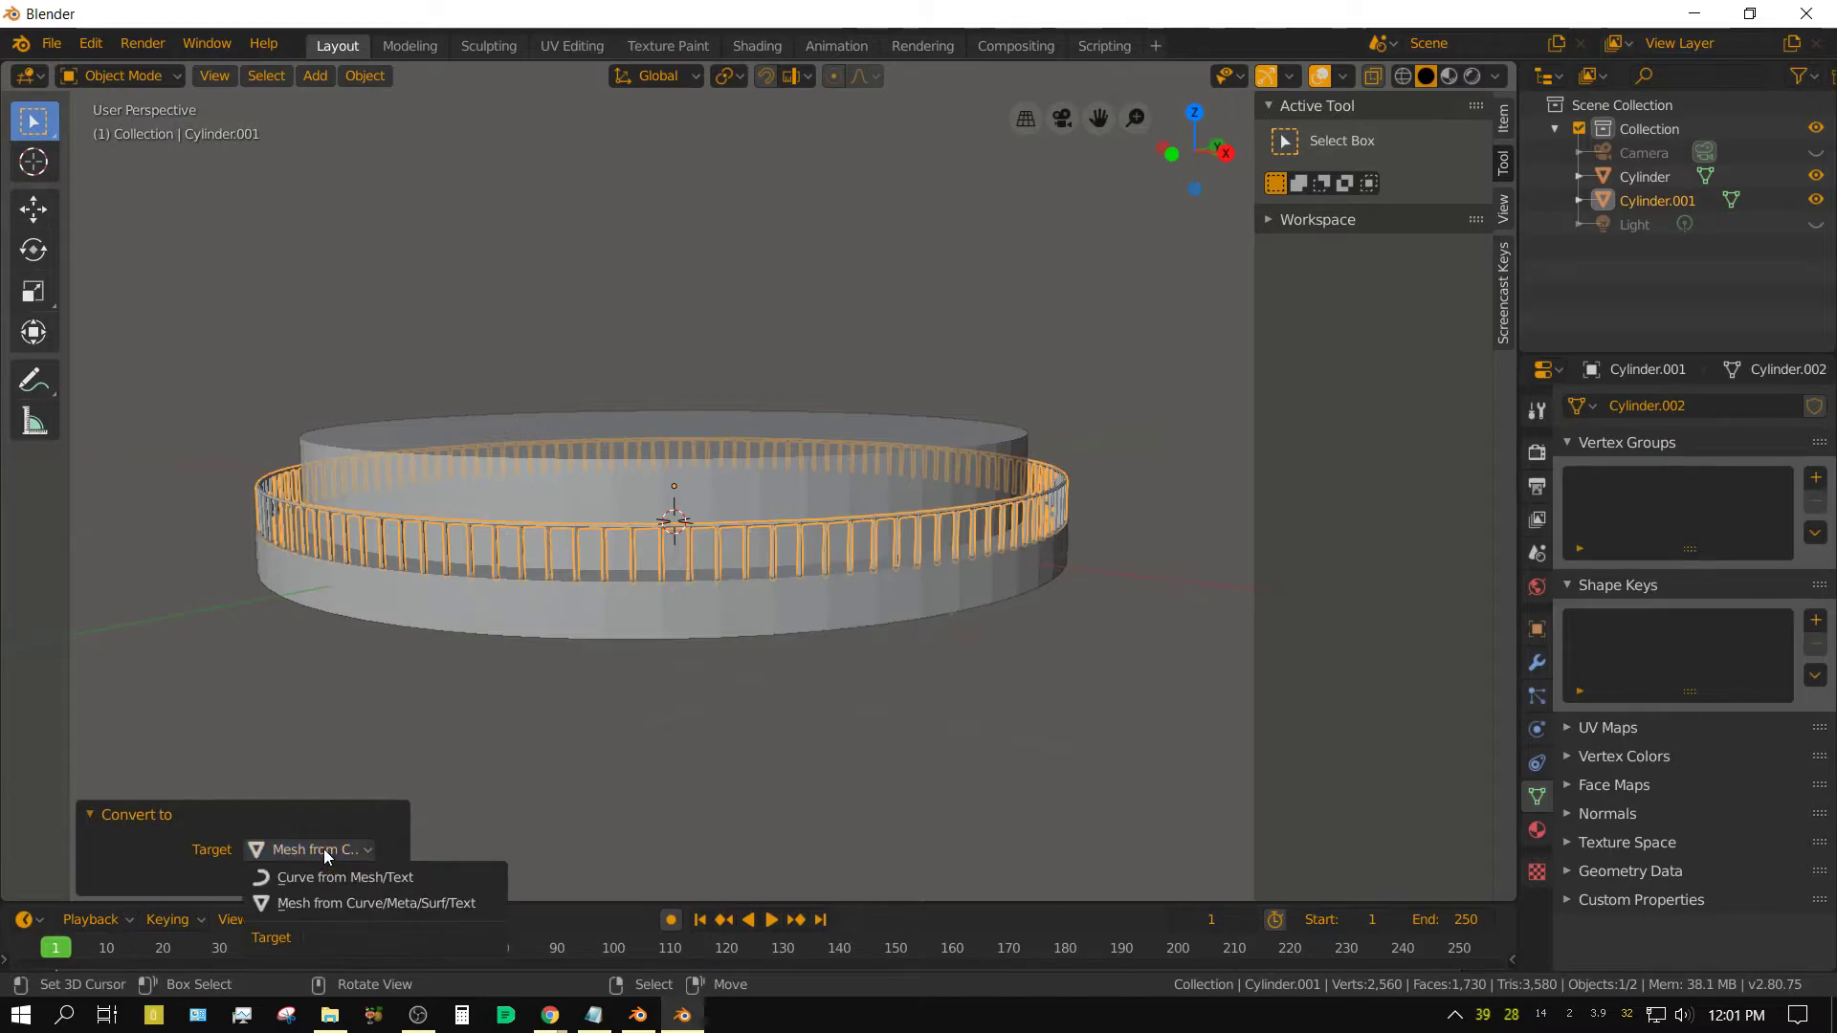
click(327, 906)
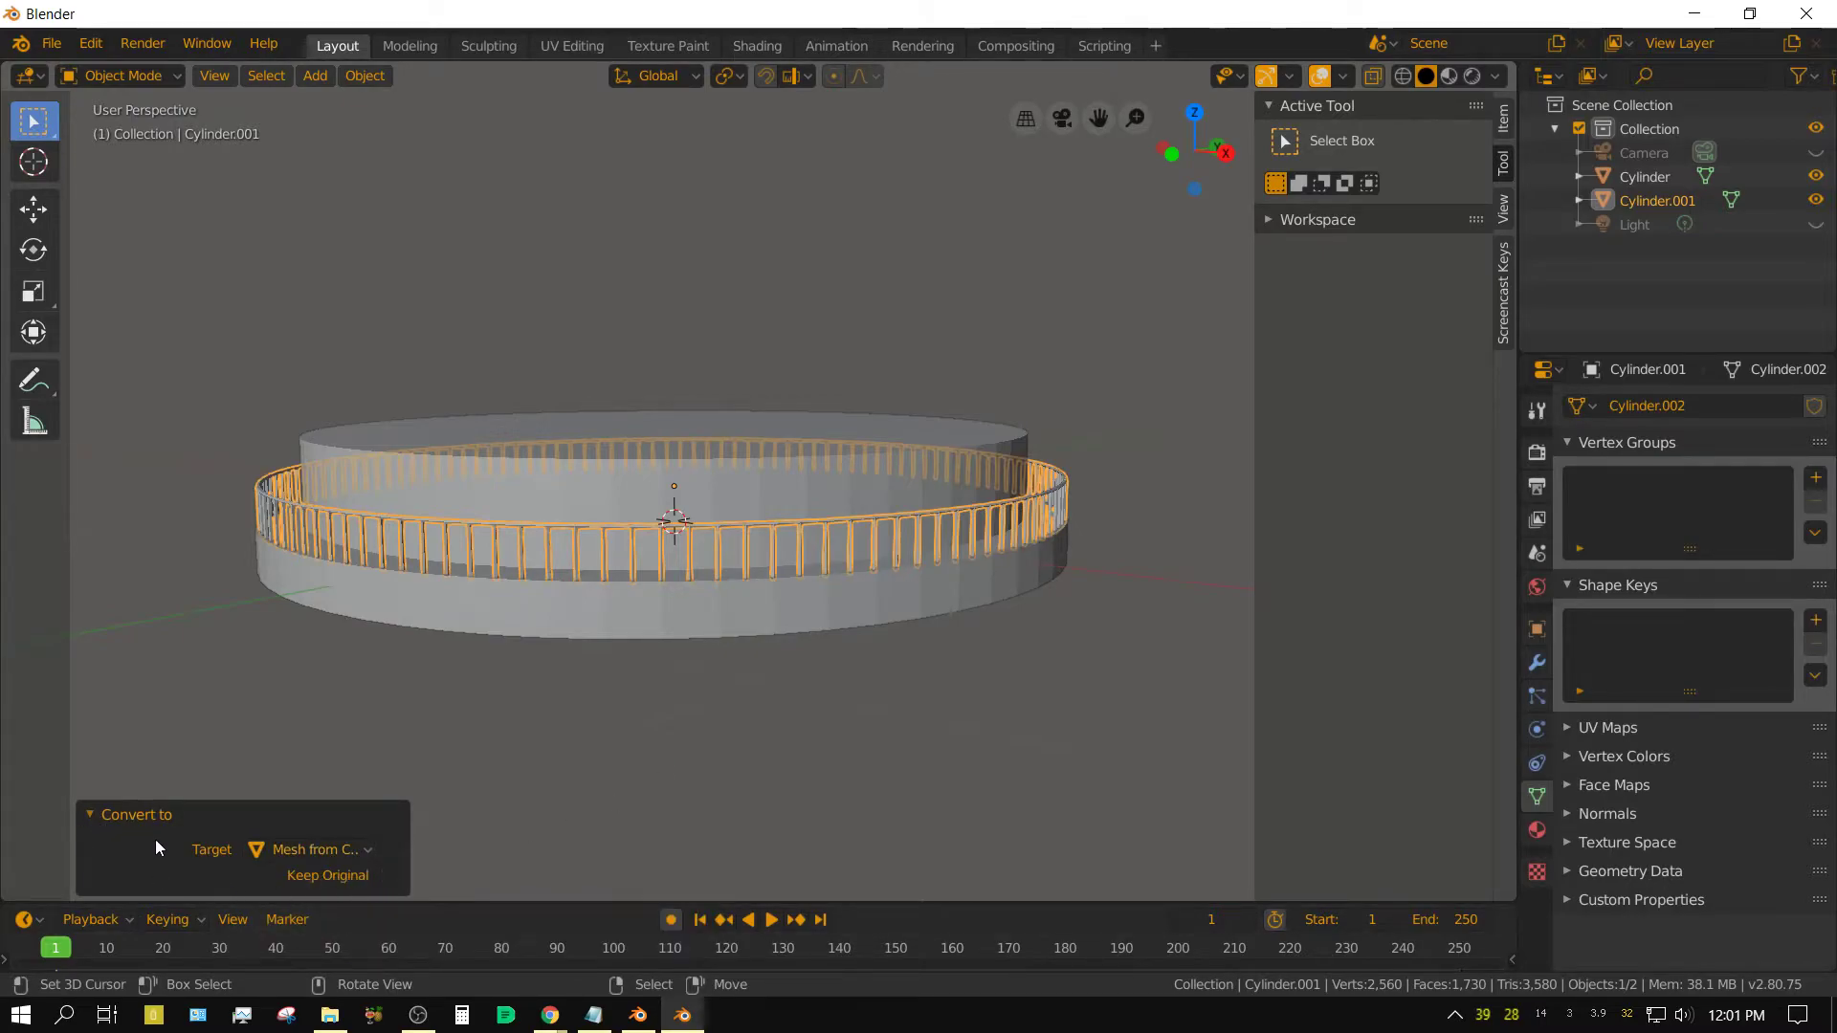
click(105, 813)
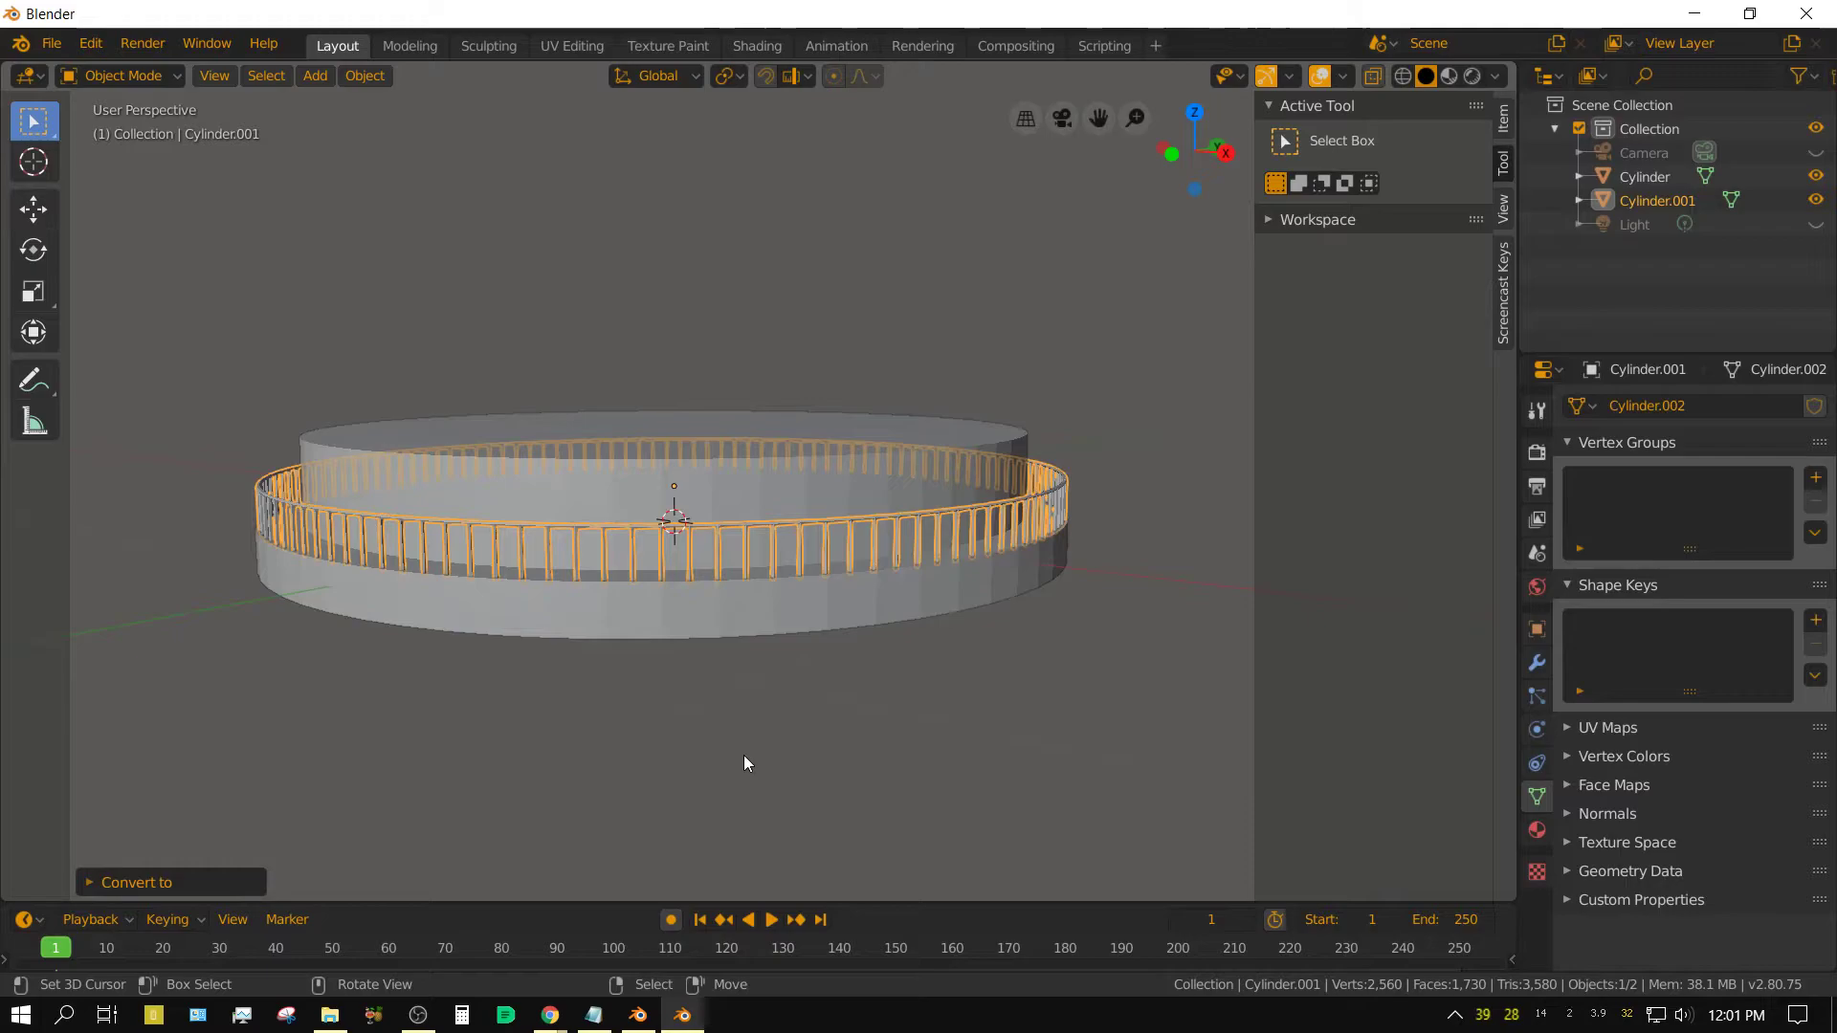
Give the railing a new Material.001 with Metallic set to 1.000
click(1535, 832)
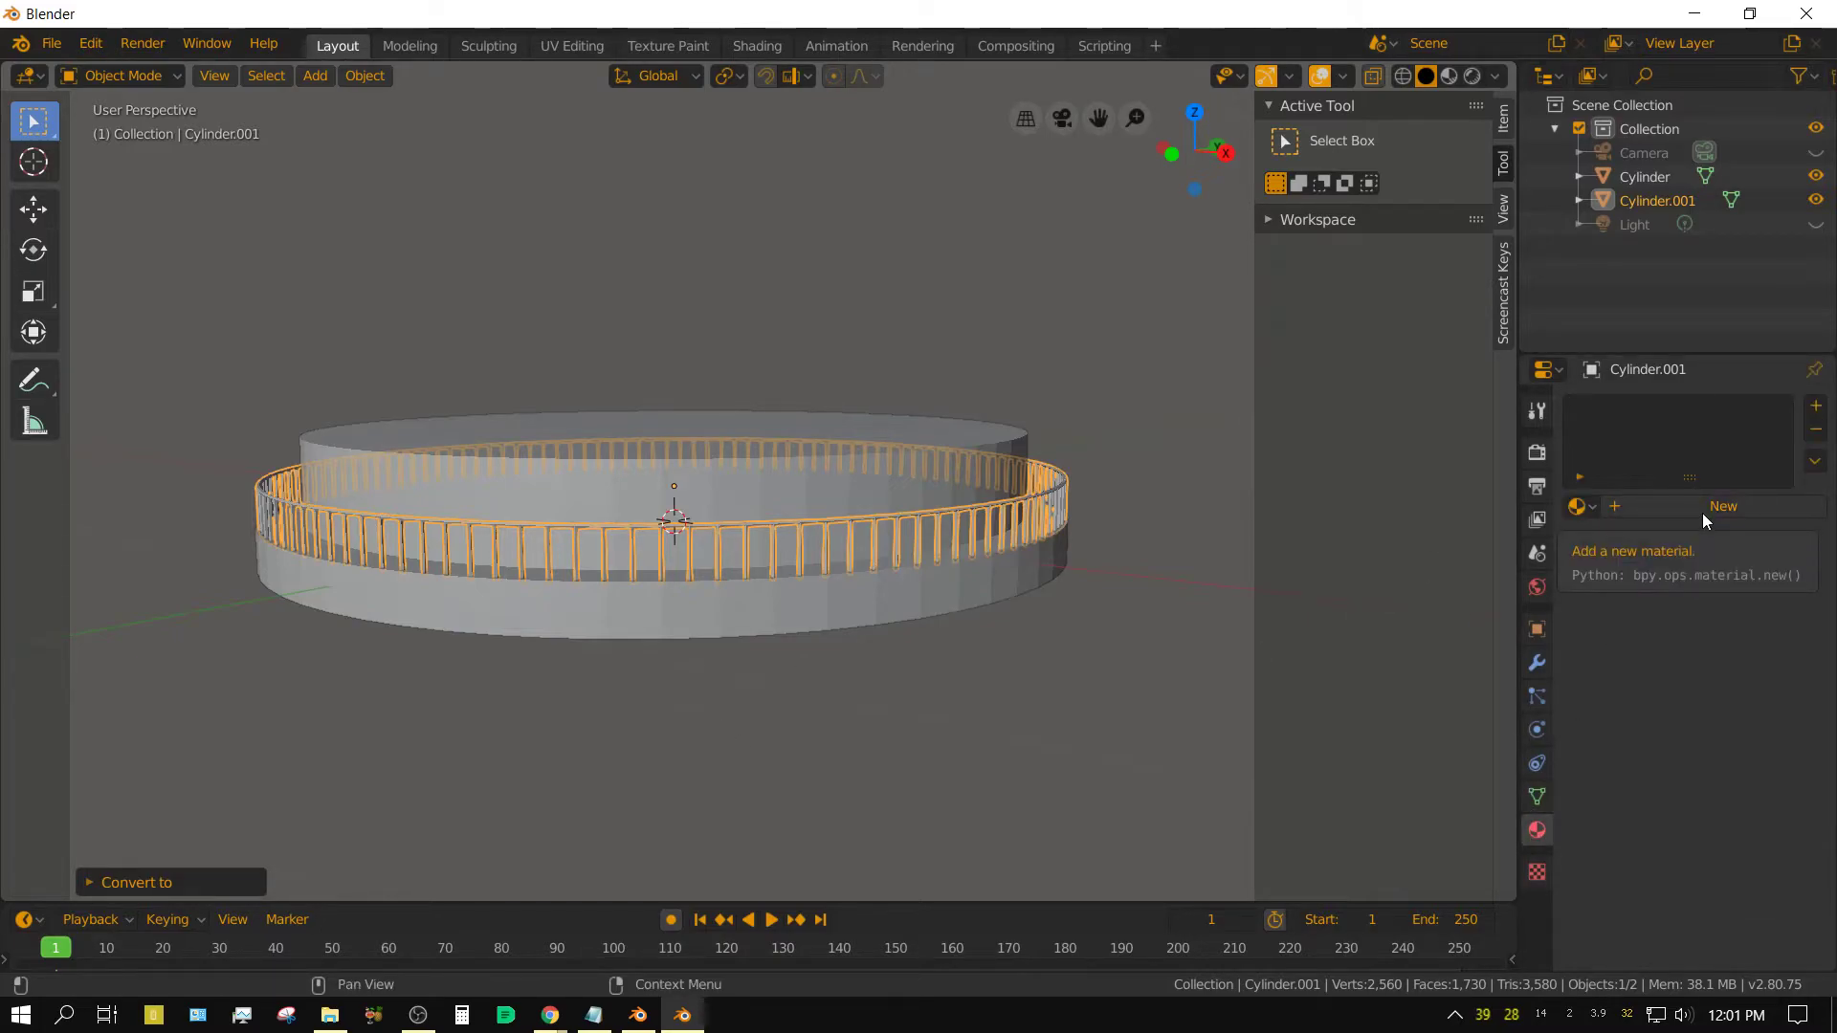
click(1703, 515)
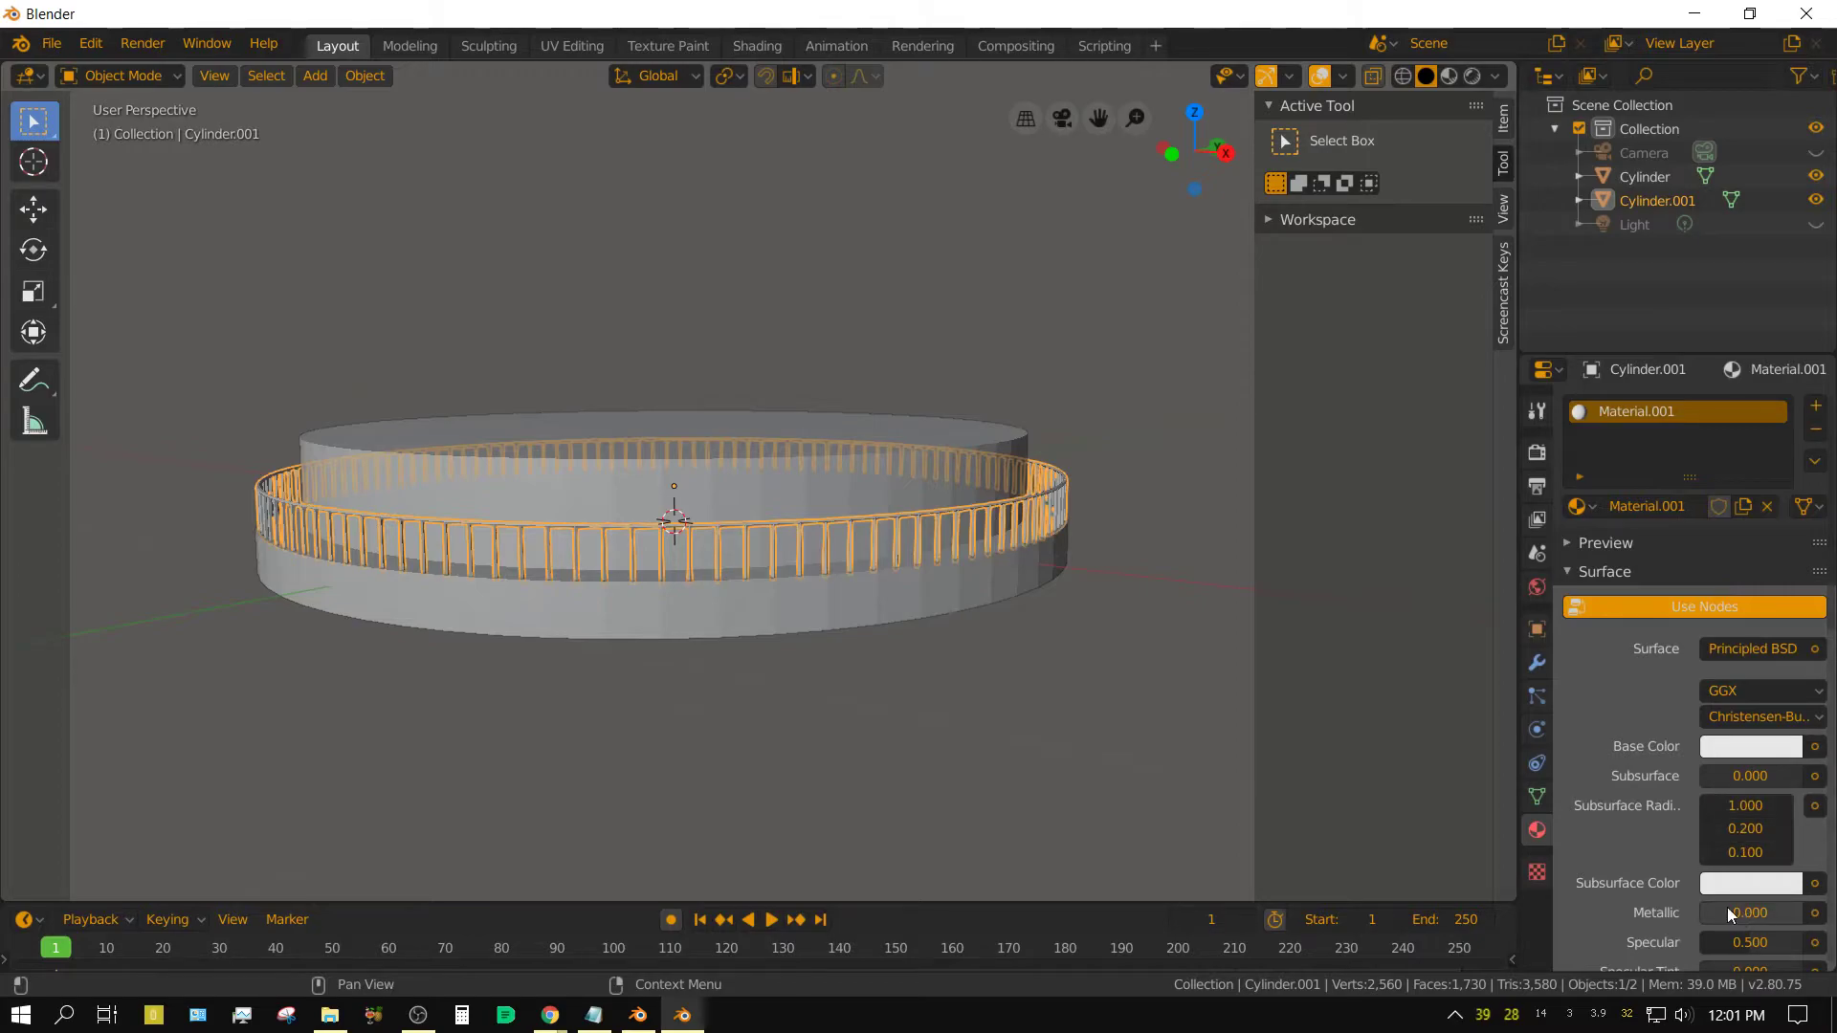
drag(1732, 914, 1799, 914)
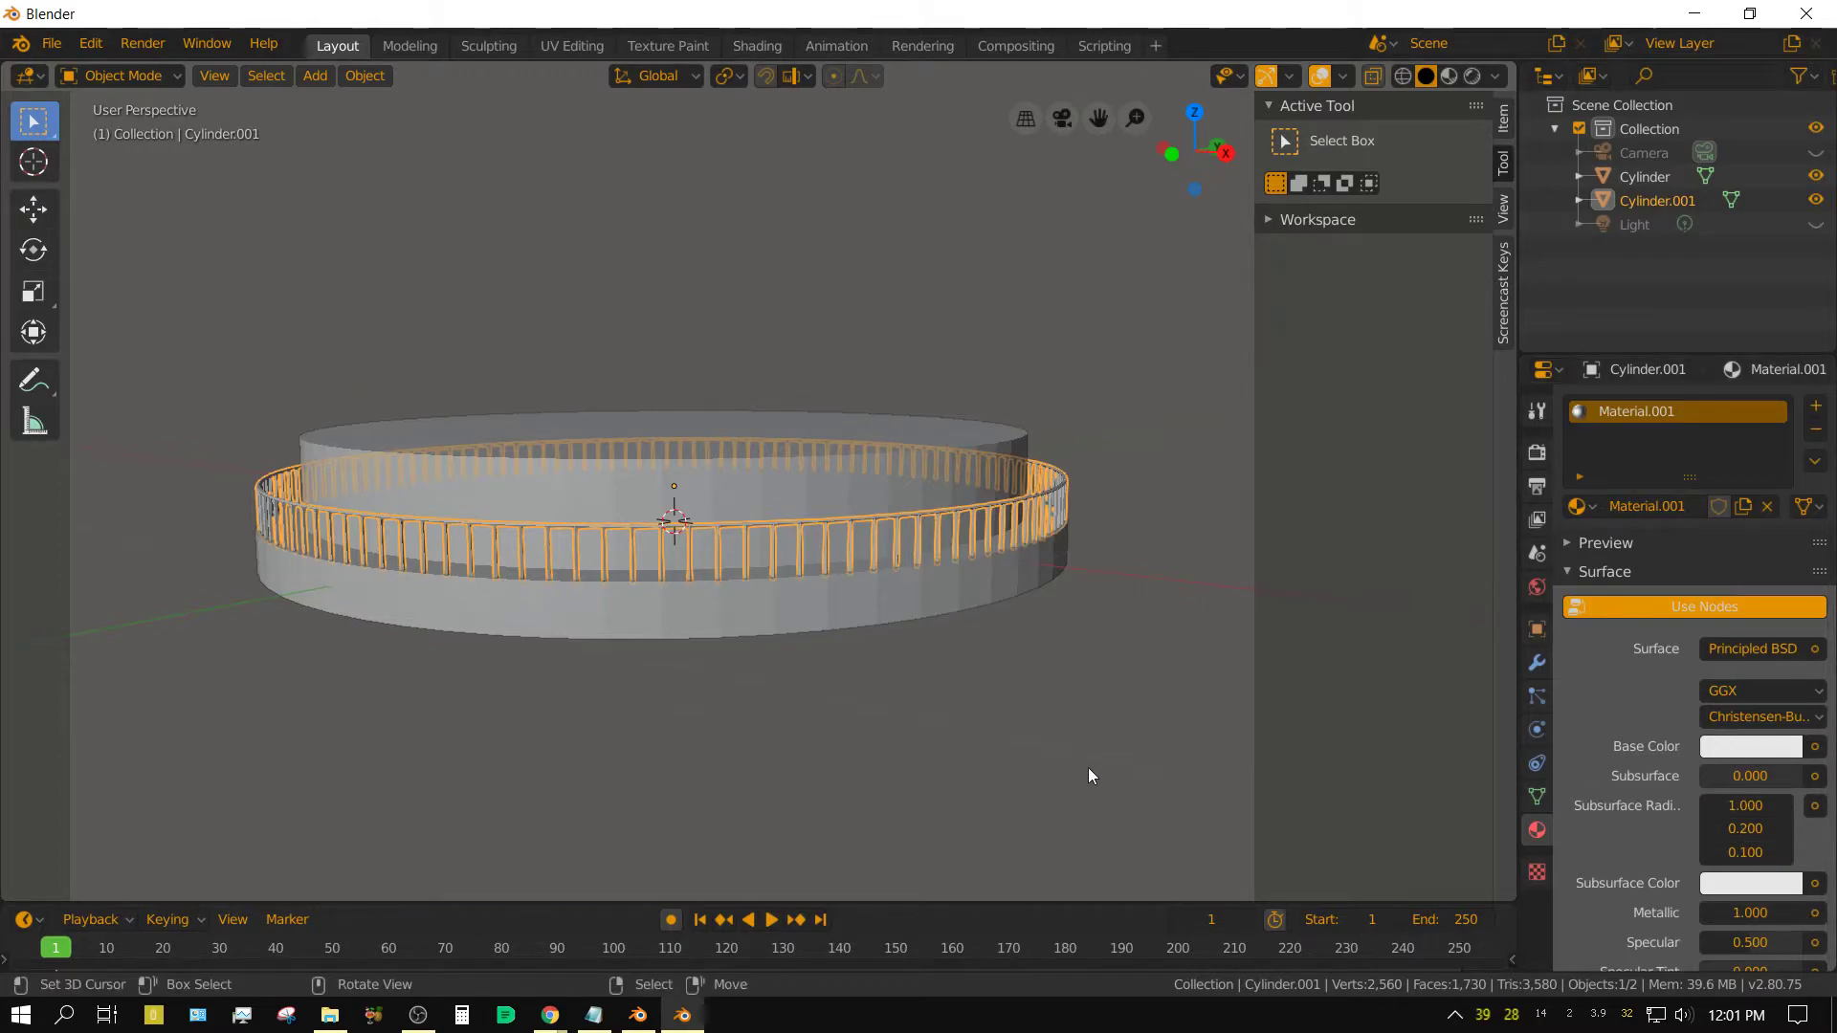
Join the railing into the building cylinder and switch to front orthographic view
shift+click(721, 622)
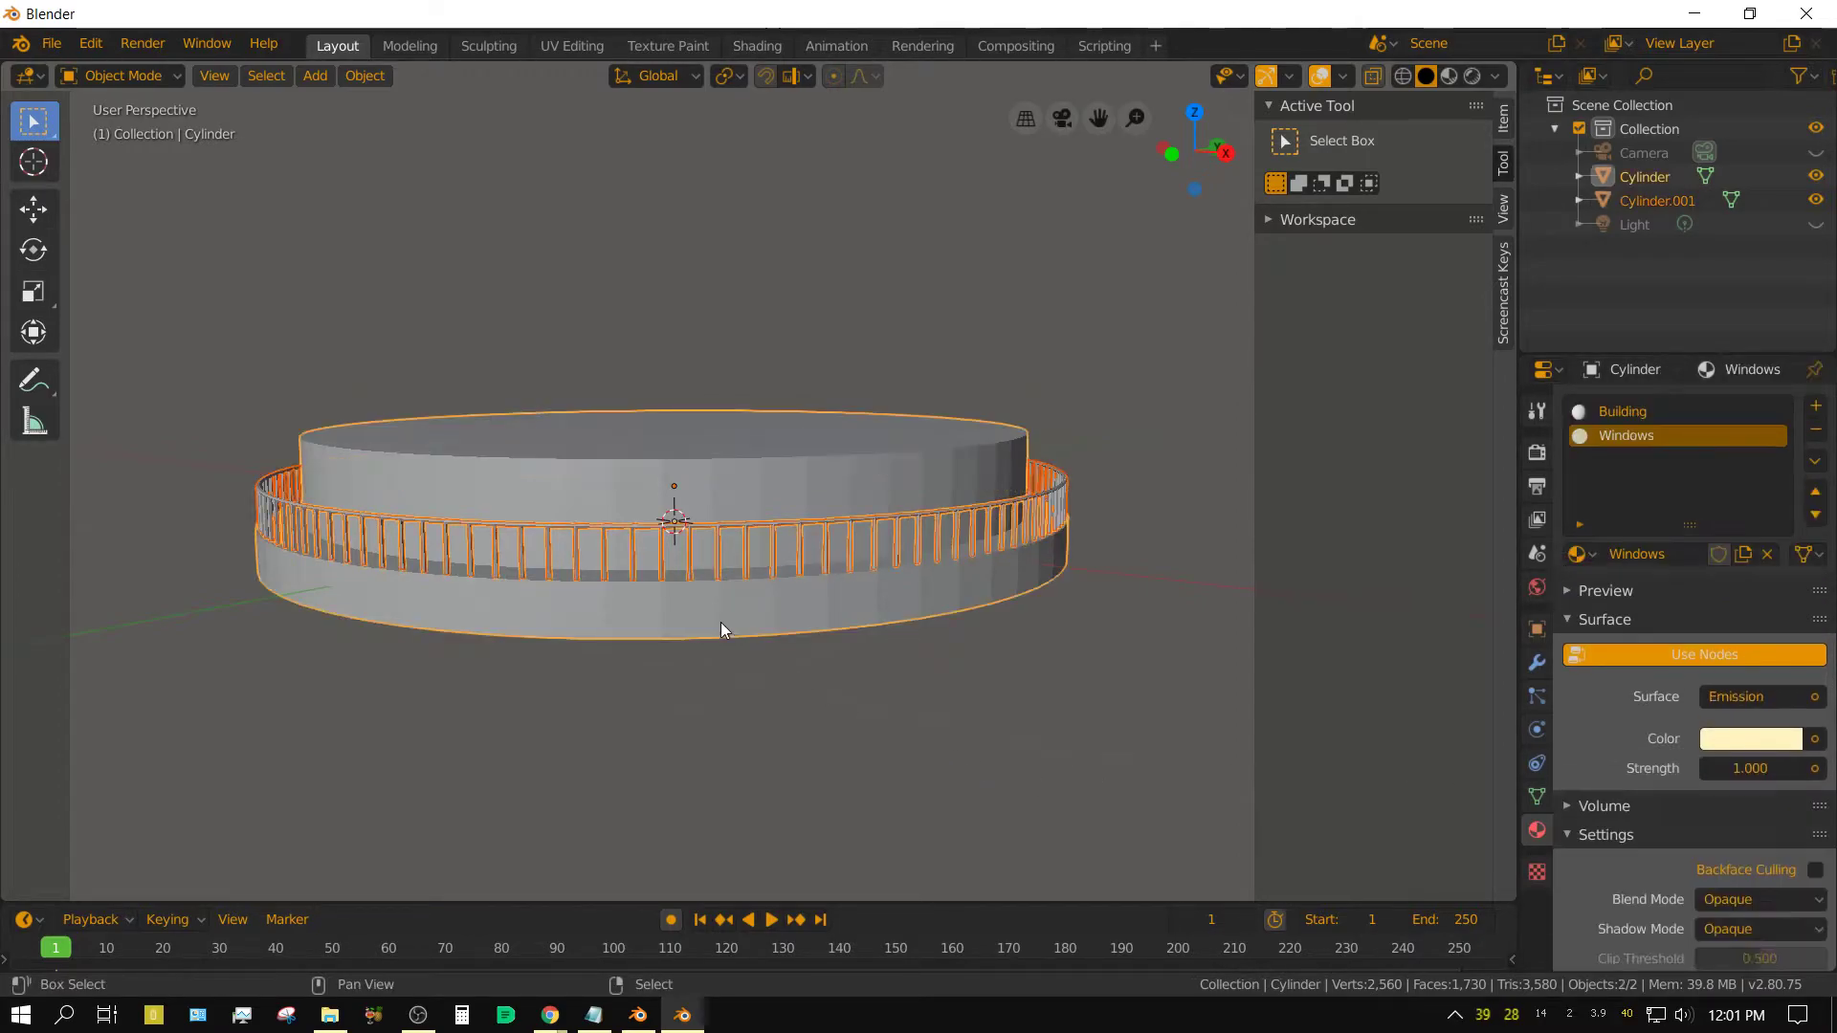
key(ctrl+j)
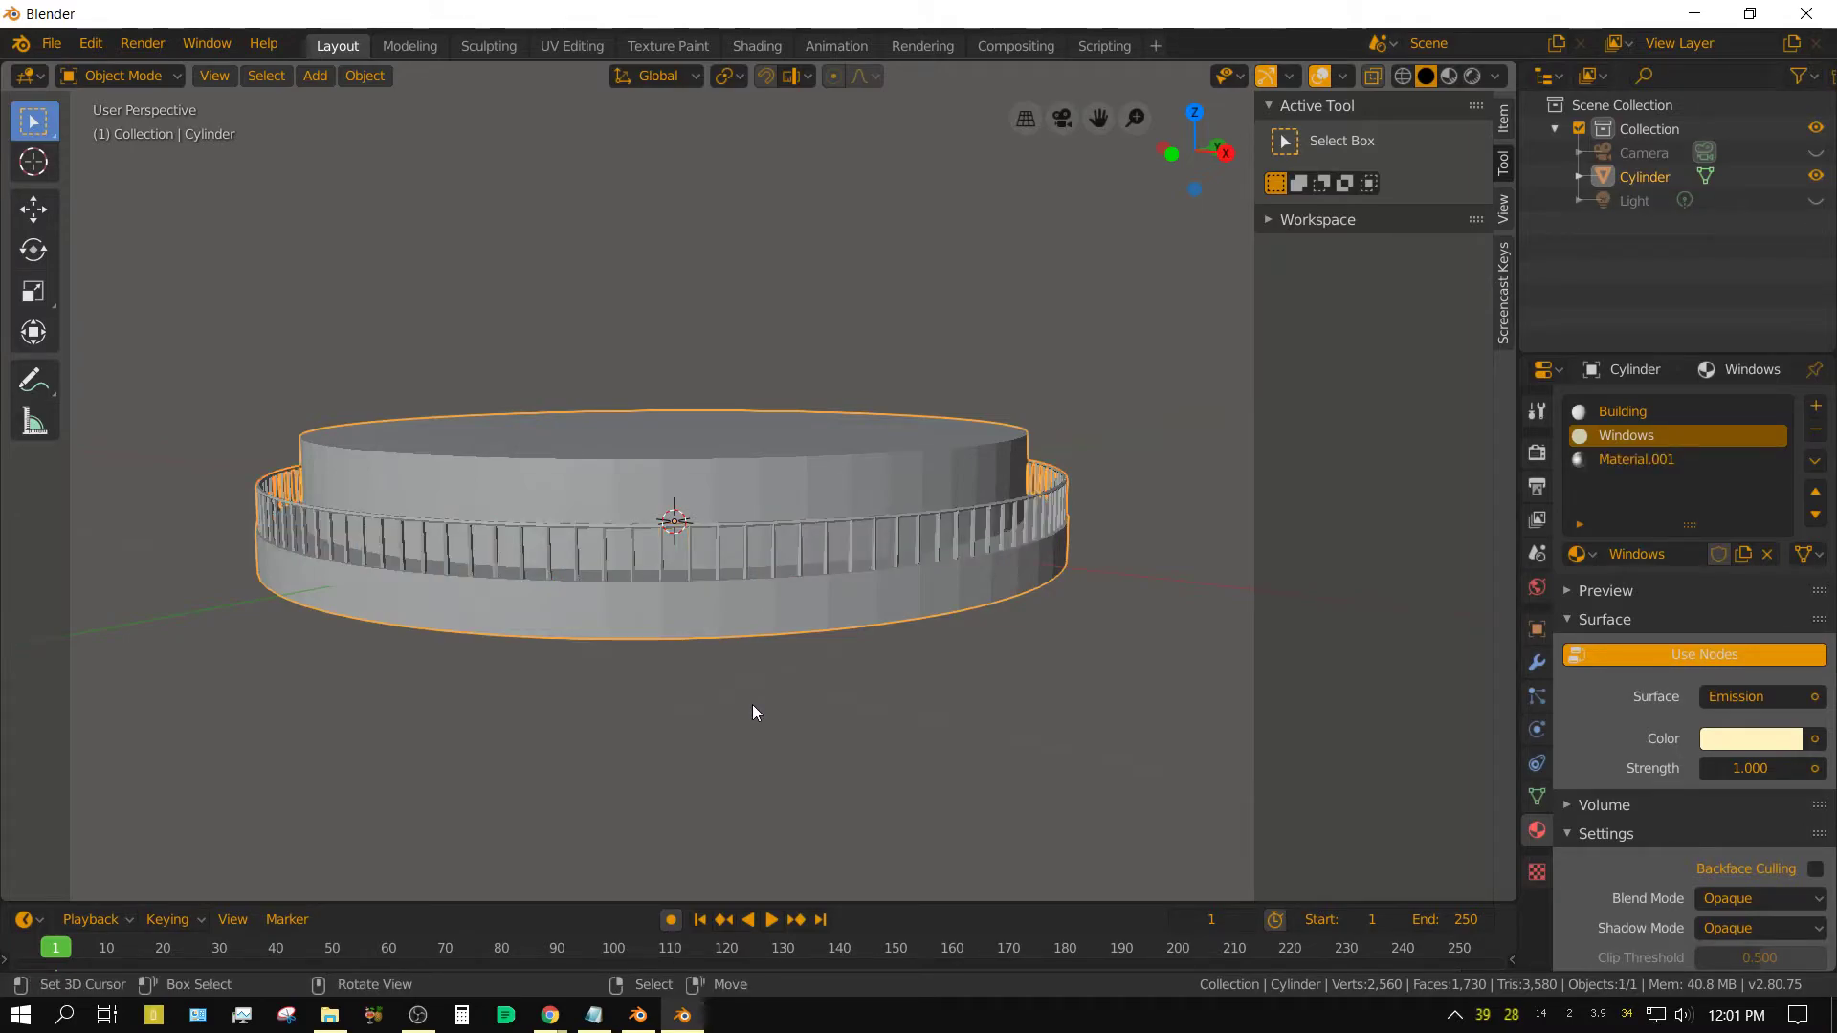
key(KP_1)
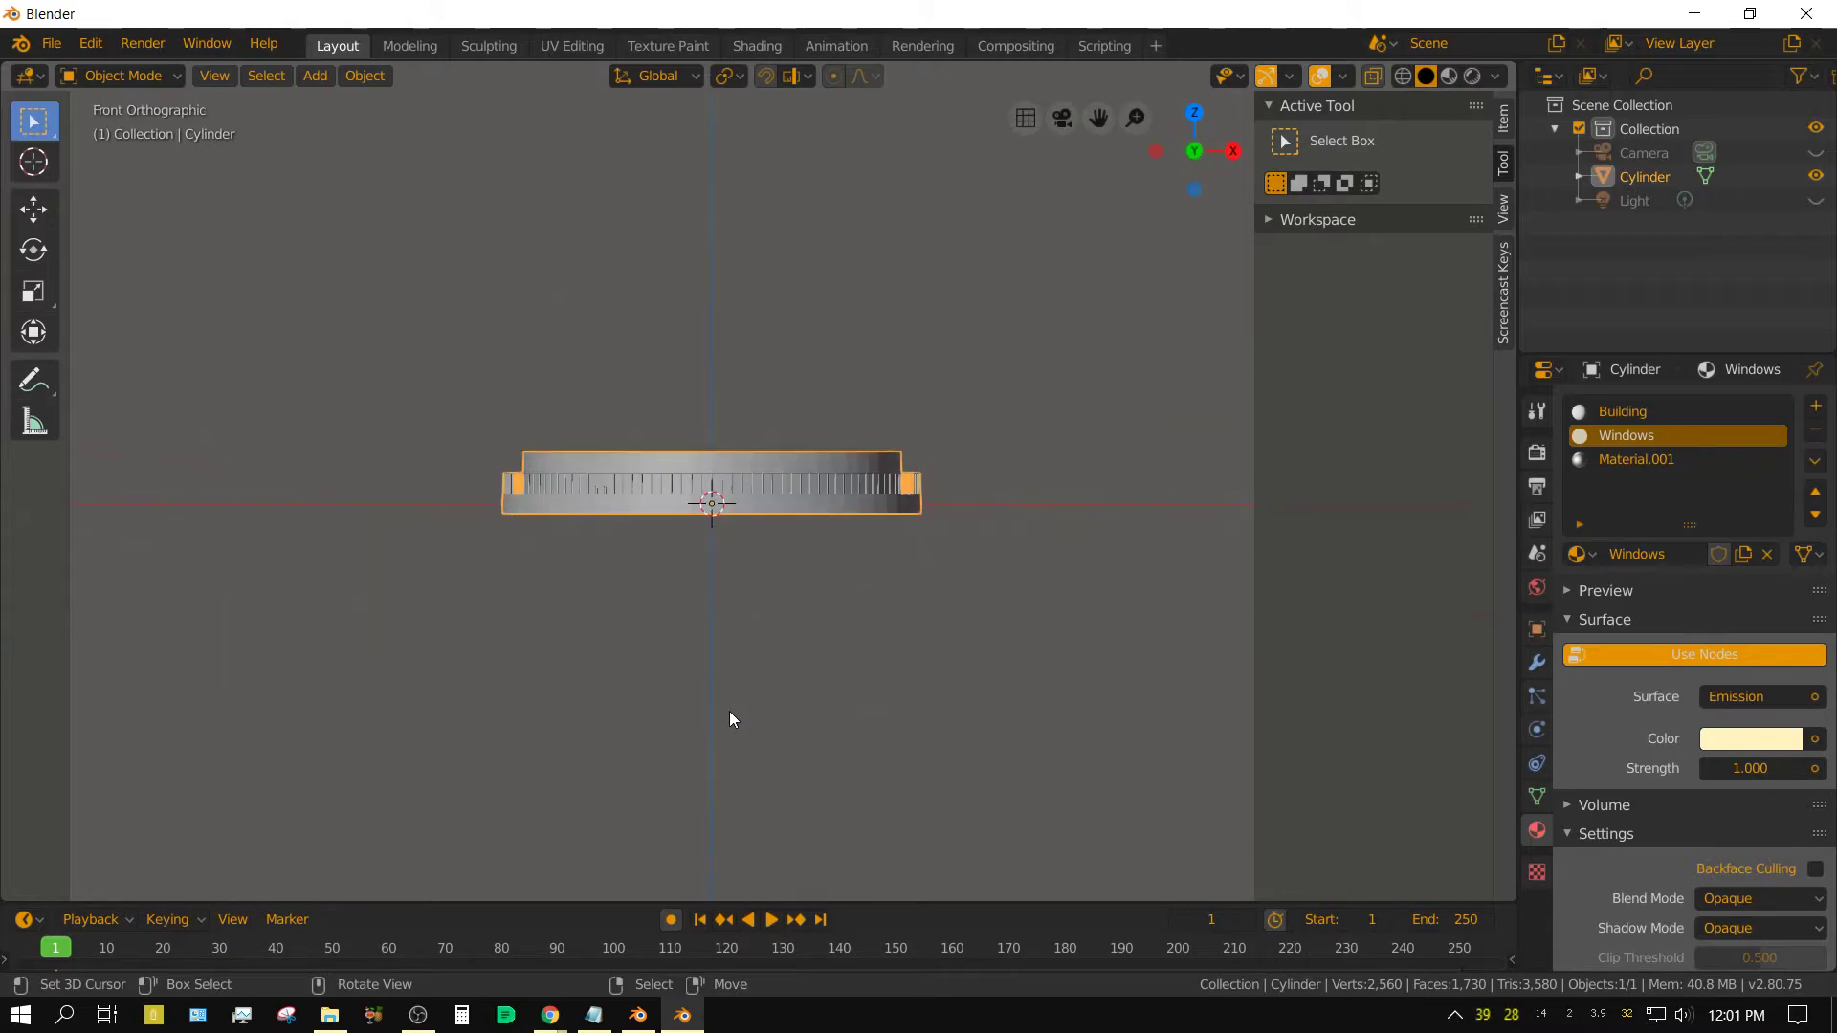
scroll(738, 689, down, 4)
shift+middle_drag(758, 616, 730, 815)
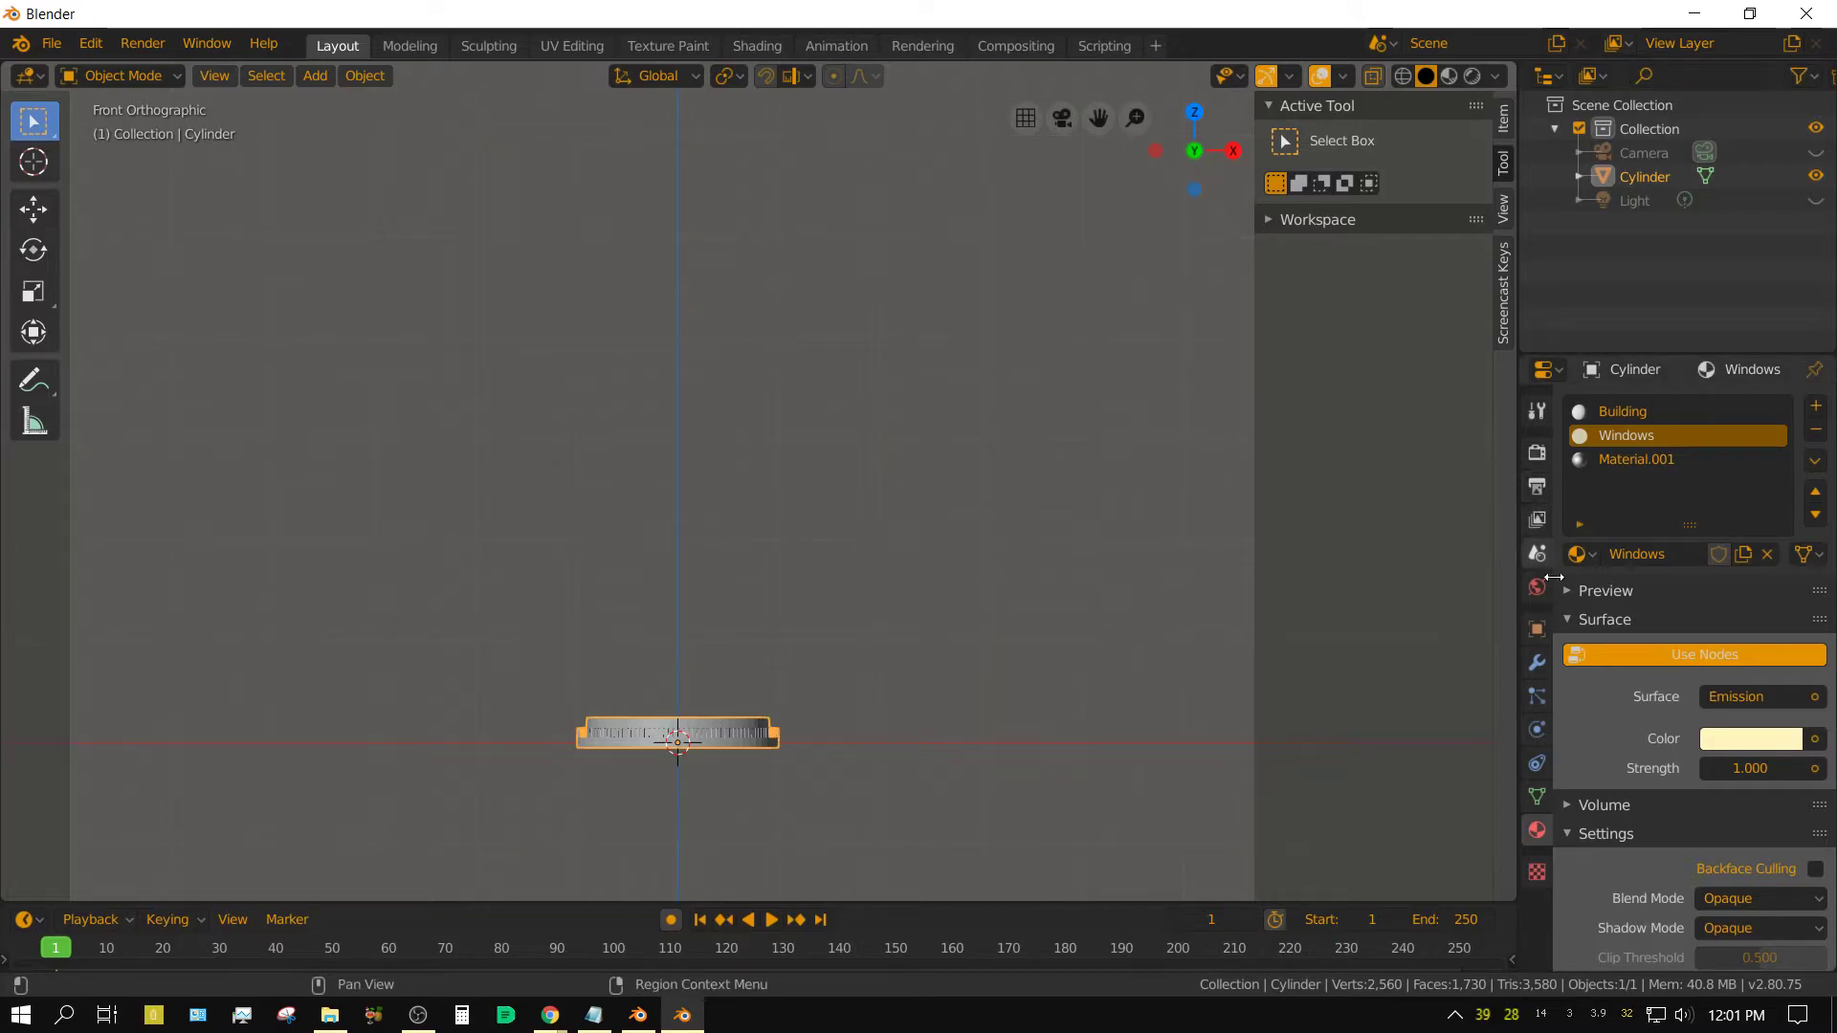
Add an Array modifier with relative offset X 0, Z 1 and count 50
click(1537, 662)
click(1631, 410)
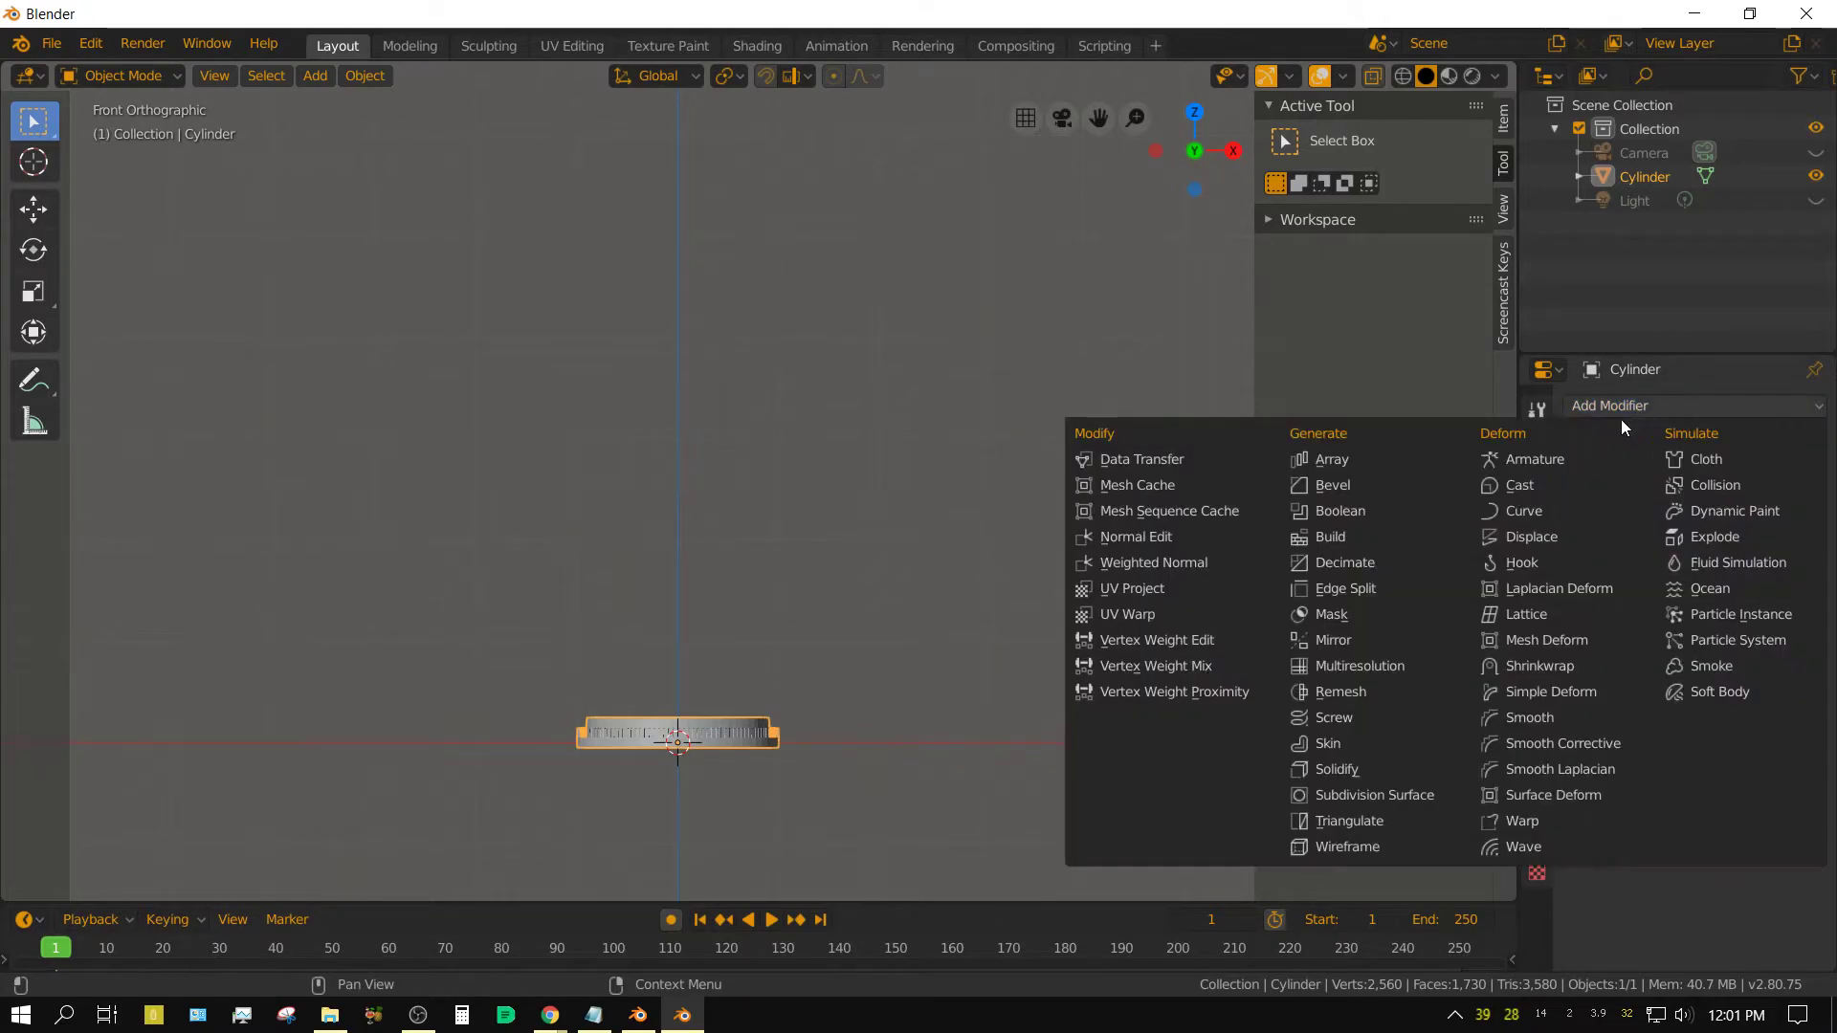
click(1359, 467)
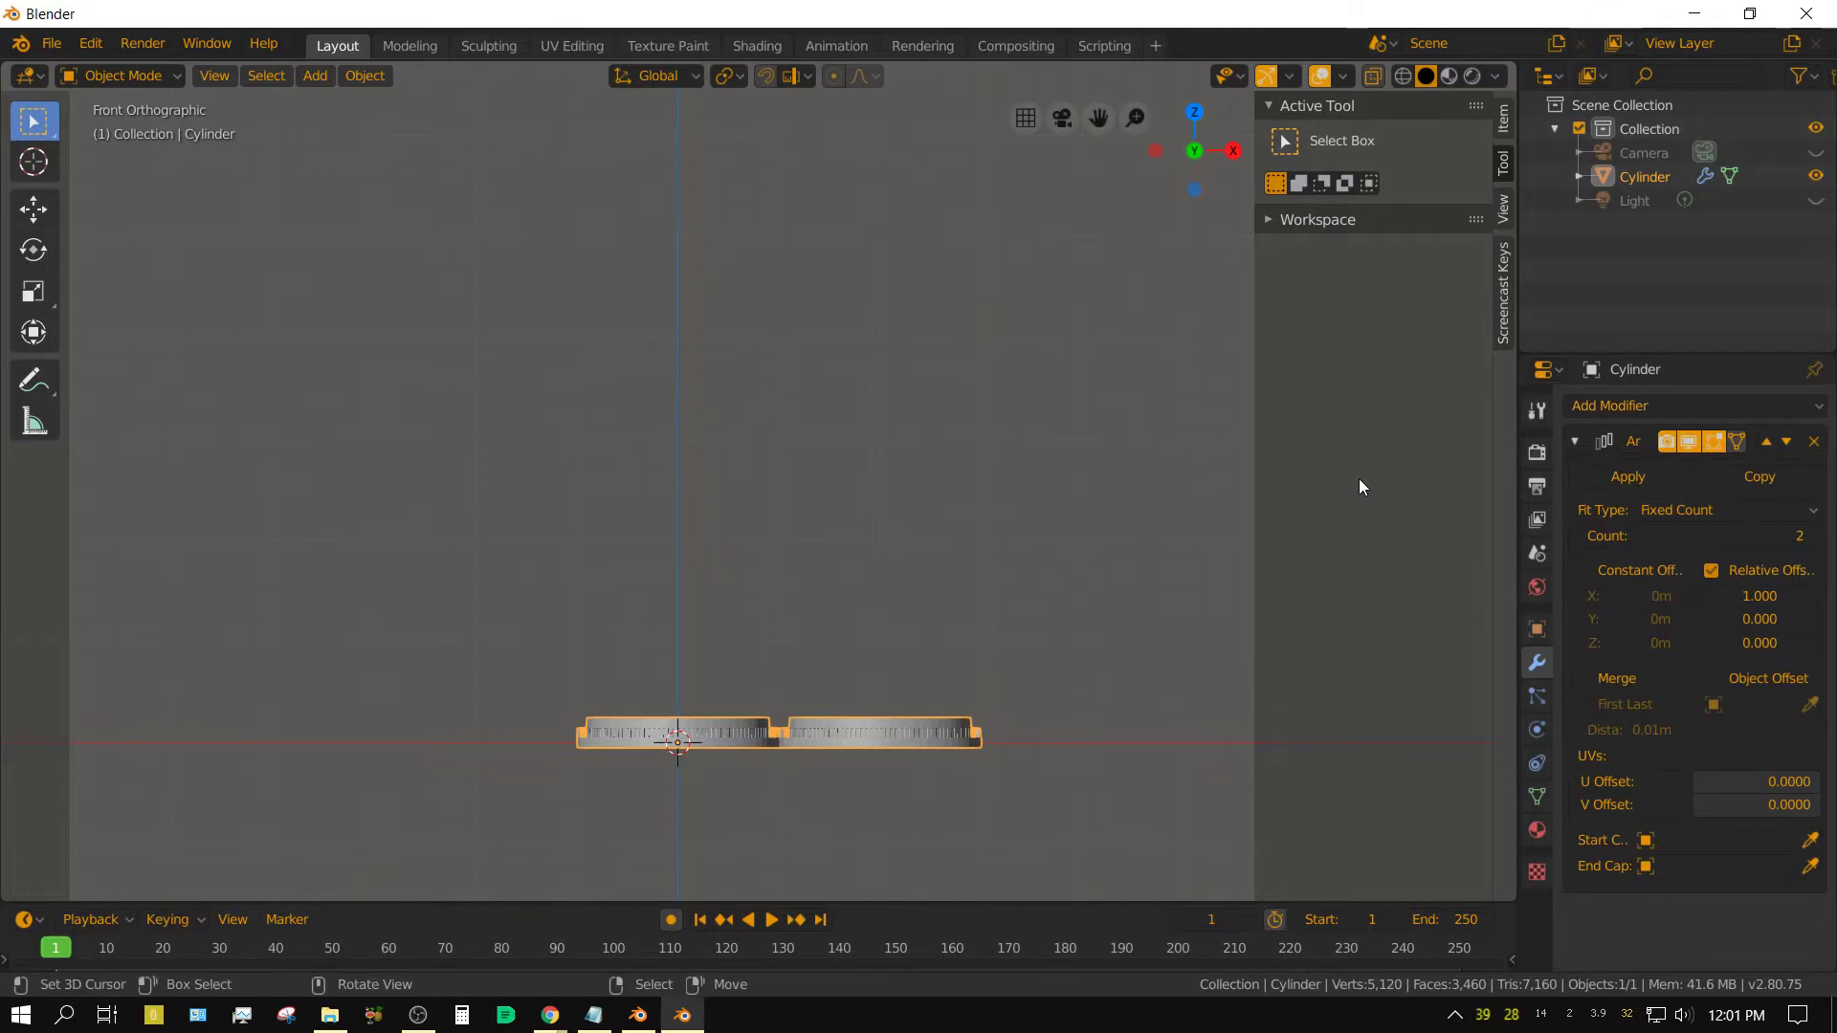
click(1788, 595)
text(0)
key(Return)
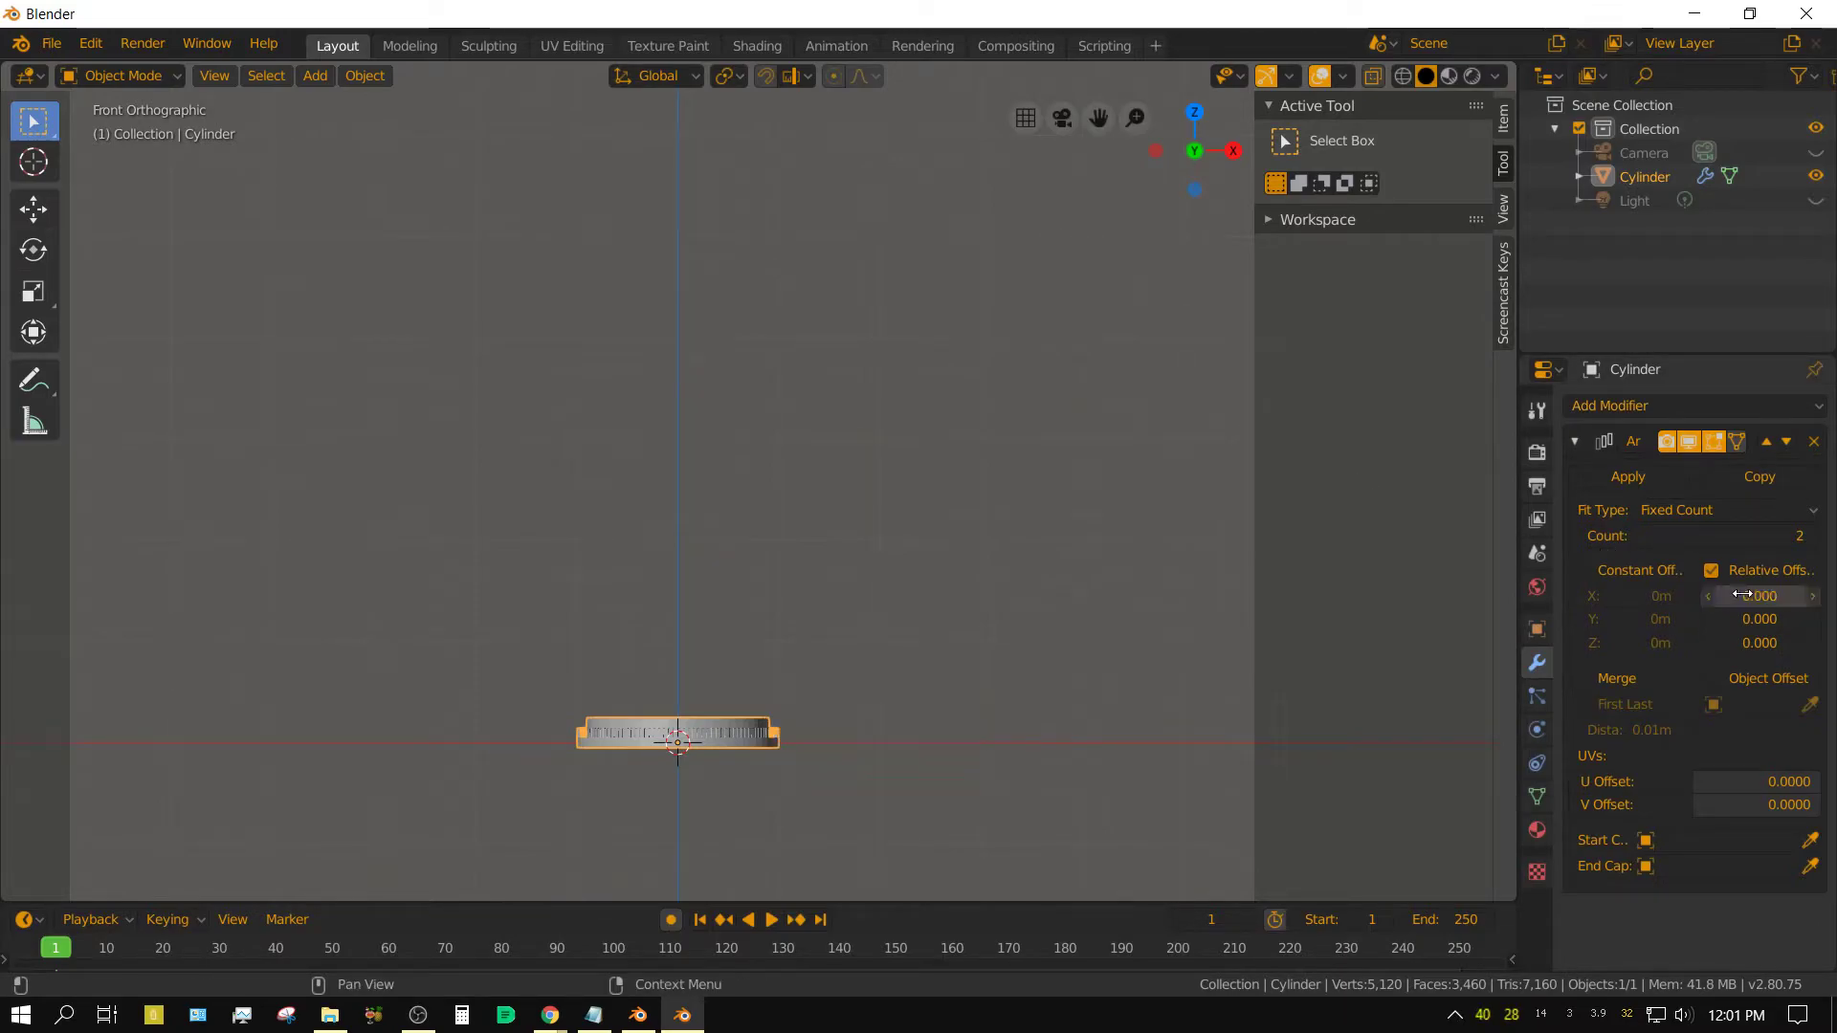
click(1734, 644)
text(1)
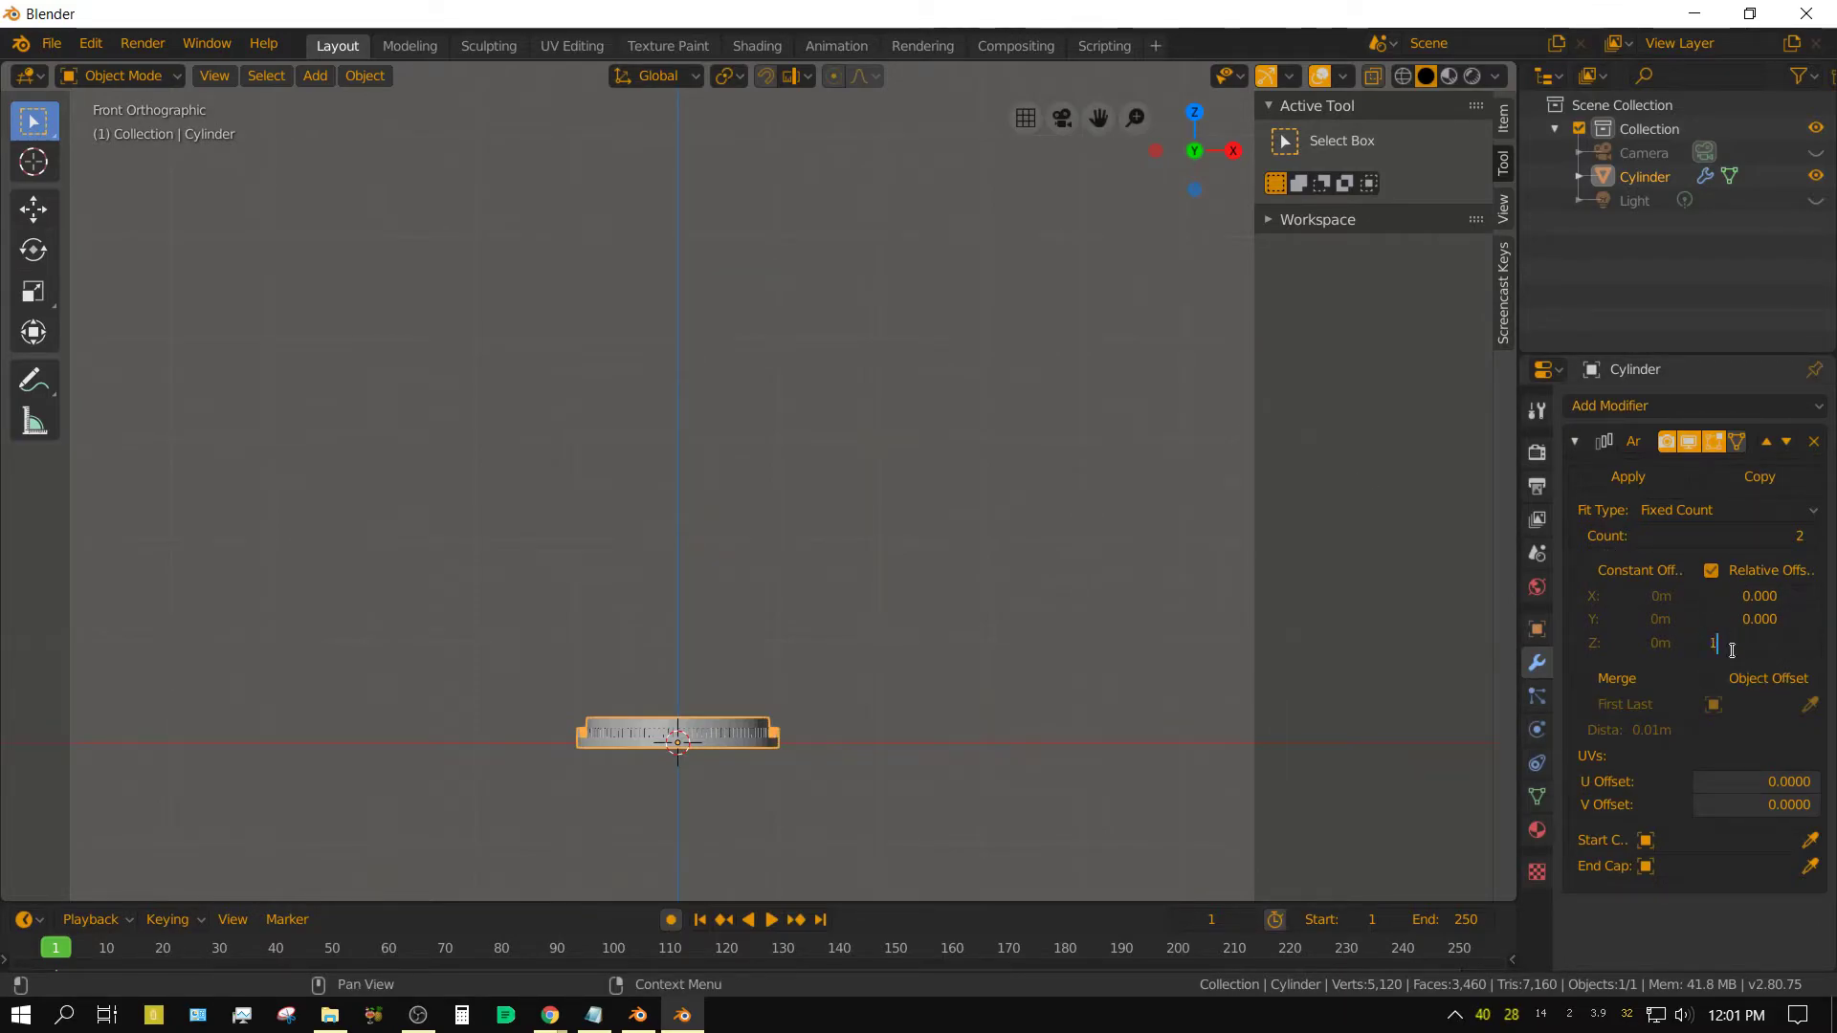
key(Return)
click(1750, 538)
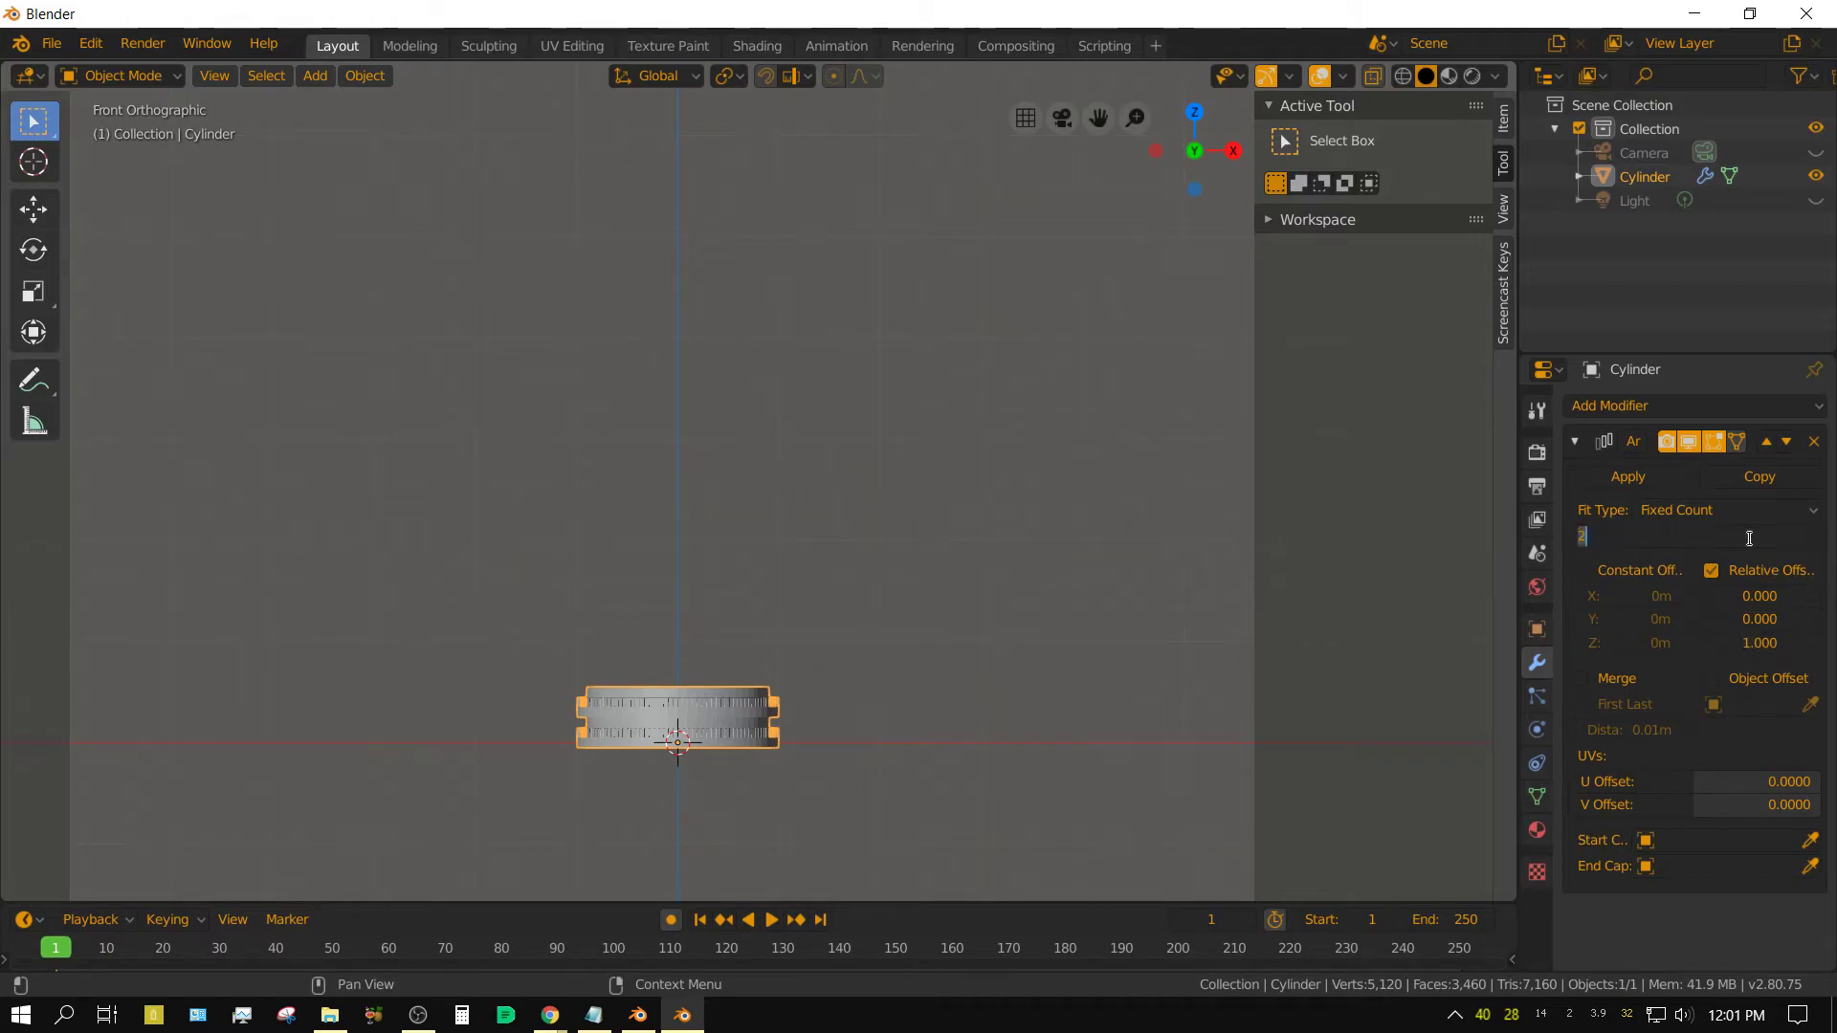
text(50)
key(Return)
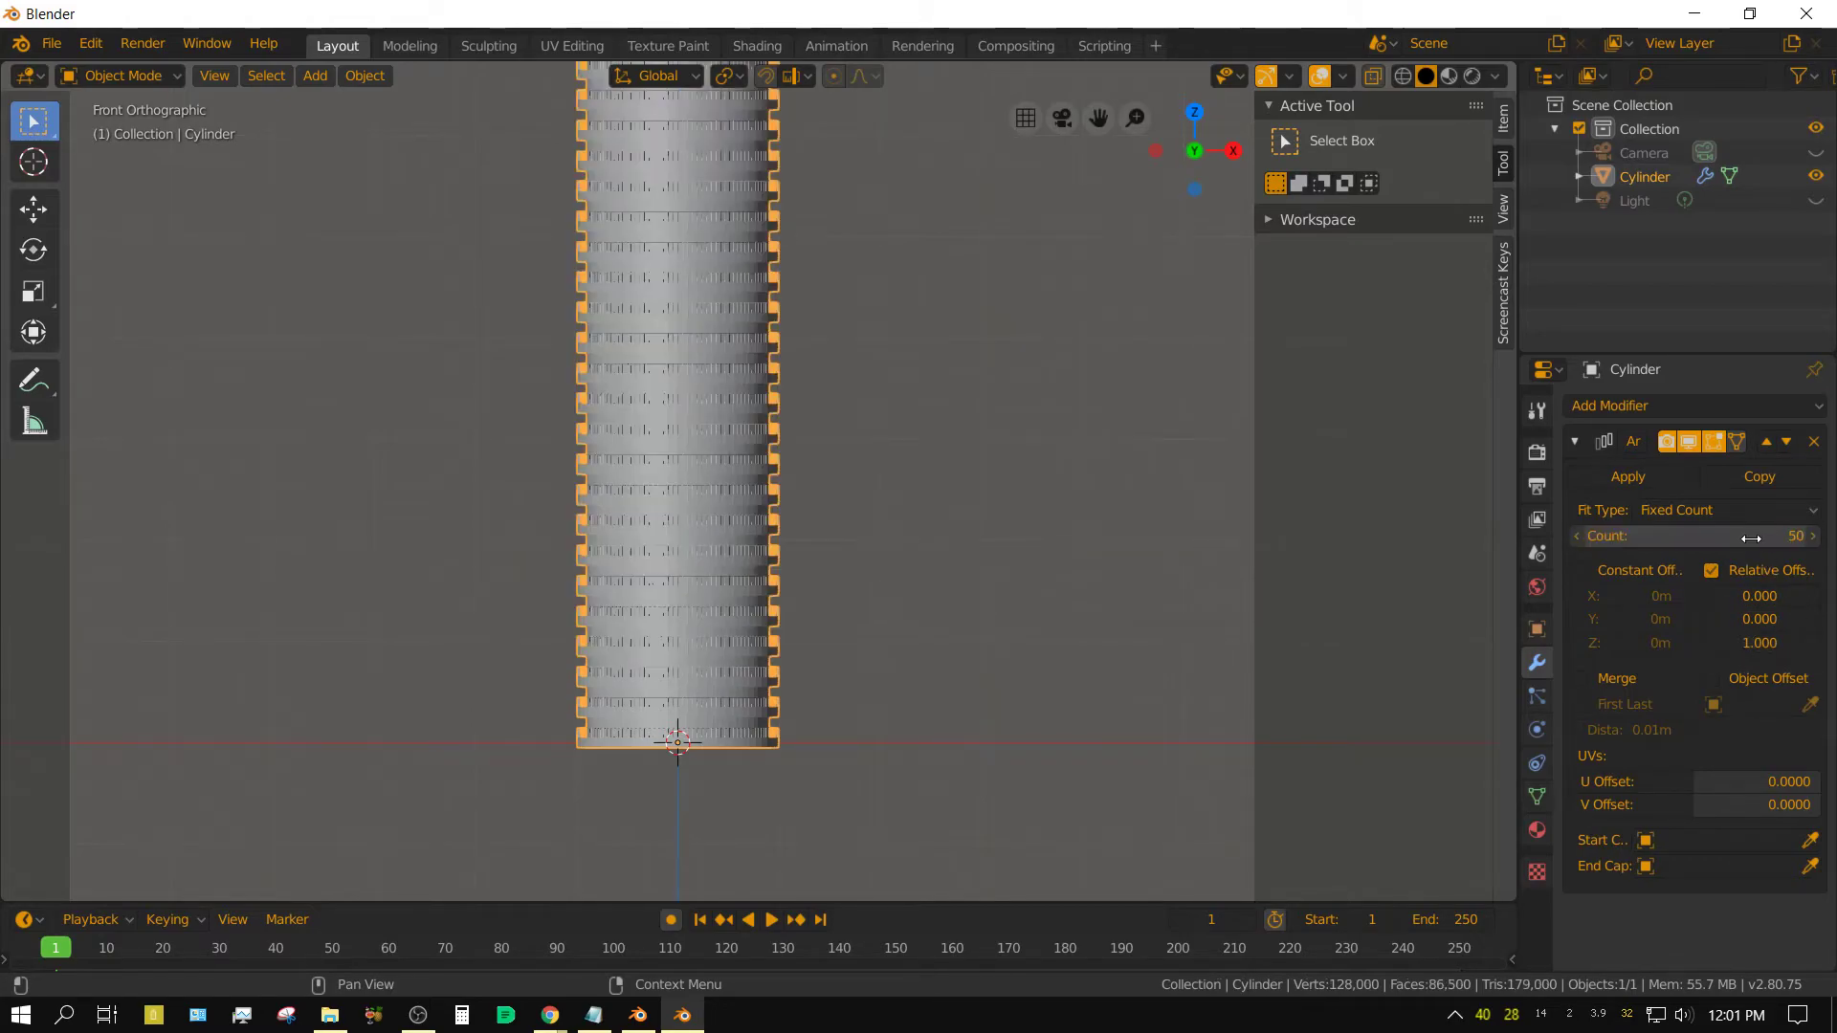
scroll(946, 583, down, 4)
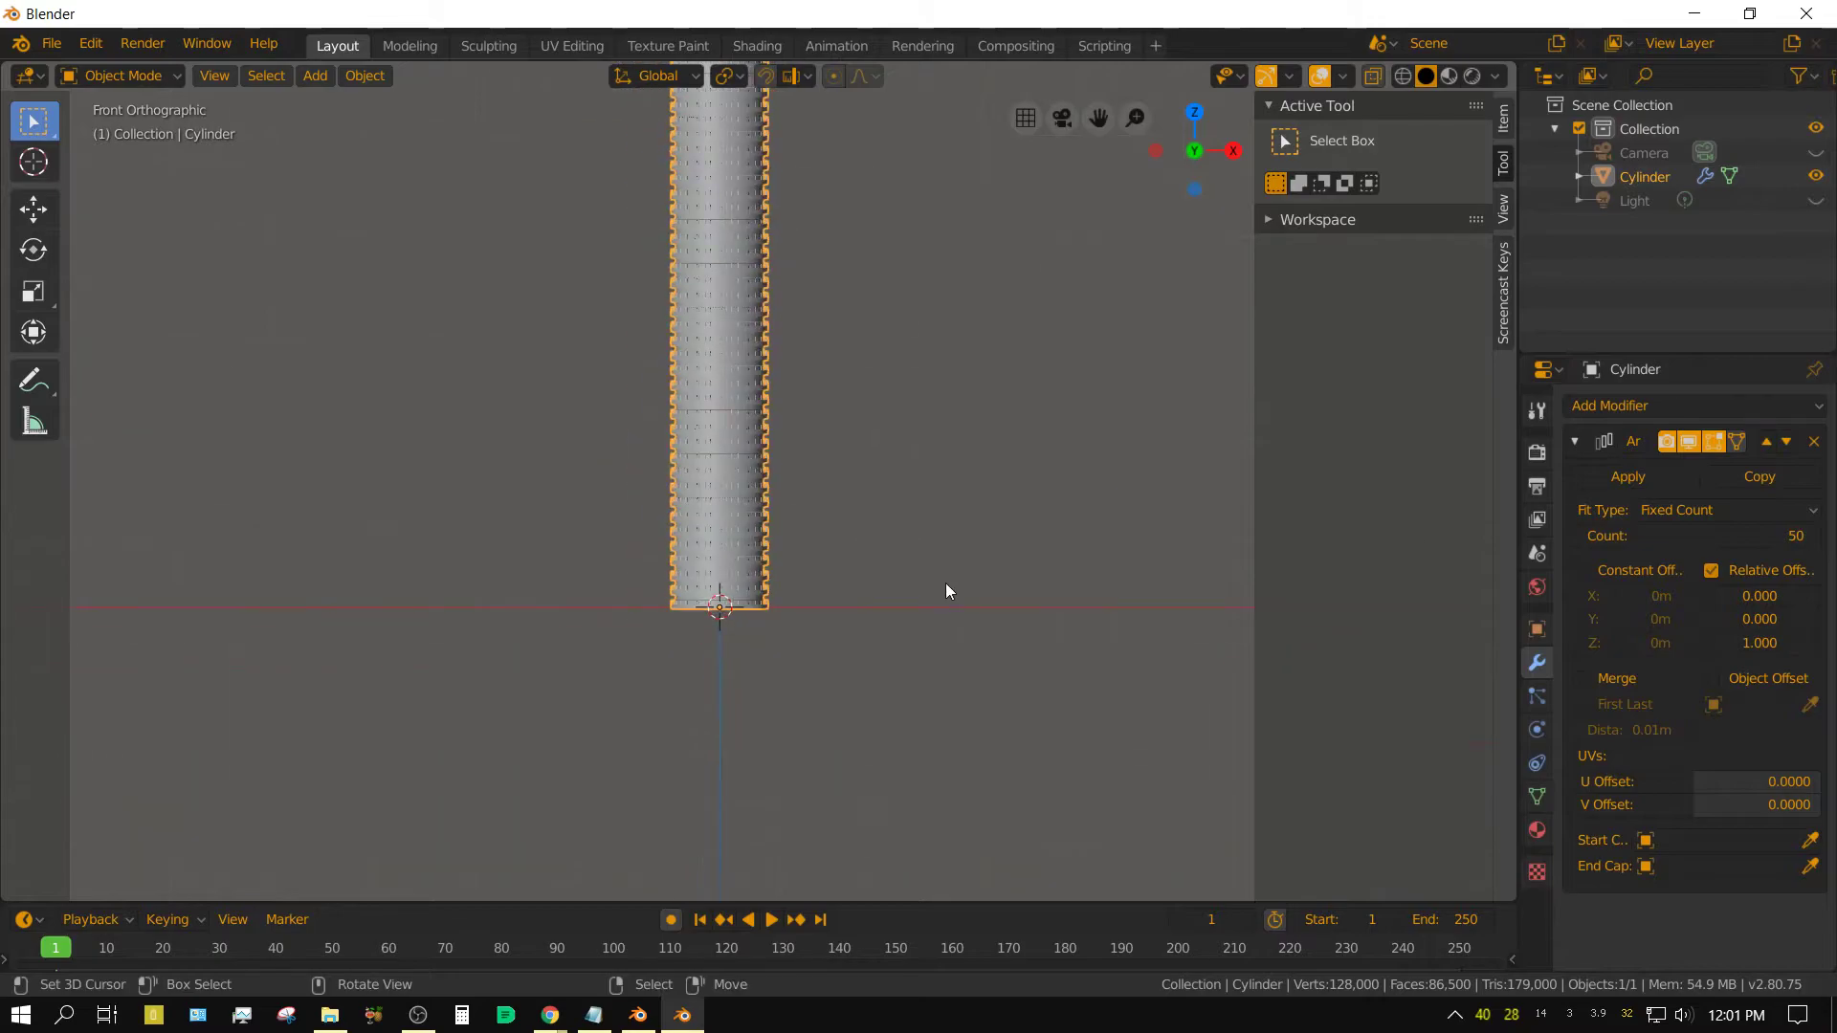
Add a plane and scale it up into a wide ground under the tower
shift+scroll(896, 528, up, 3)
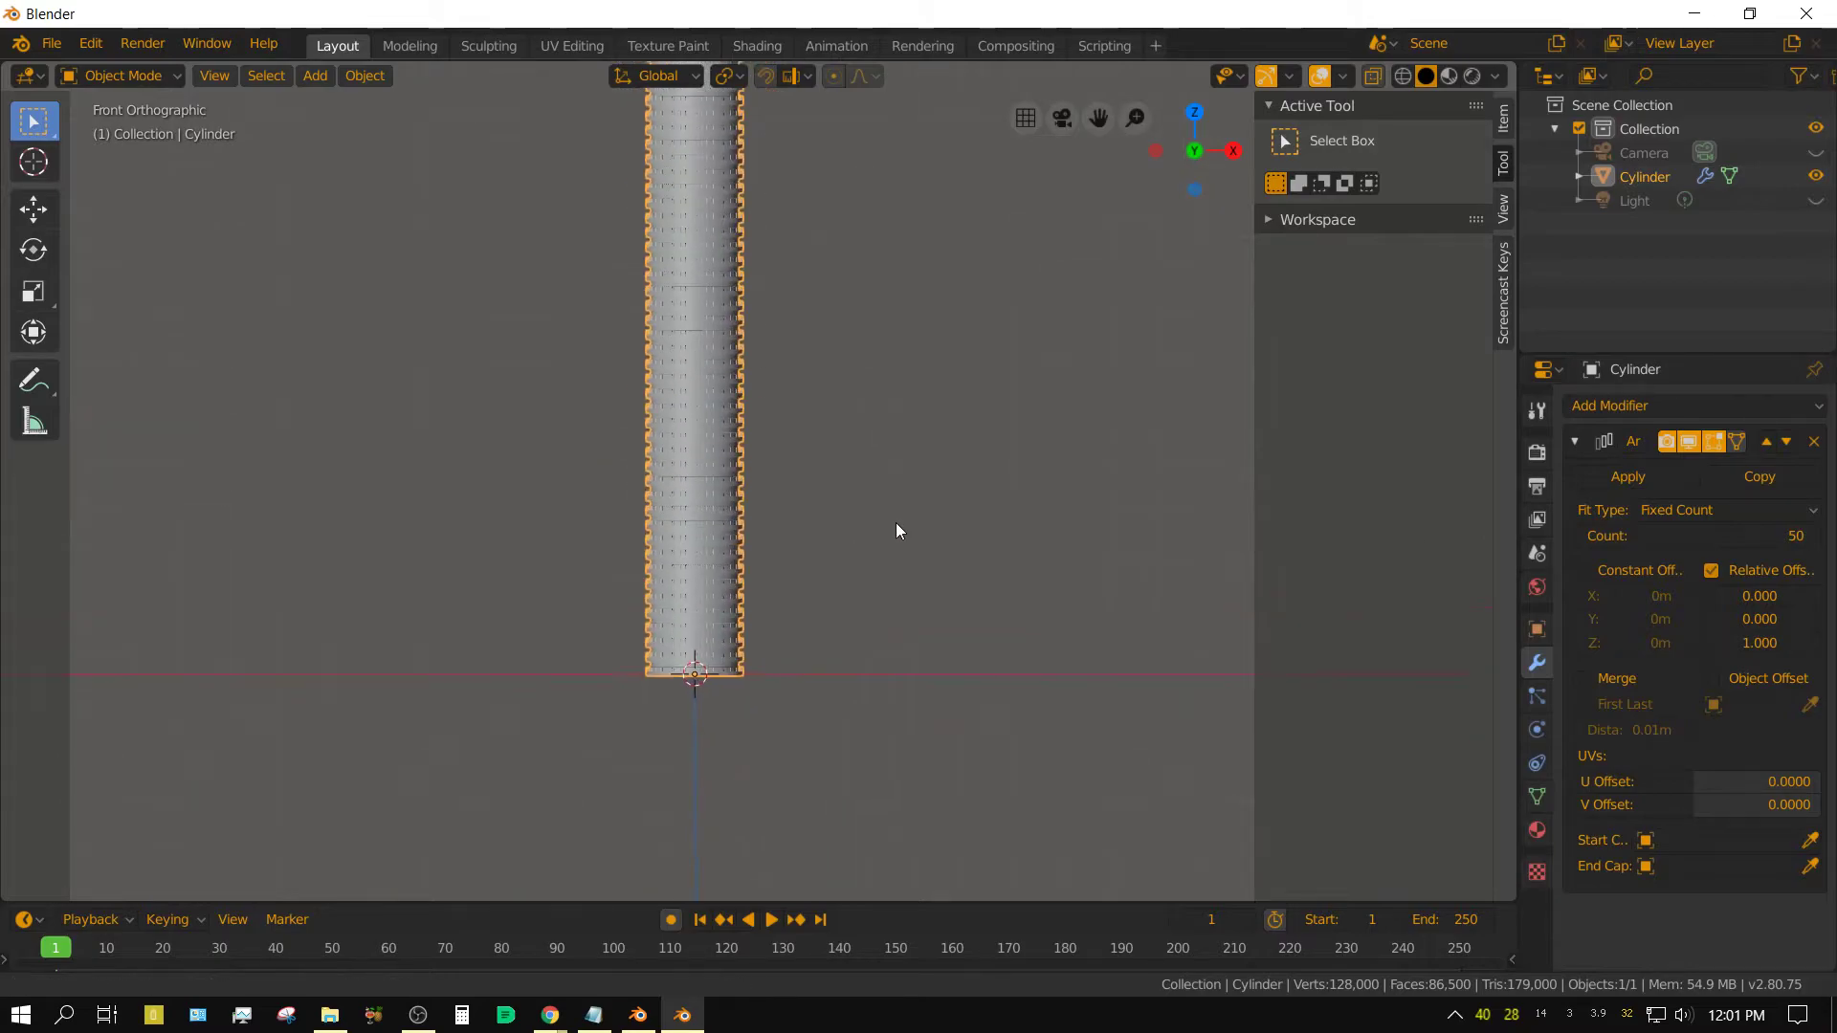
click(314, 76)
mouse_move(450, 101)
click(536, 103)
key(s)
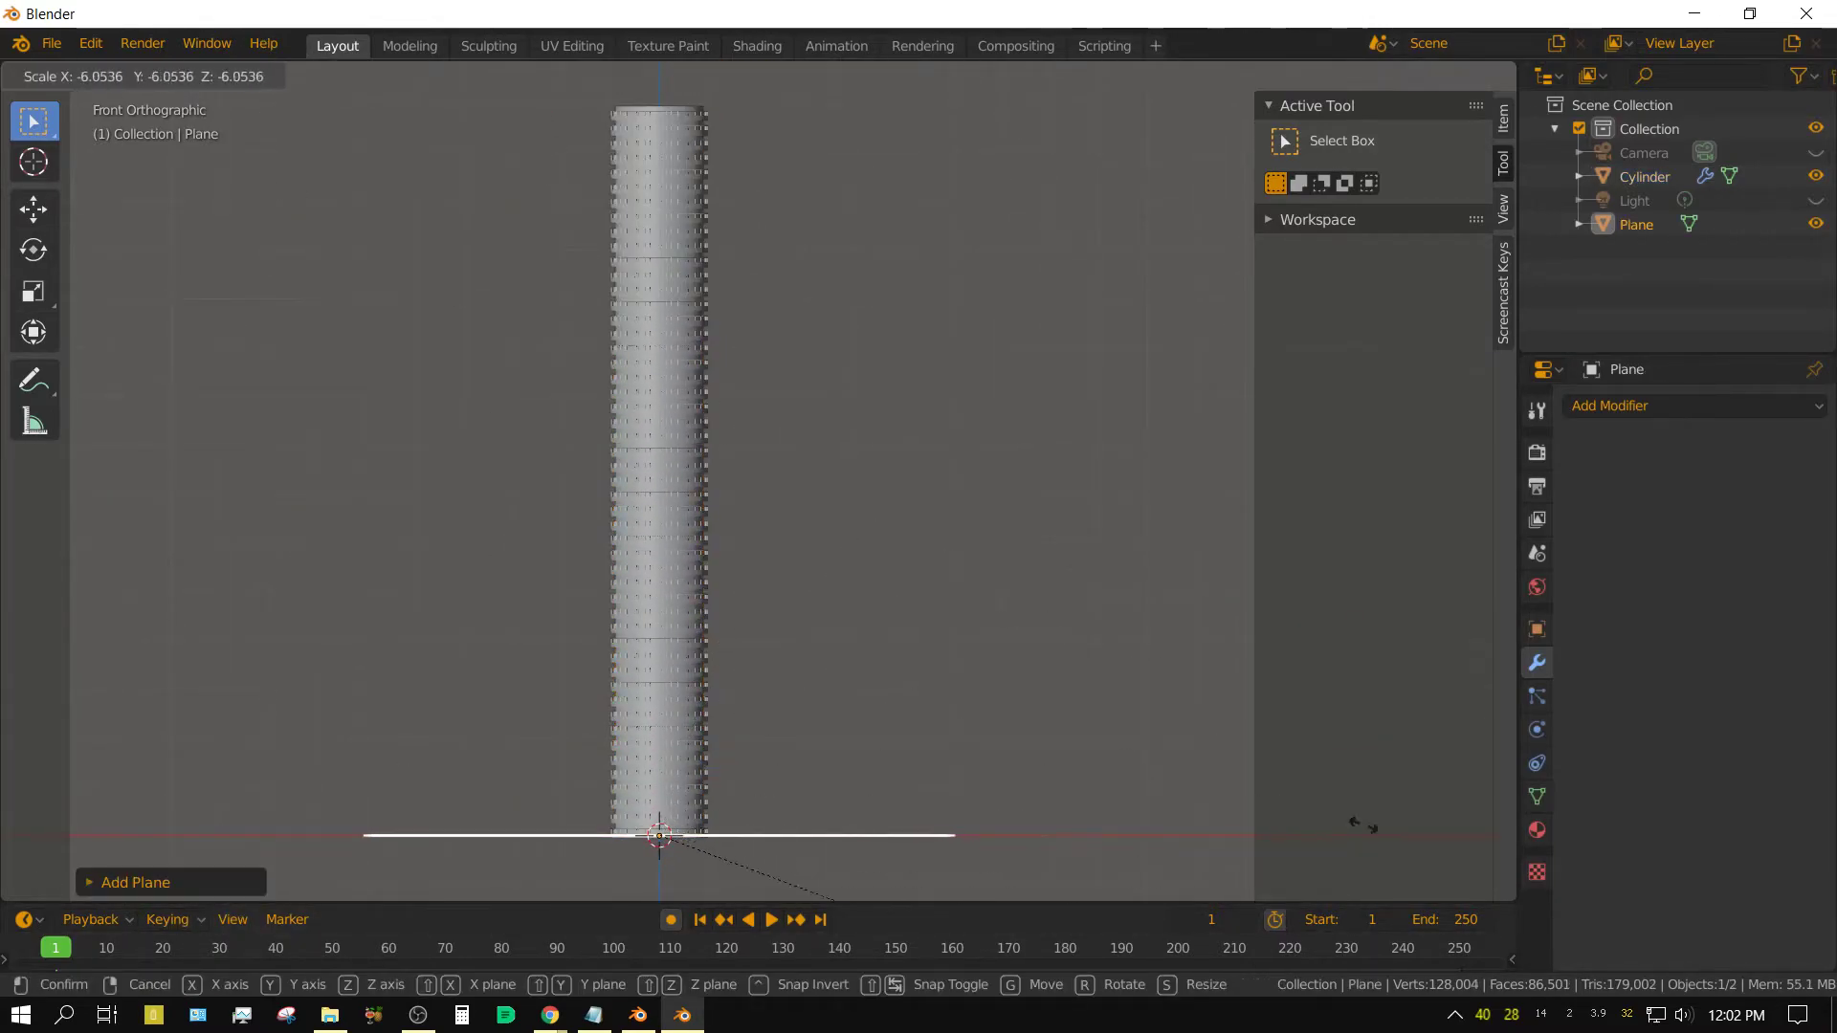
click(1052, 287)
Unhide and select the camera, then view through it with Numpad 0
click(1815, 153)
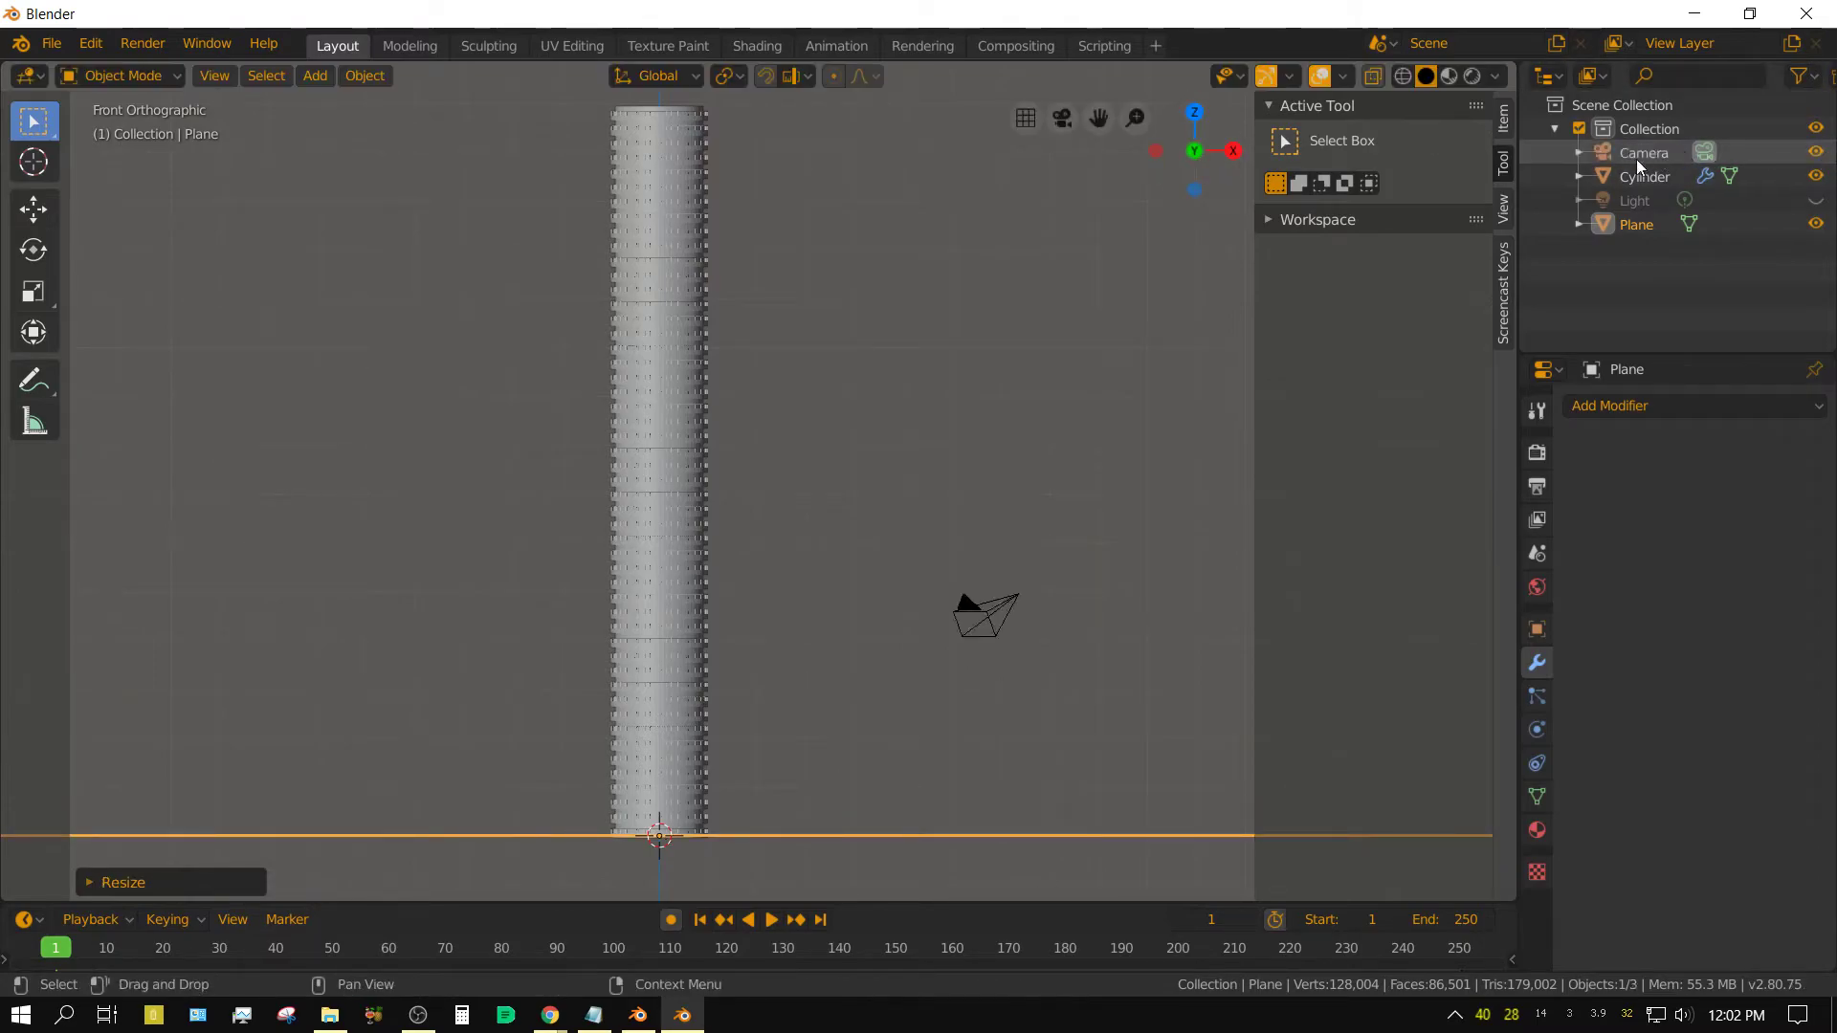
click(1636, 159)
key(KP_0)
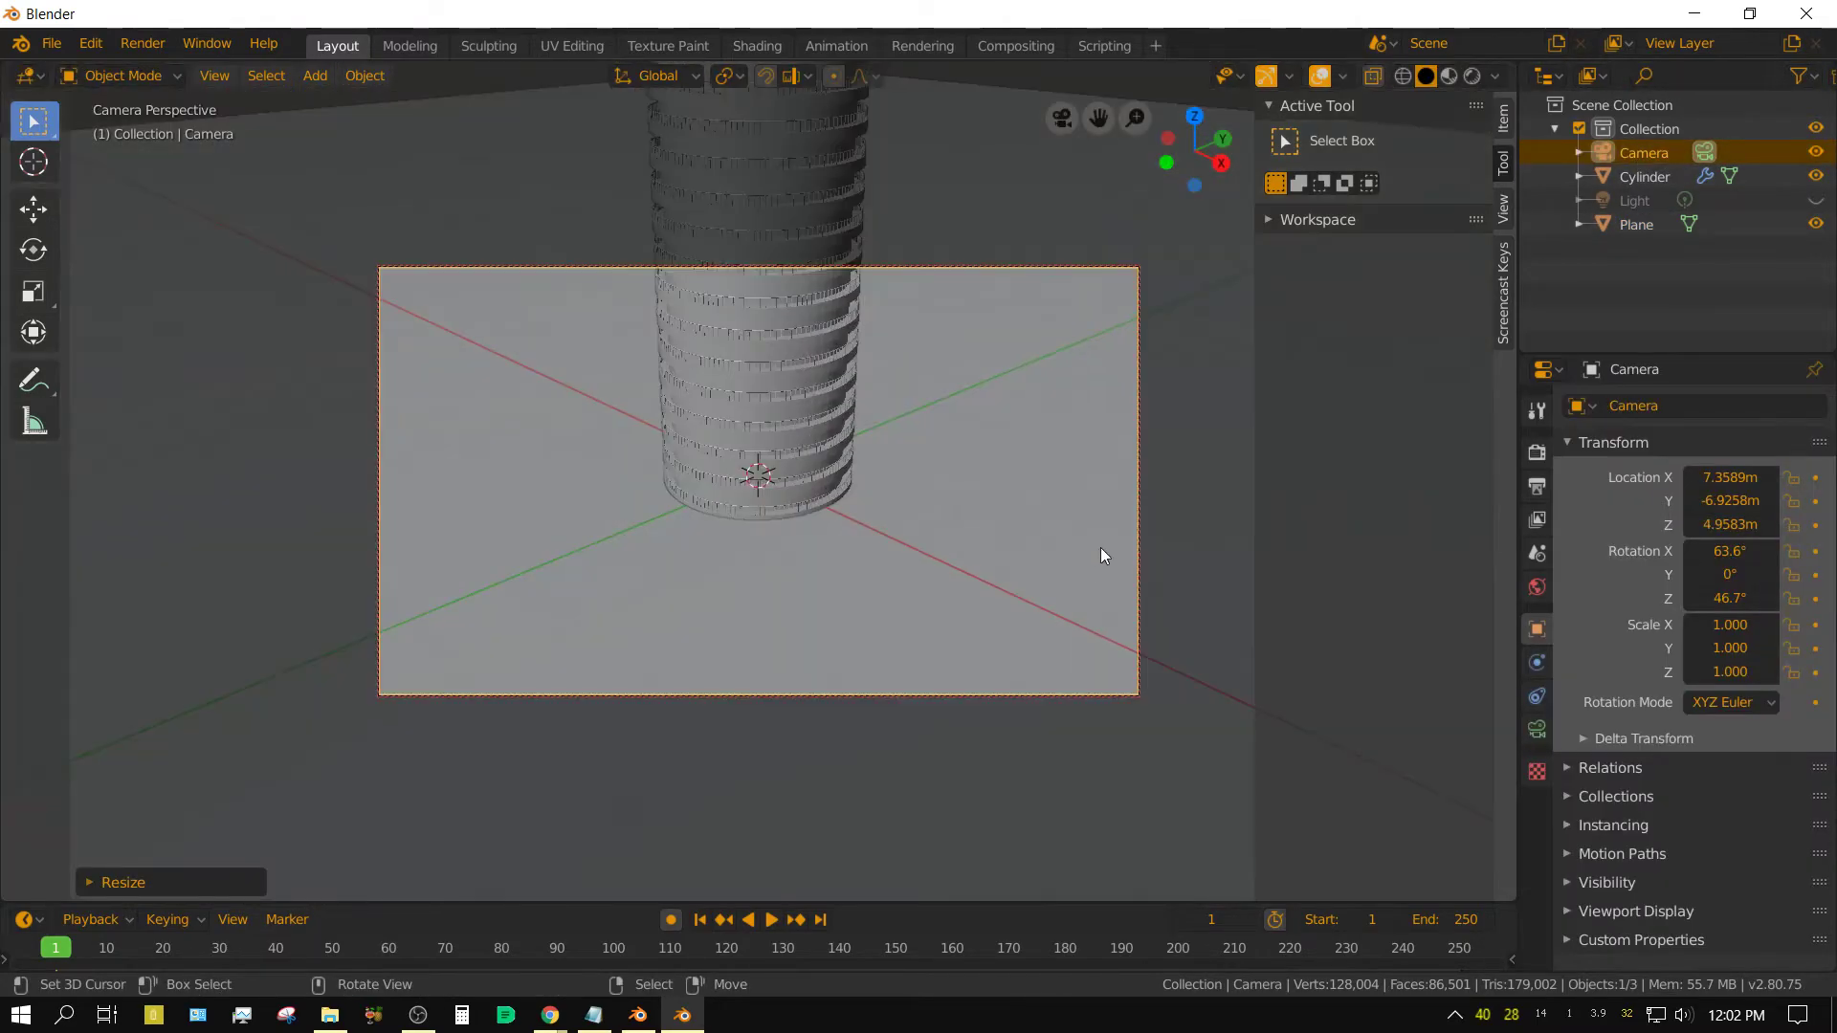
middle_drag(1042, 448, 715, 626)
scroll(716, 626, down, 3)
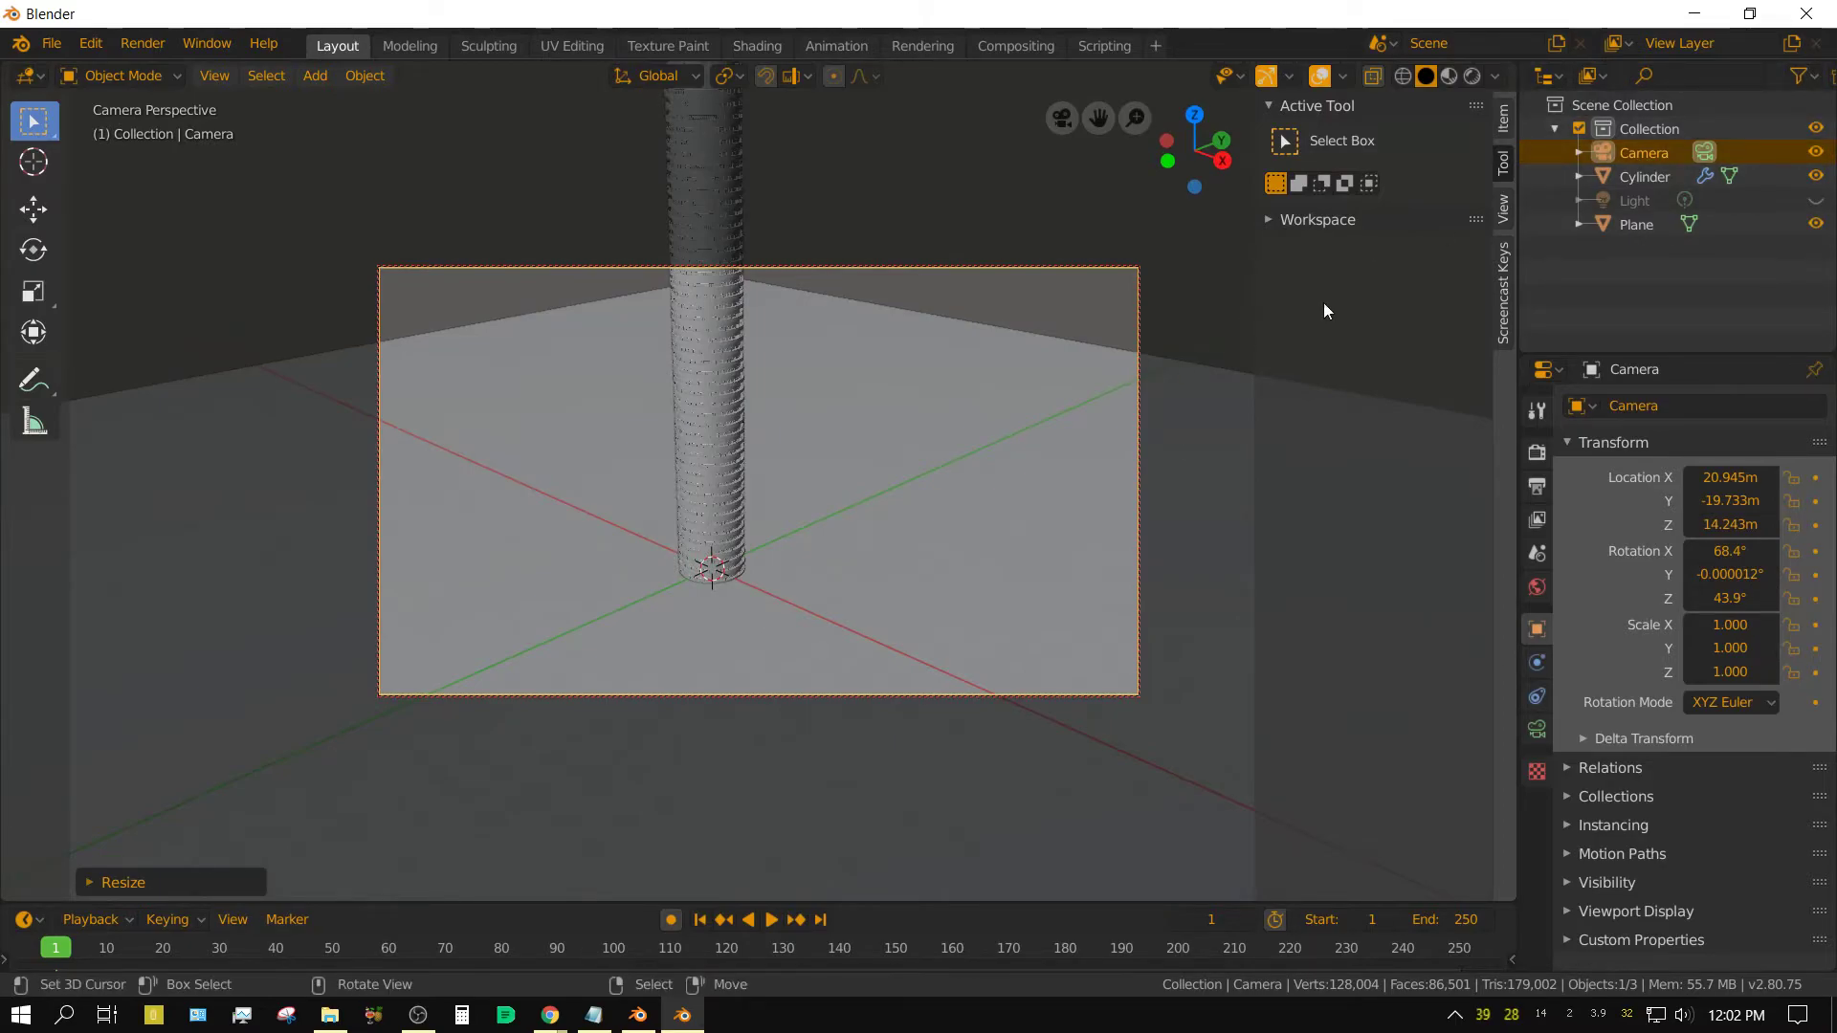
Switch to Rendered shading and position the camera close to the glowing tower
click(1473, 76)
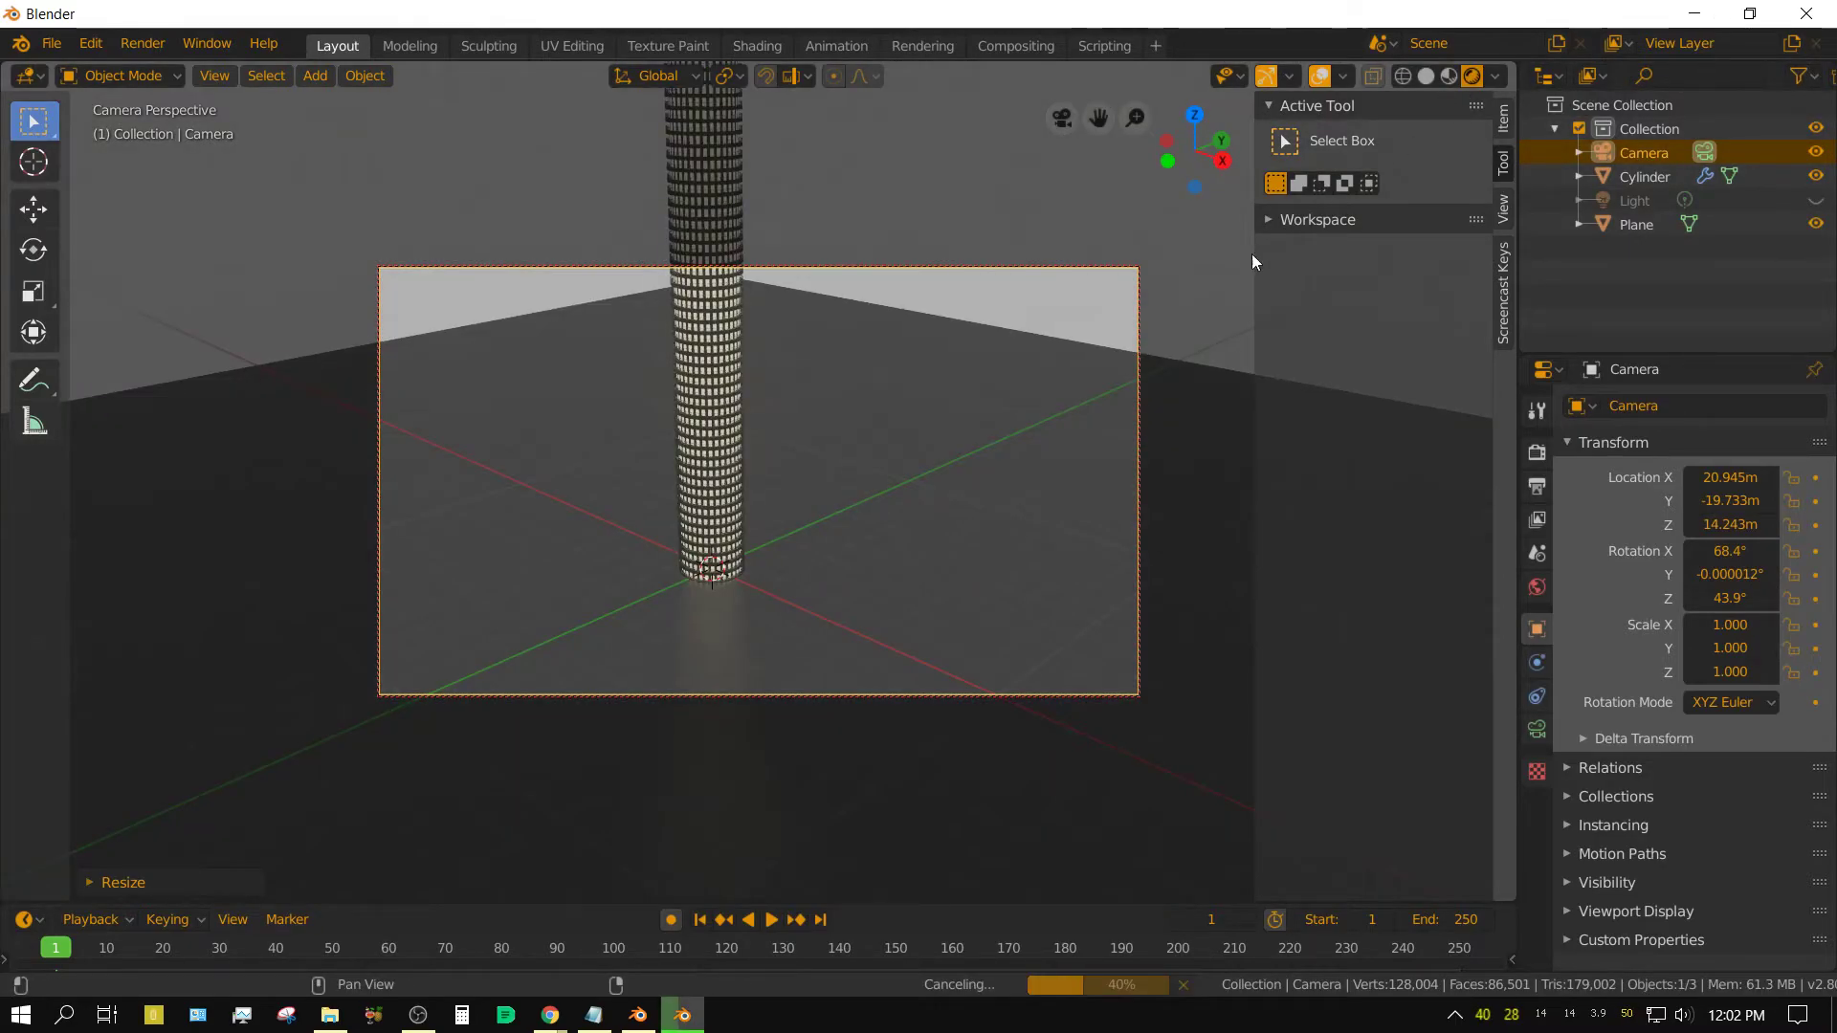
middle_drag(846, 618, 877, 514)
shift+middle_drag(815, 373, 824, 373)
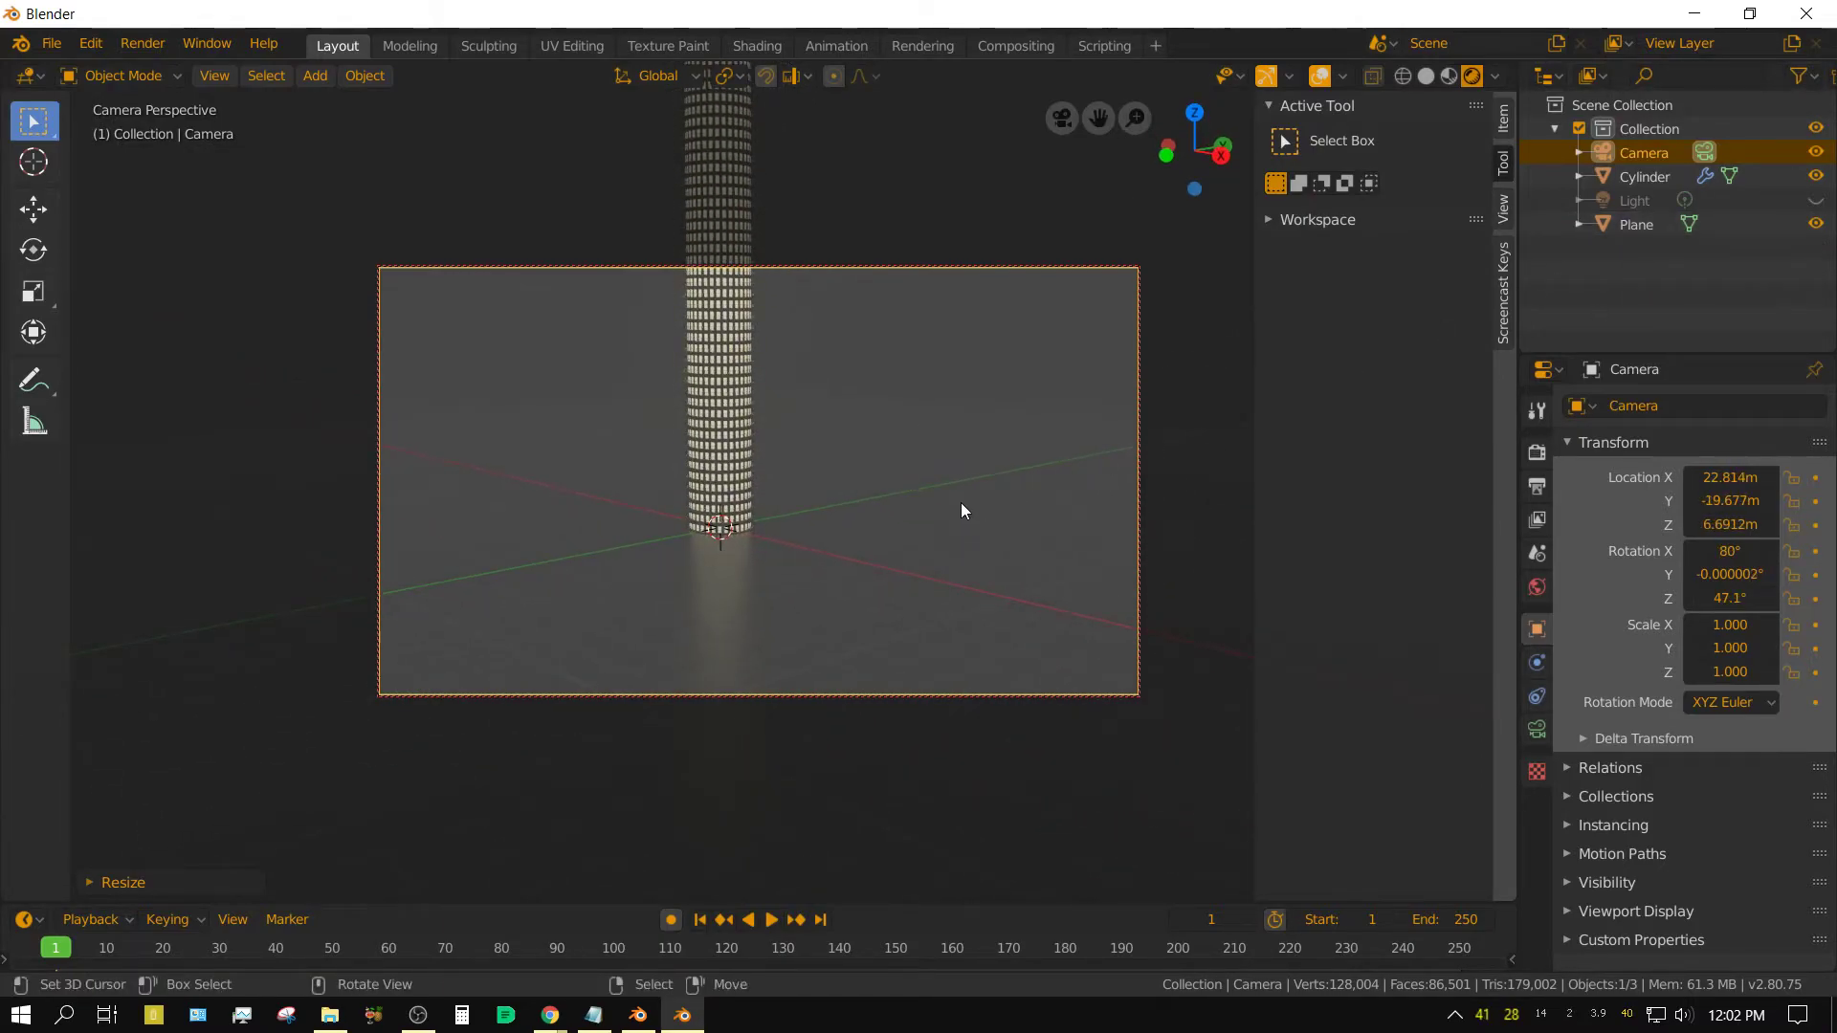
scroll(863, 511, up, 8)
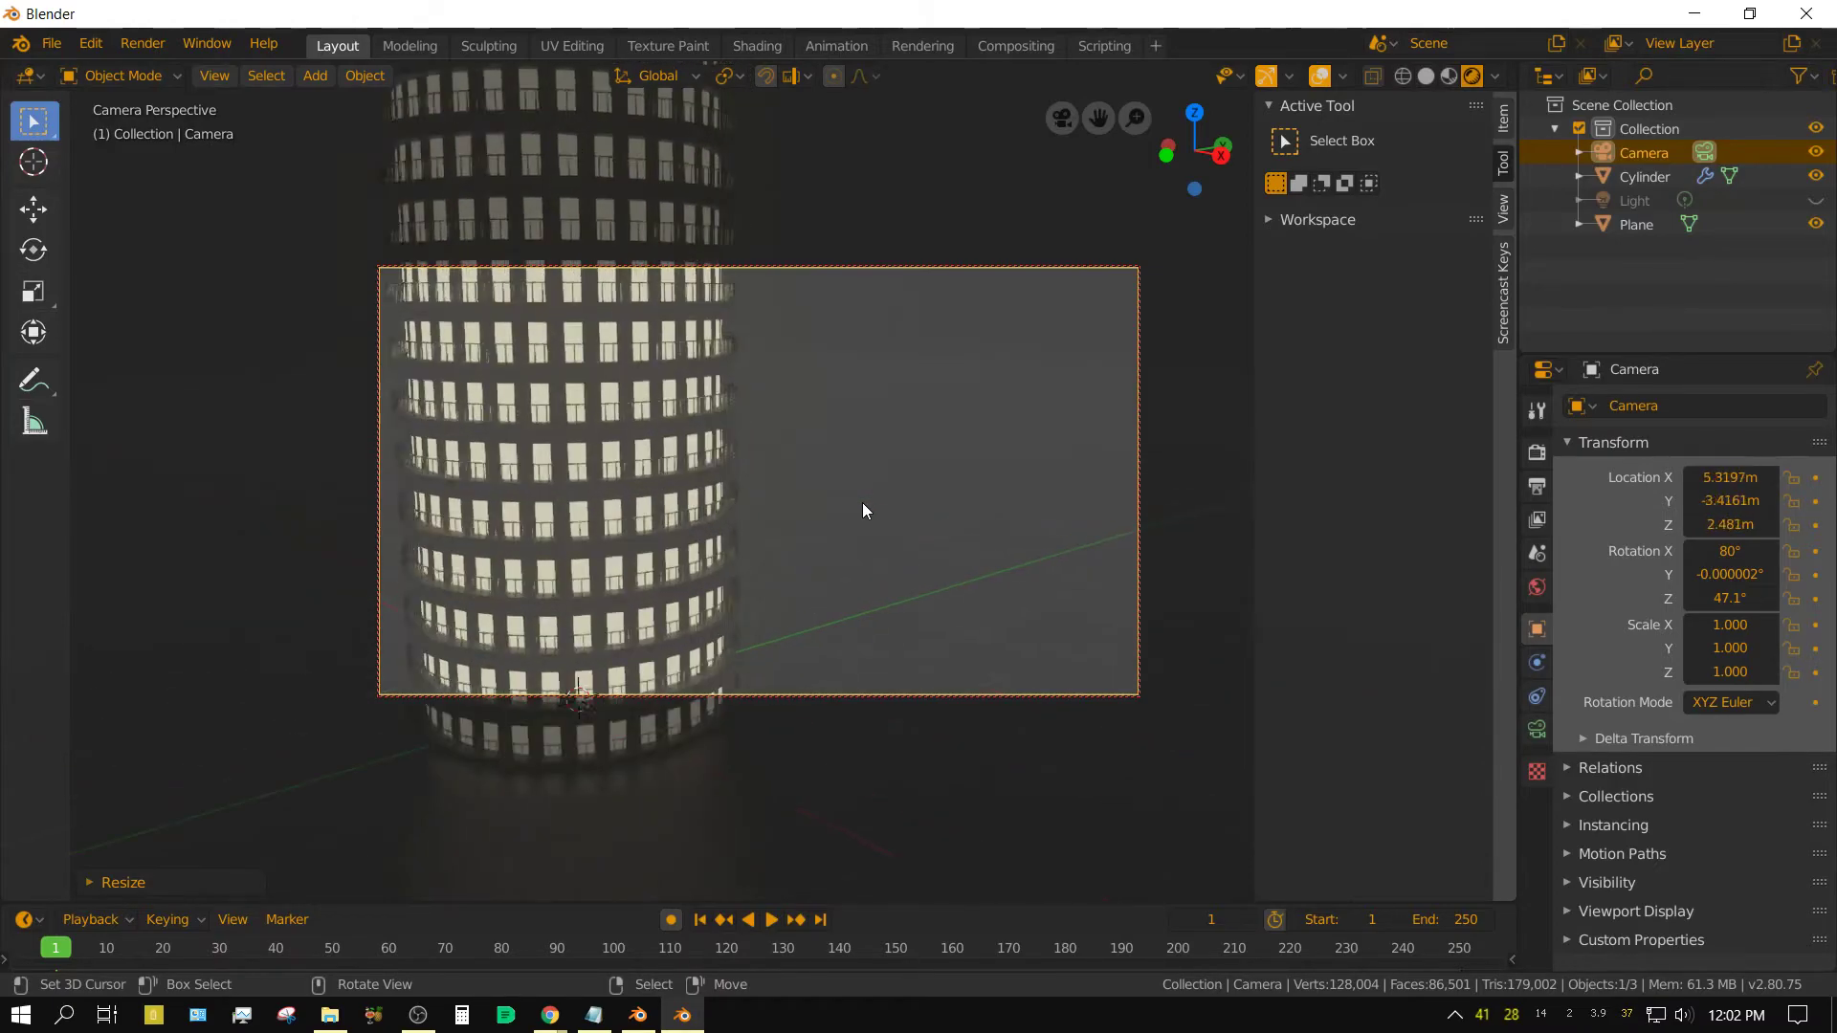
scroll(863, 507, up, 8)
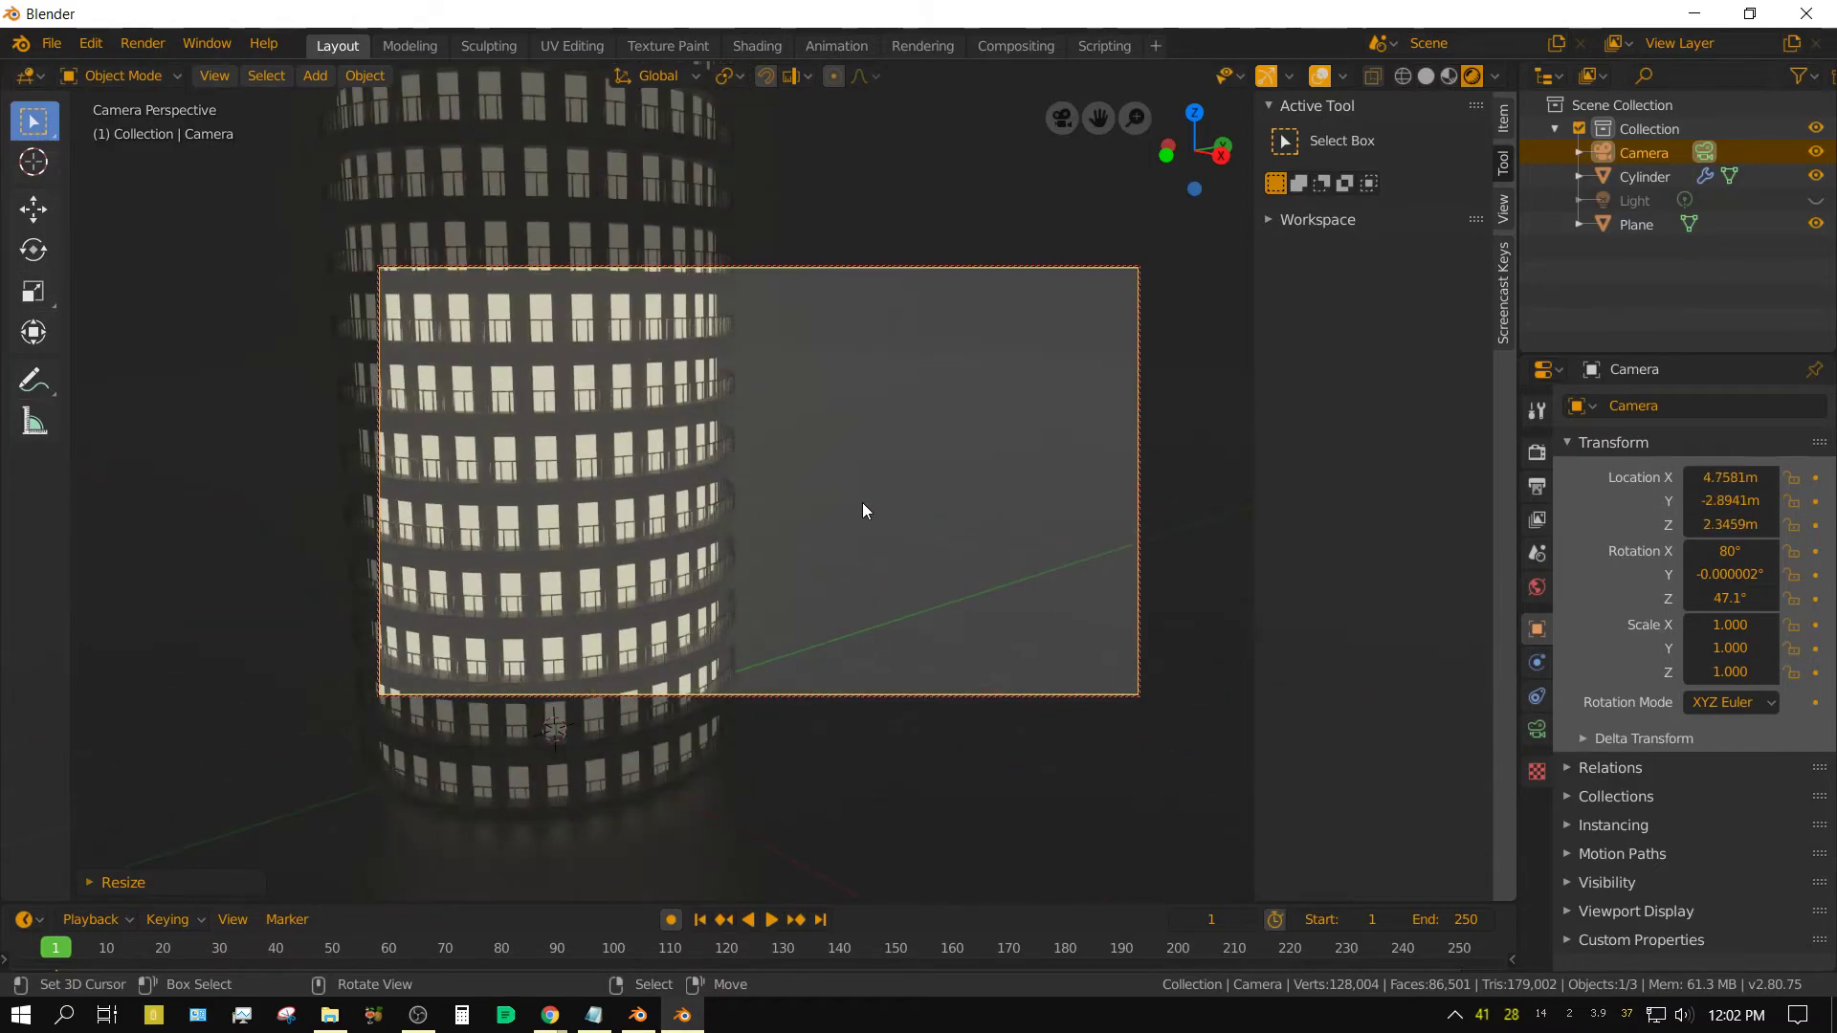
shift+middle_drag(1091, 510, 725, 405)
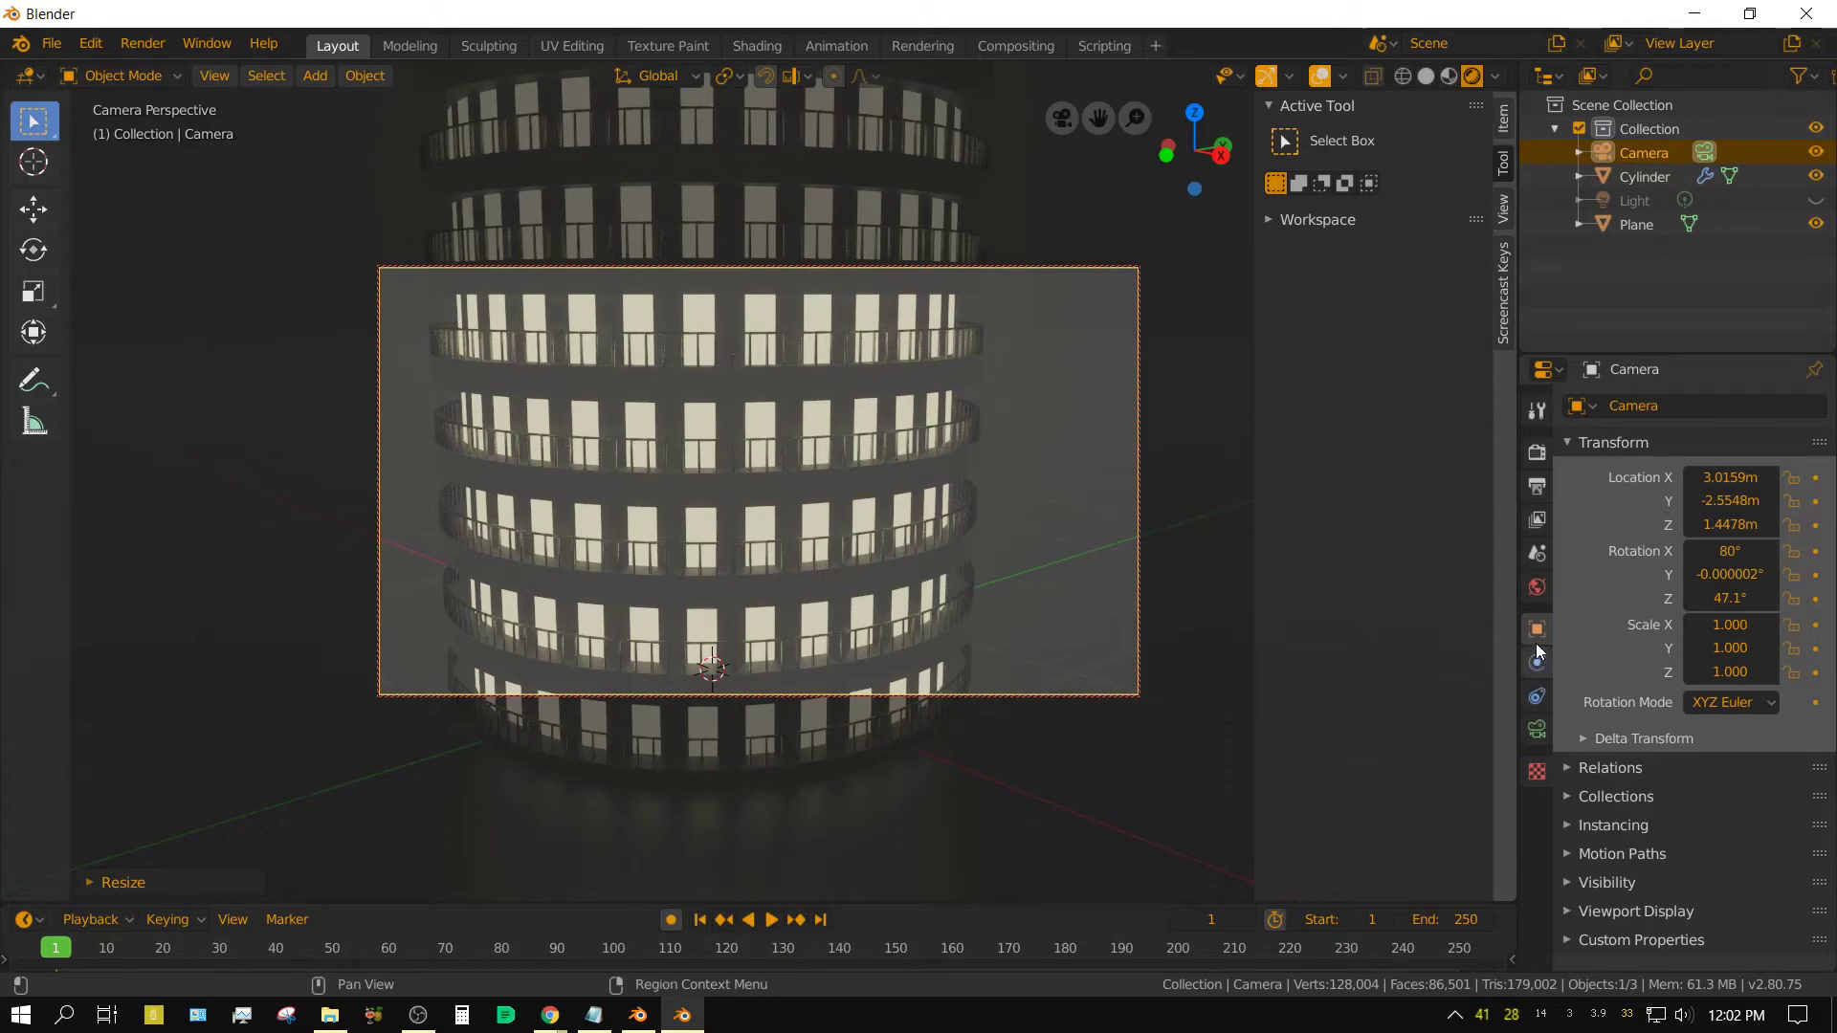
Set the World background Strength to 0.000 for a black backdrop
click(1538, 588)
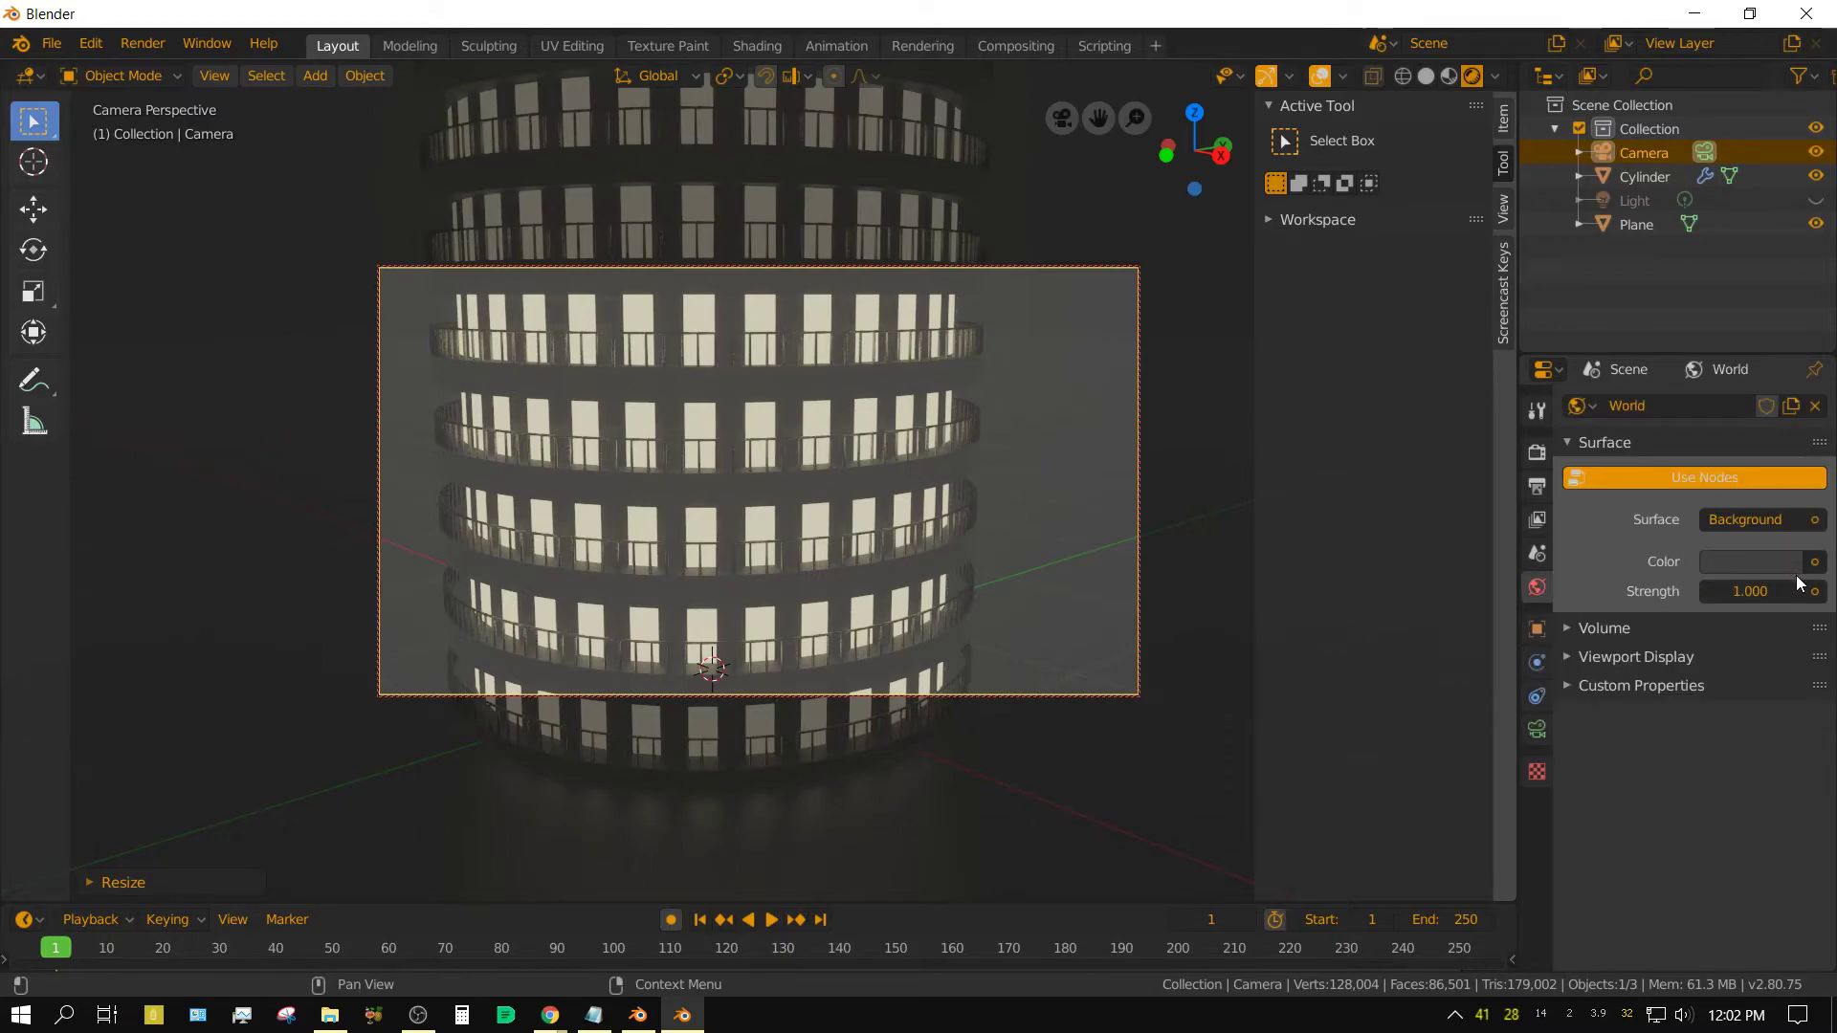
drag(1783, 593, 1712, 593)
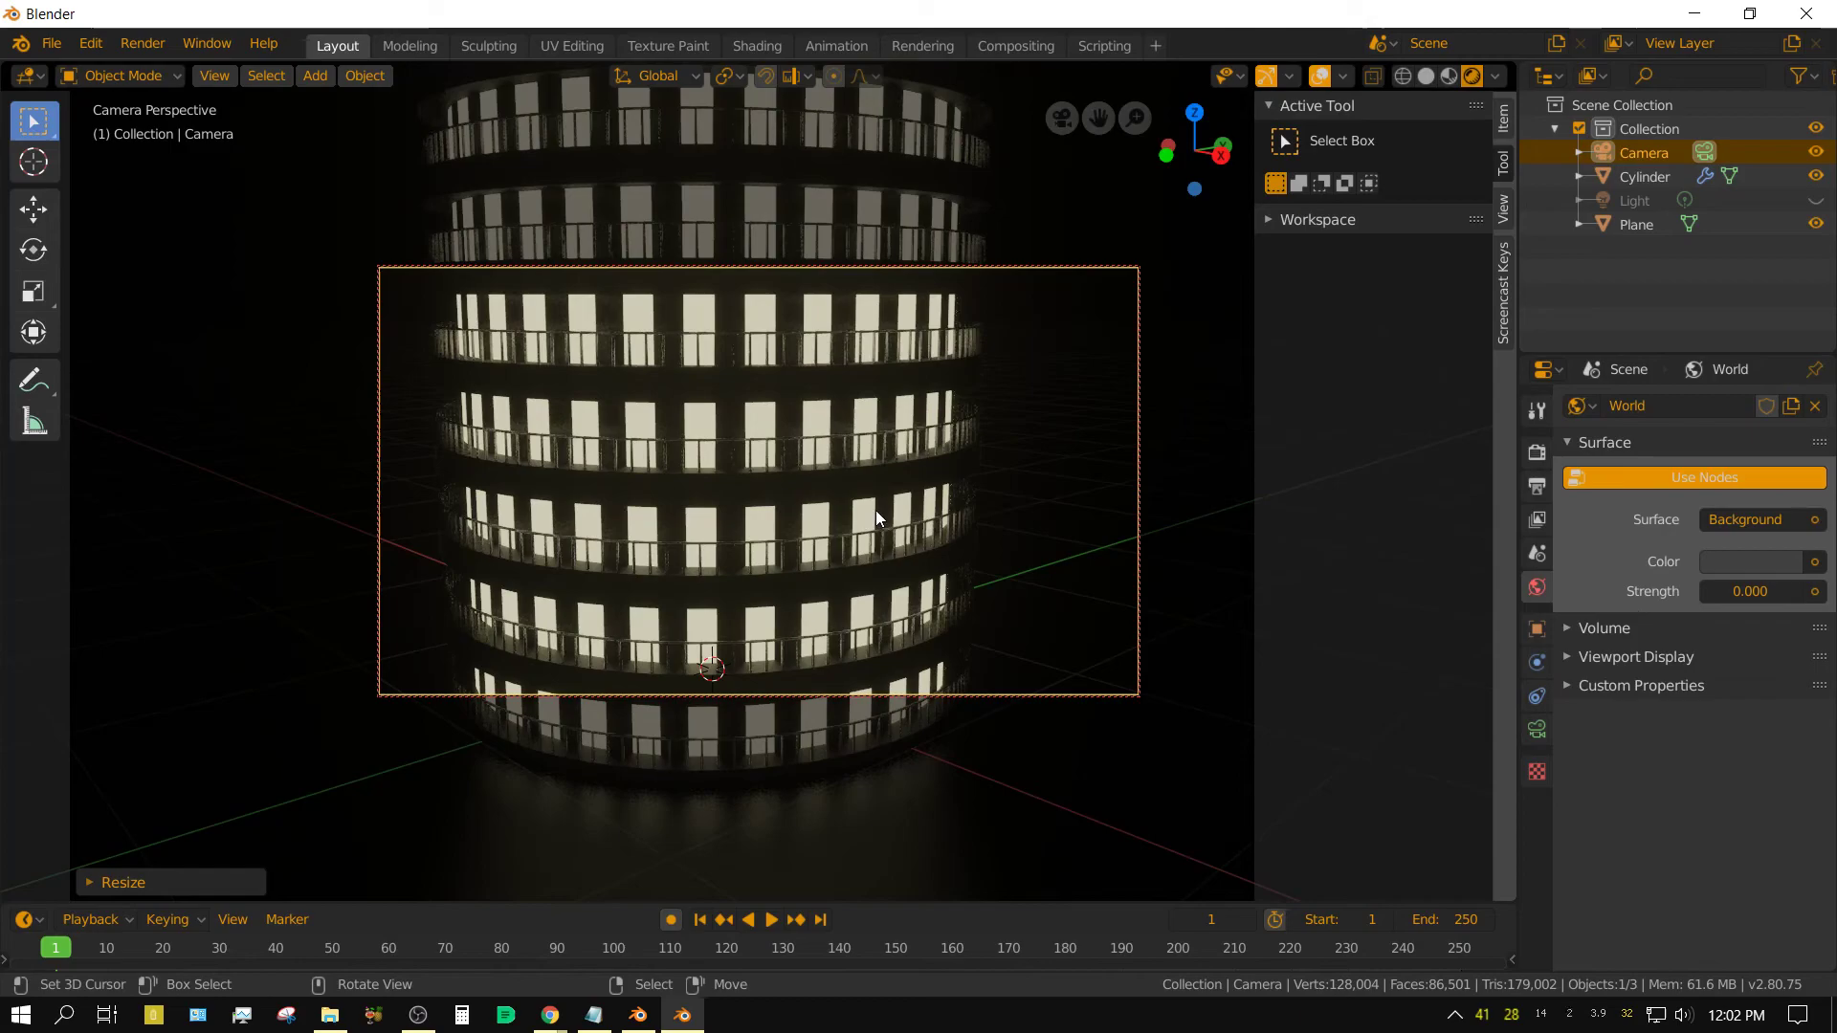
scroll(876, 509, down, 5)
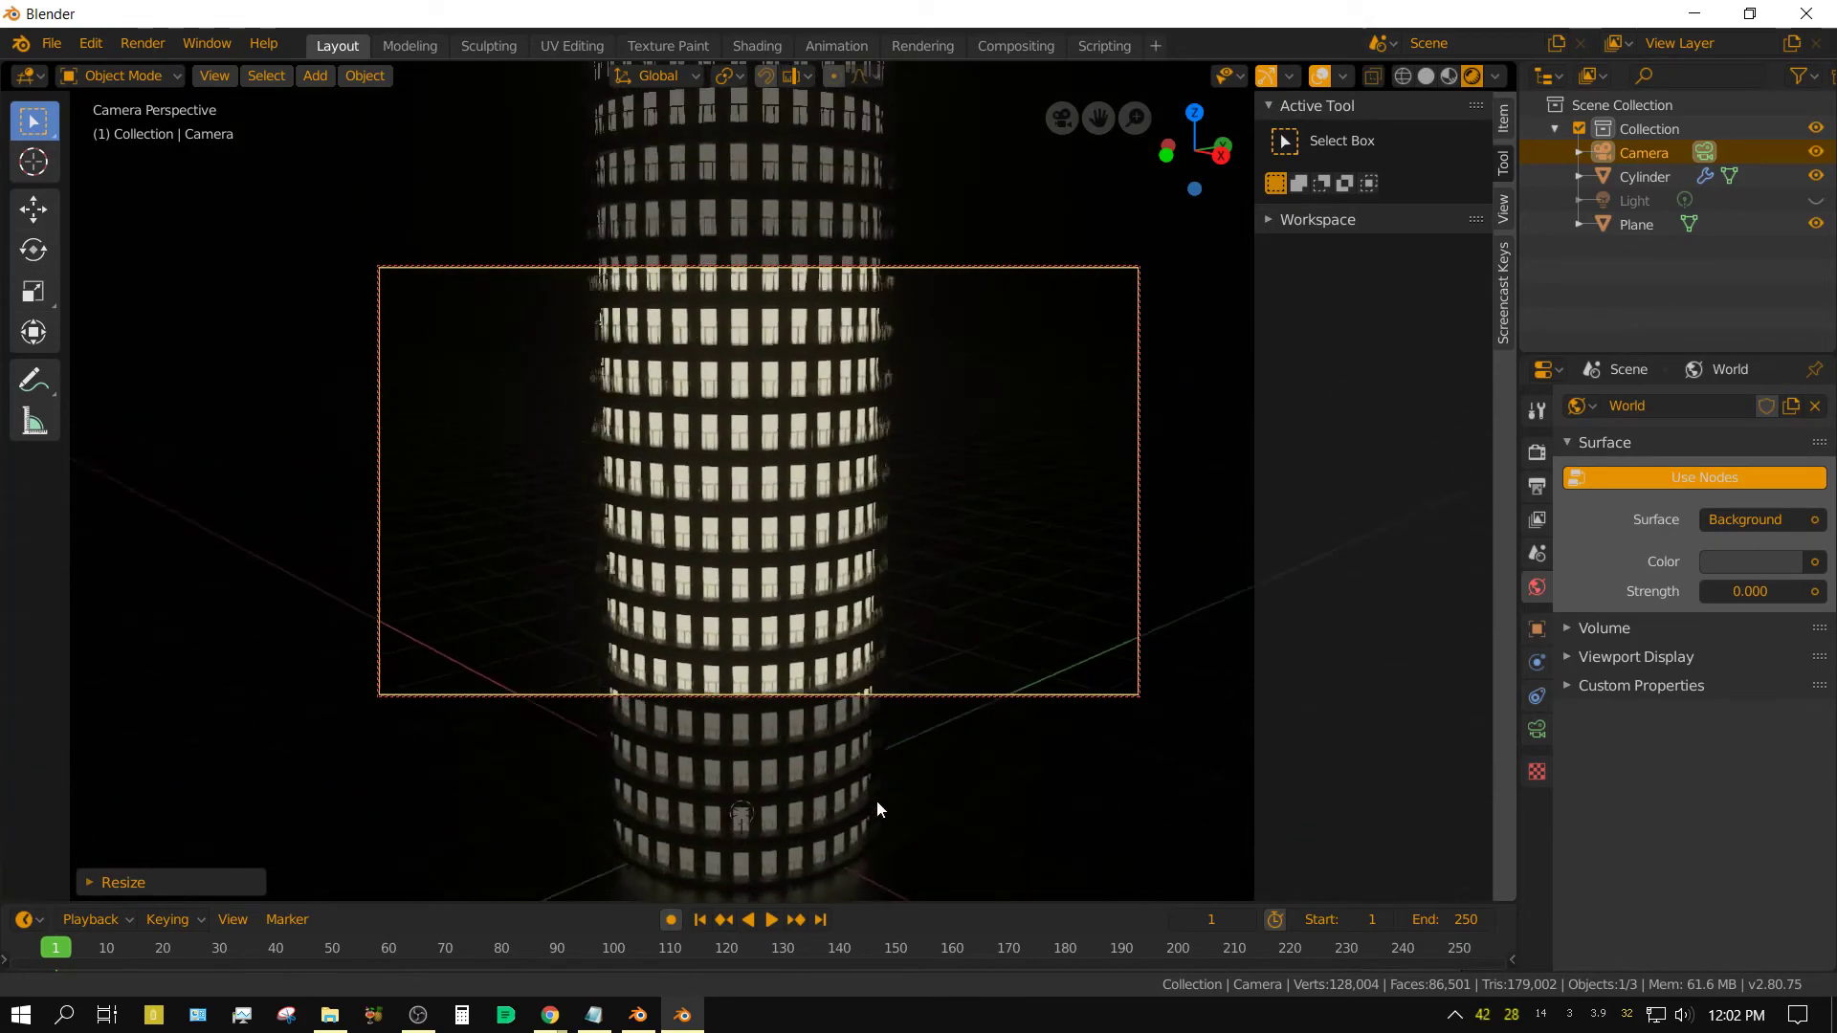
Orbit and zoom the camera view to frame the whole tower upright
middle_drag(876, 800, 886, 550)
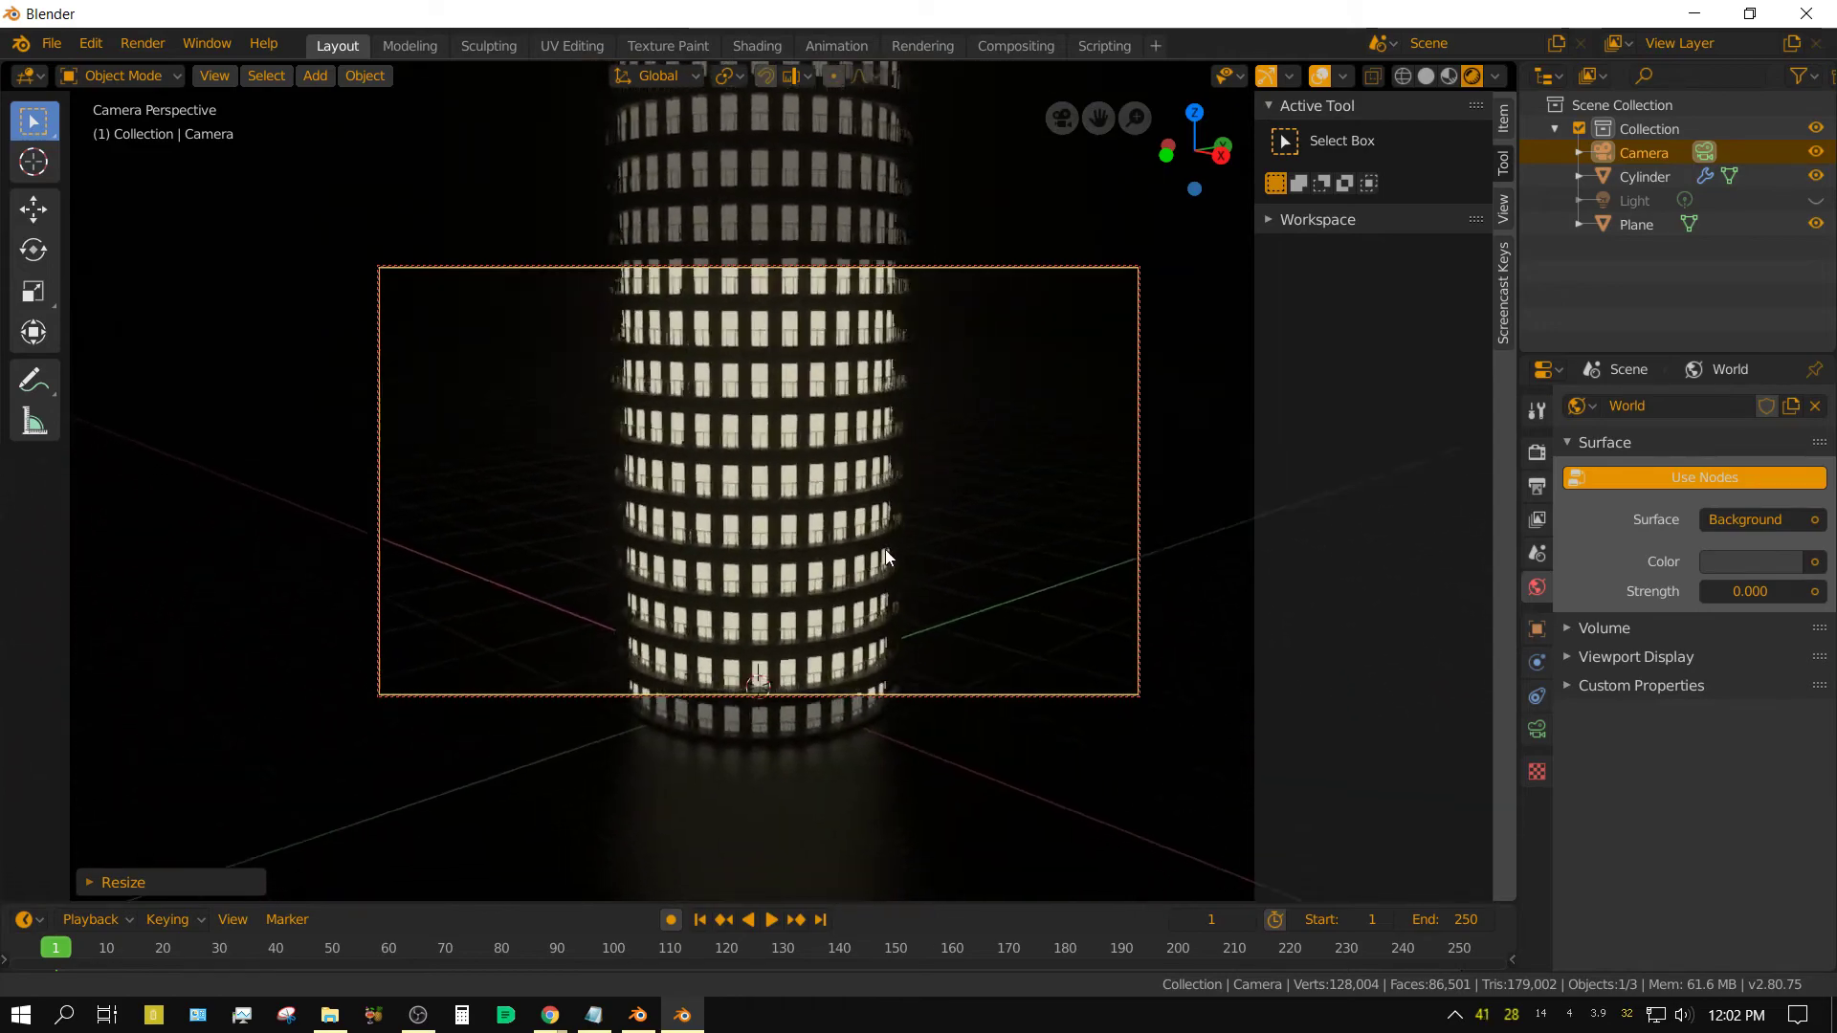
scroll(882, 365, up, 8)
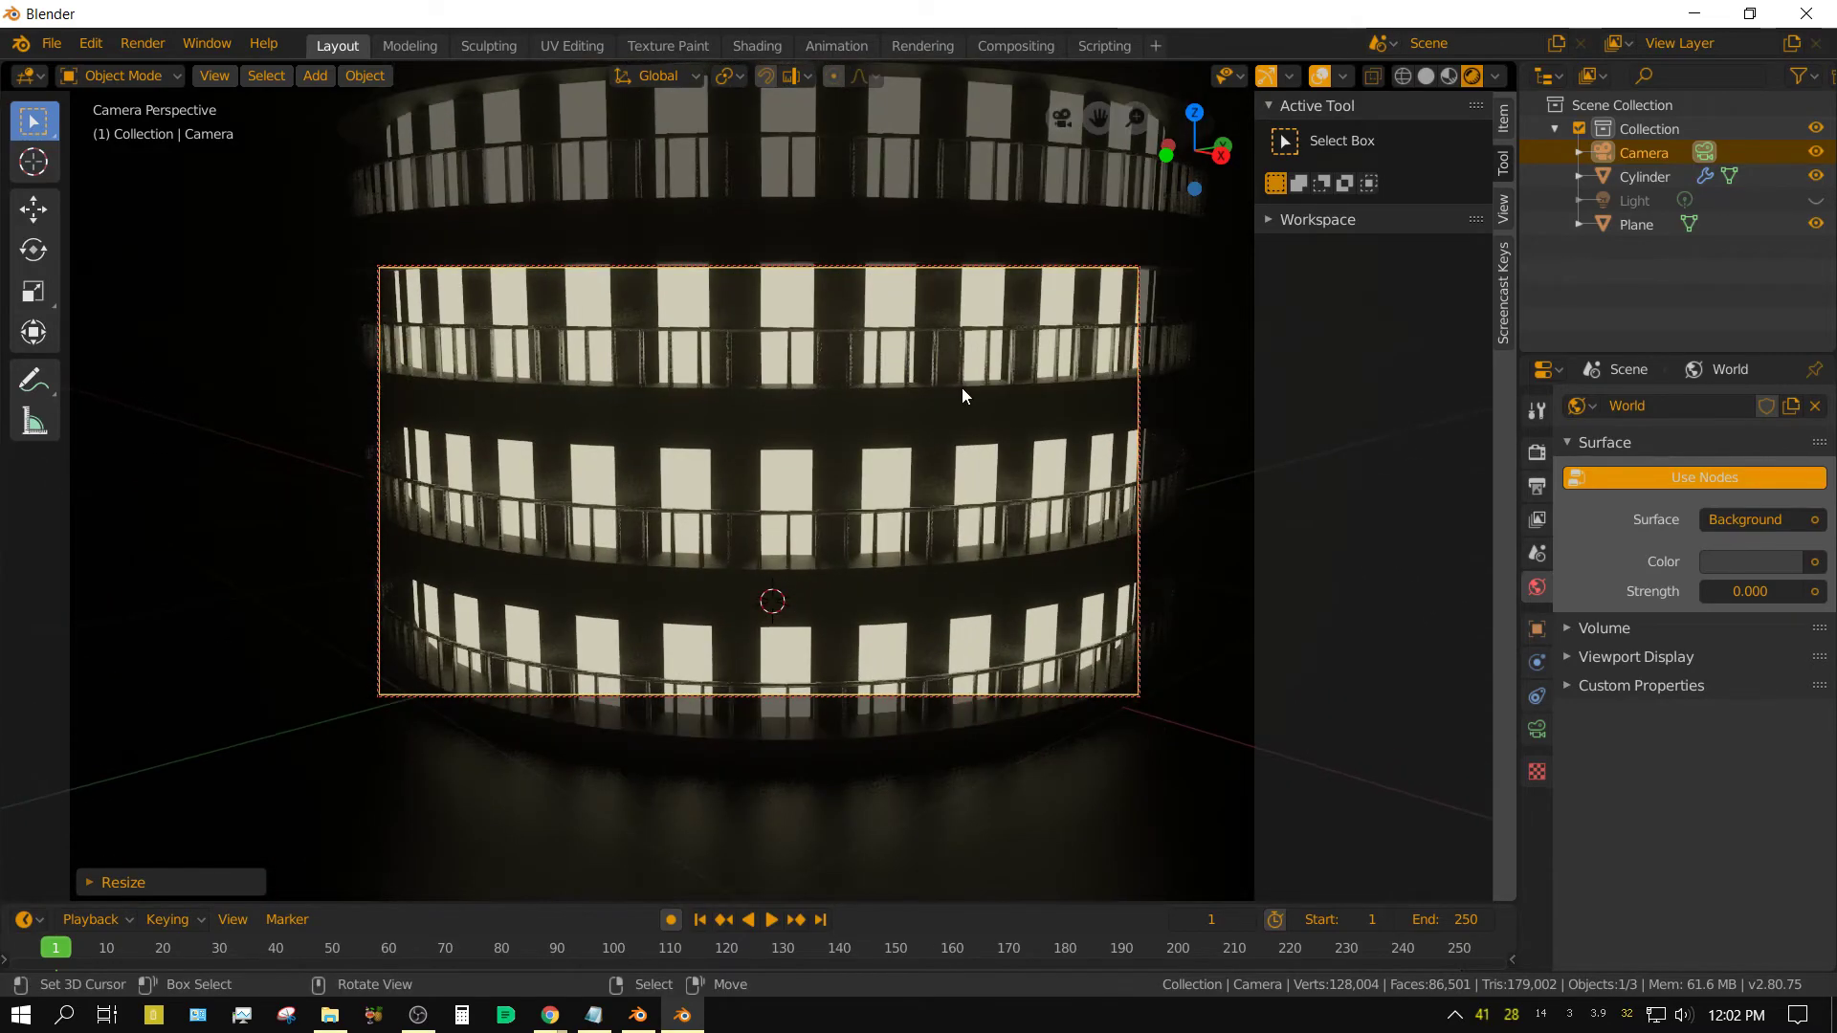
middle_drag(961, 388, 633, 555)
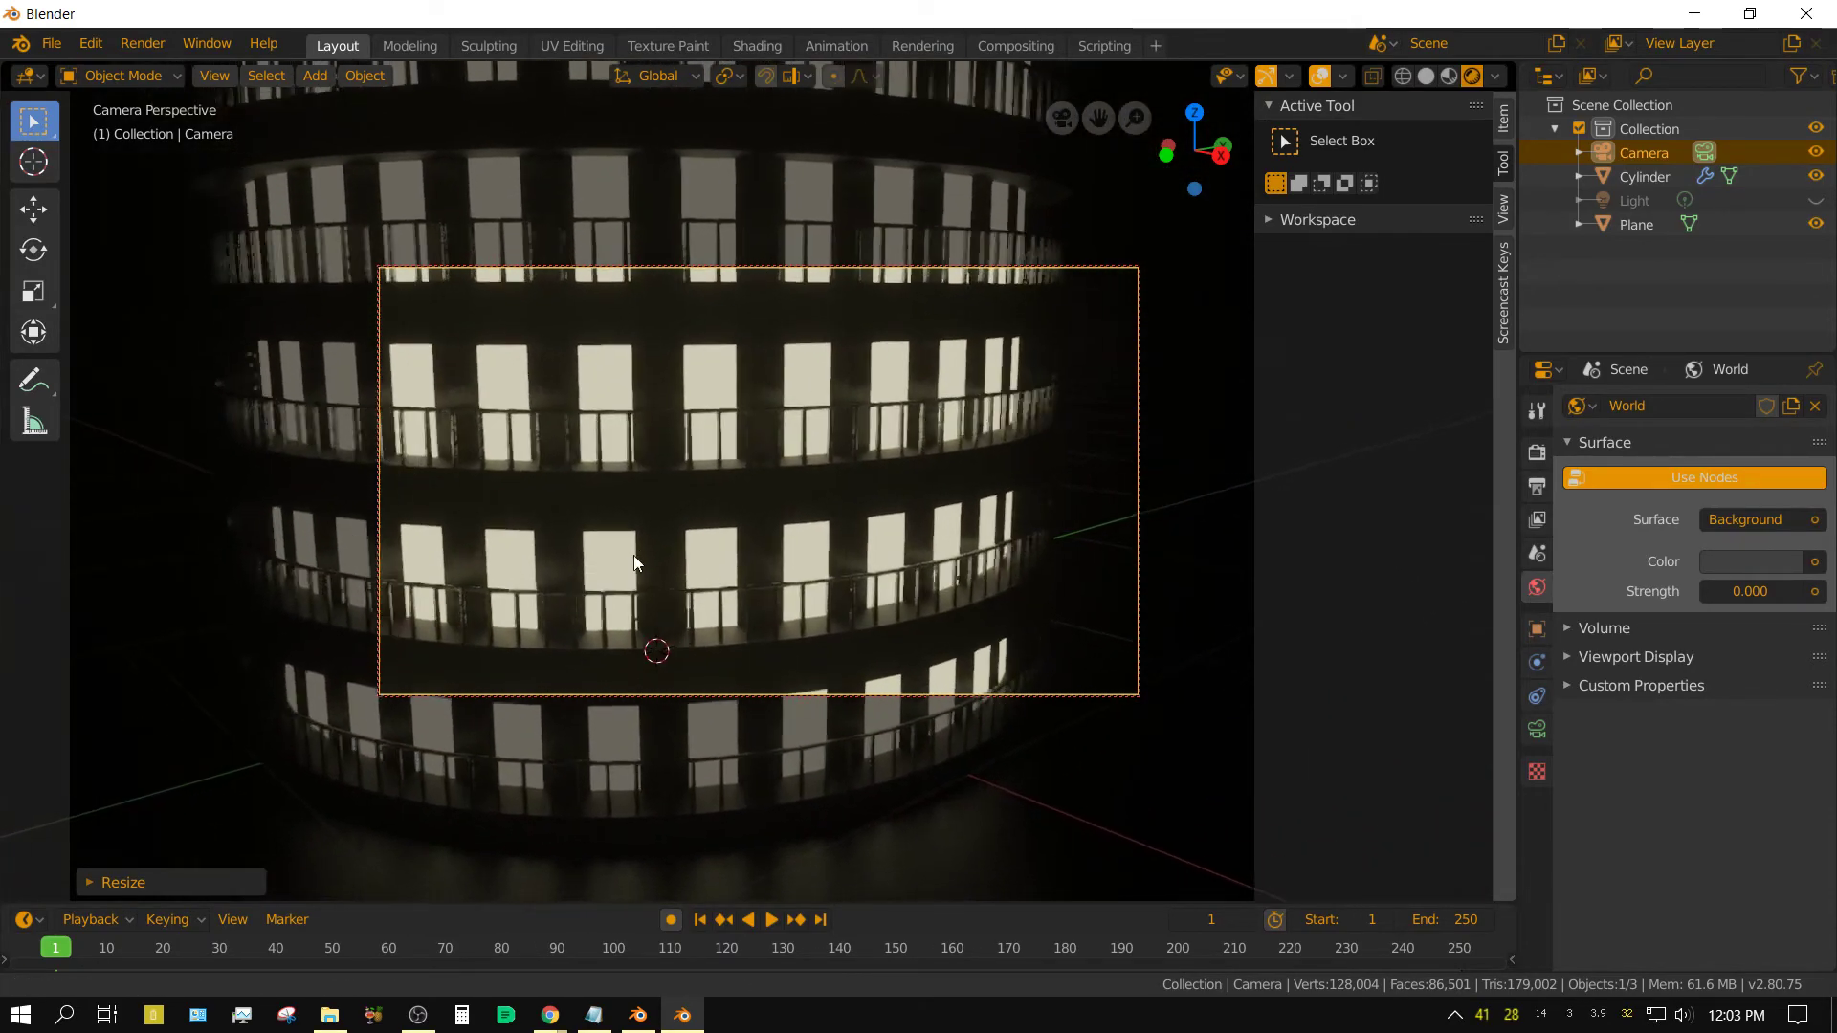
scroll(702, 540, down, 6)
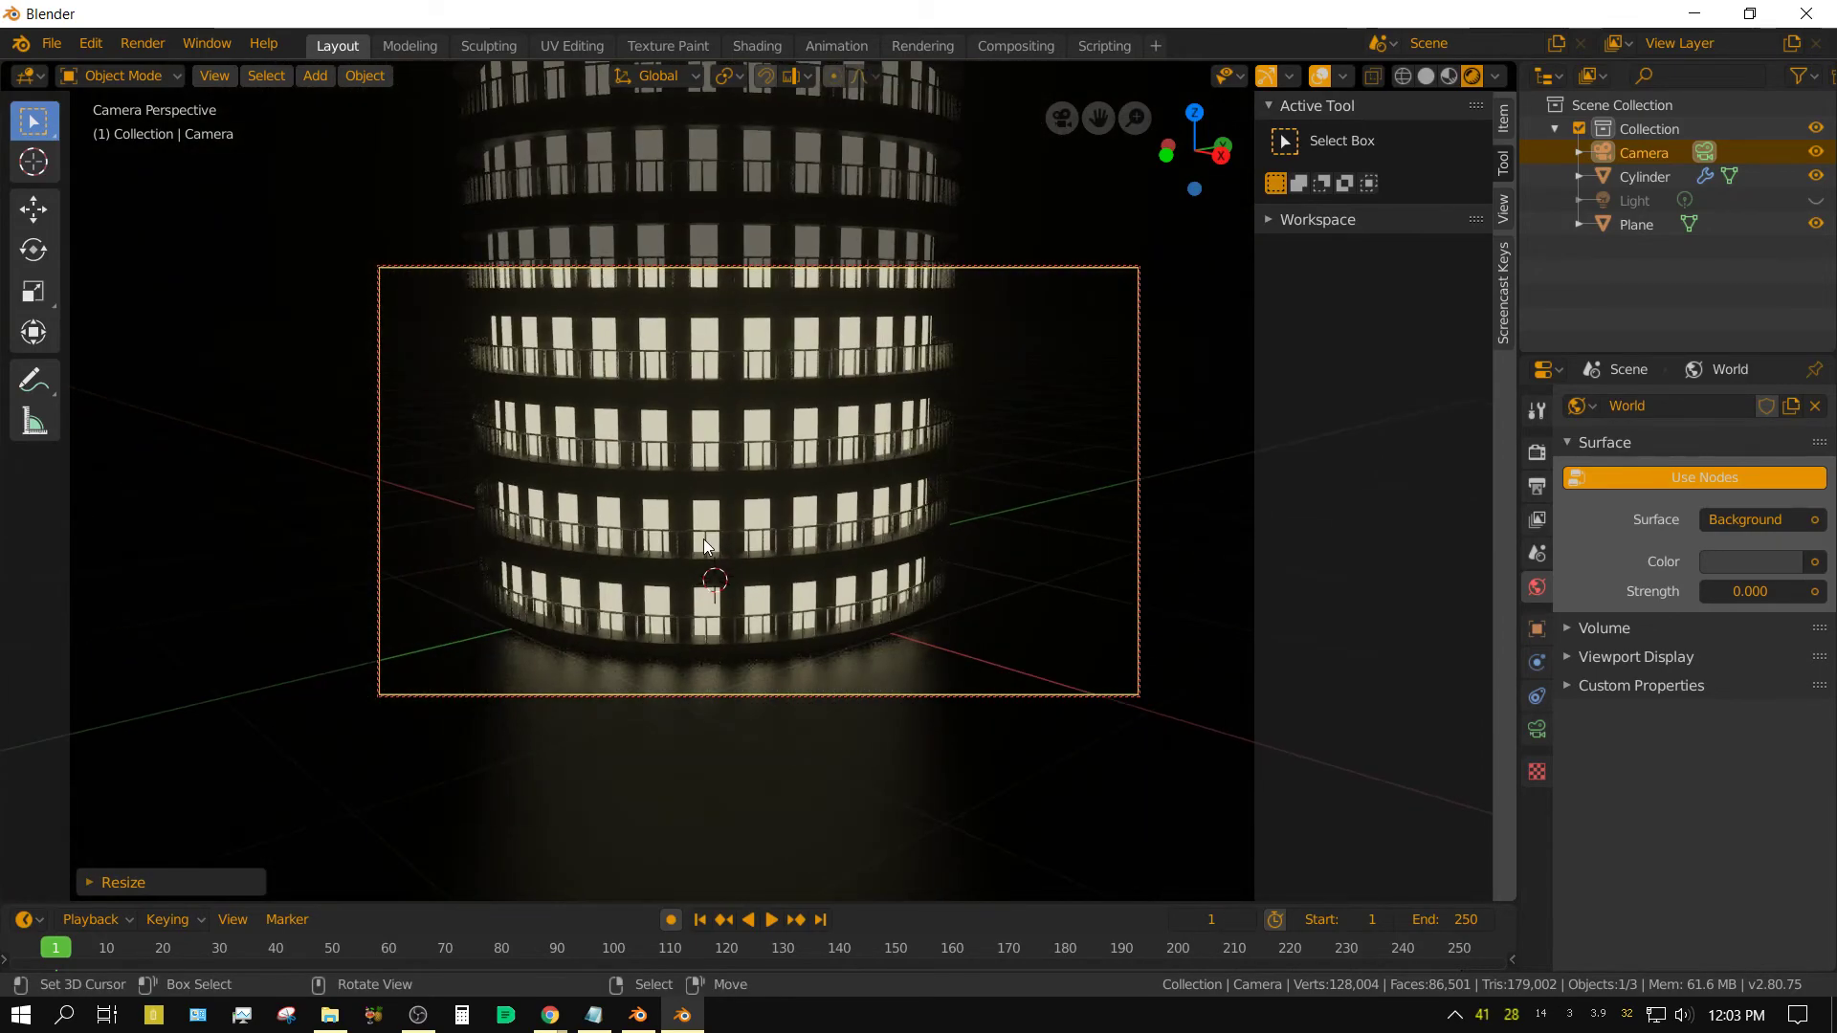